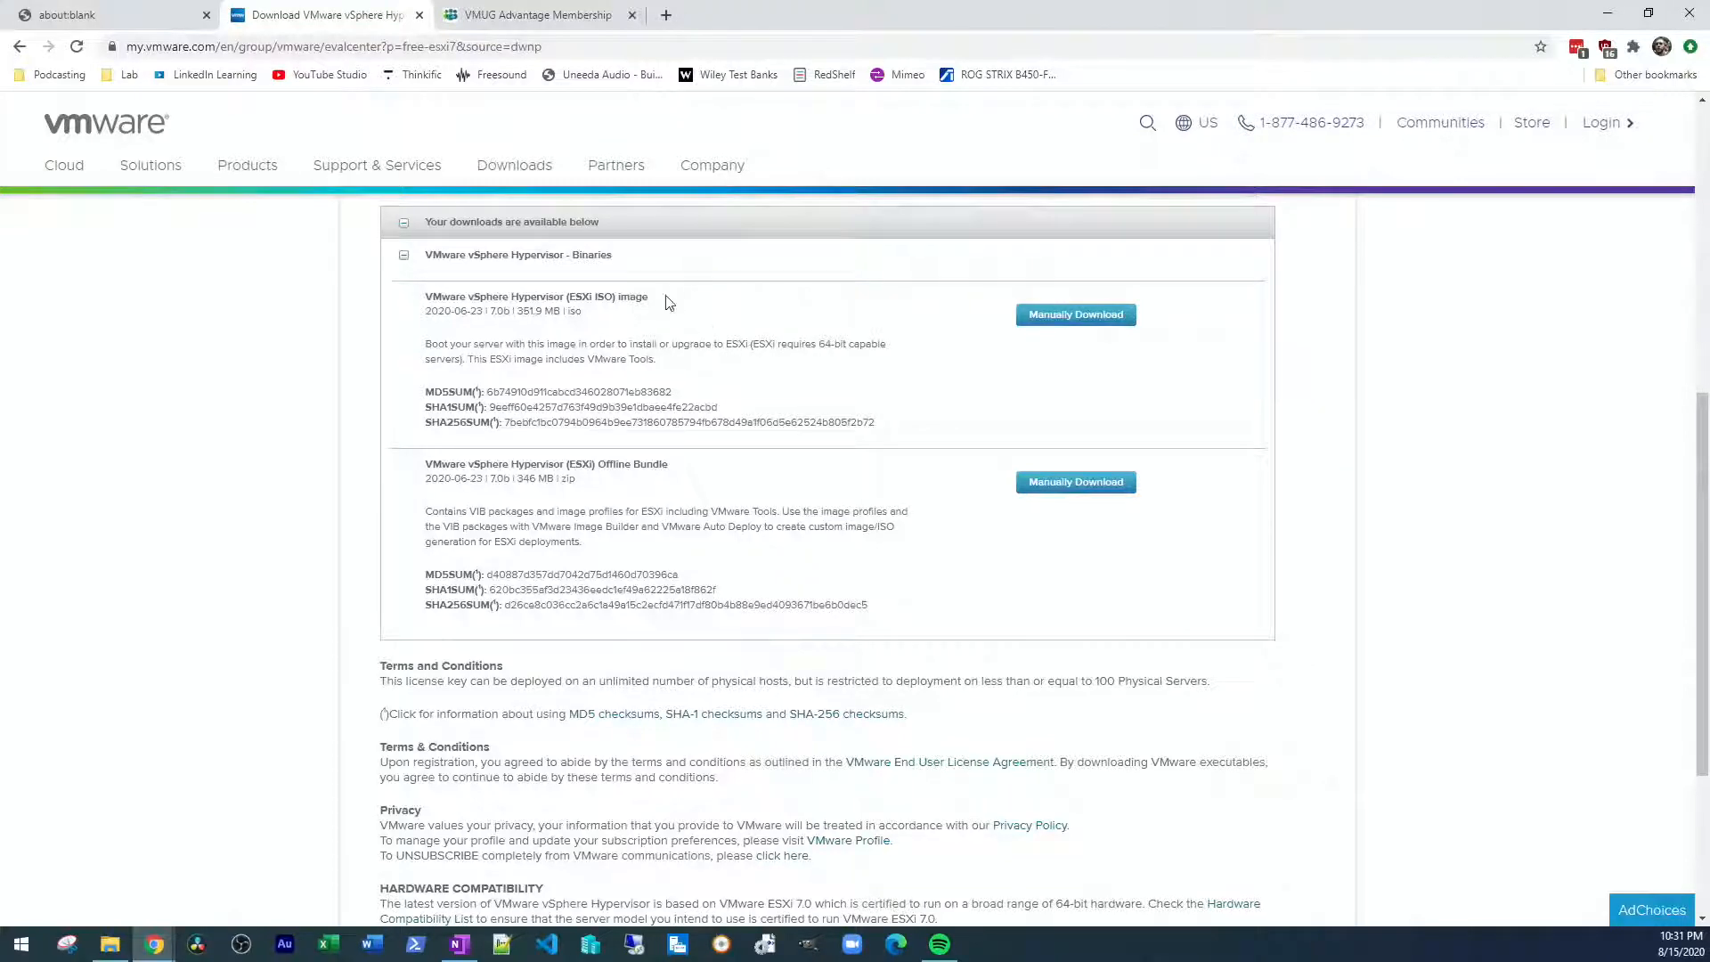
View the VMUG Advantage membership page, then launch rufus-3.10p.exe from the Lab folder
{"action": "left_click", "coordinate": [563, 11]}
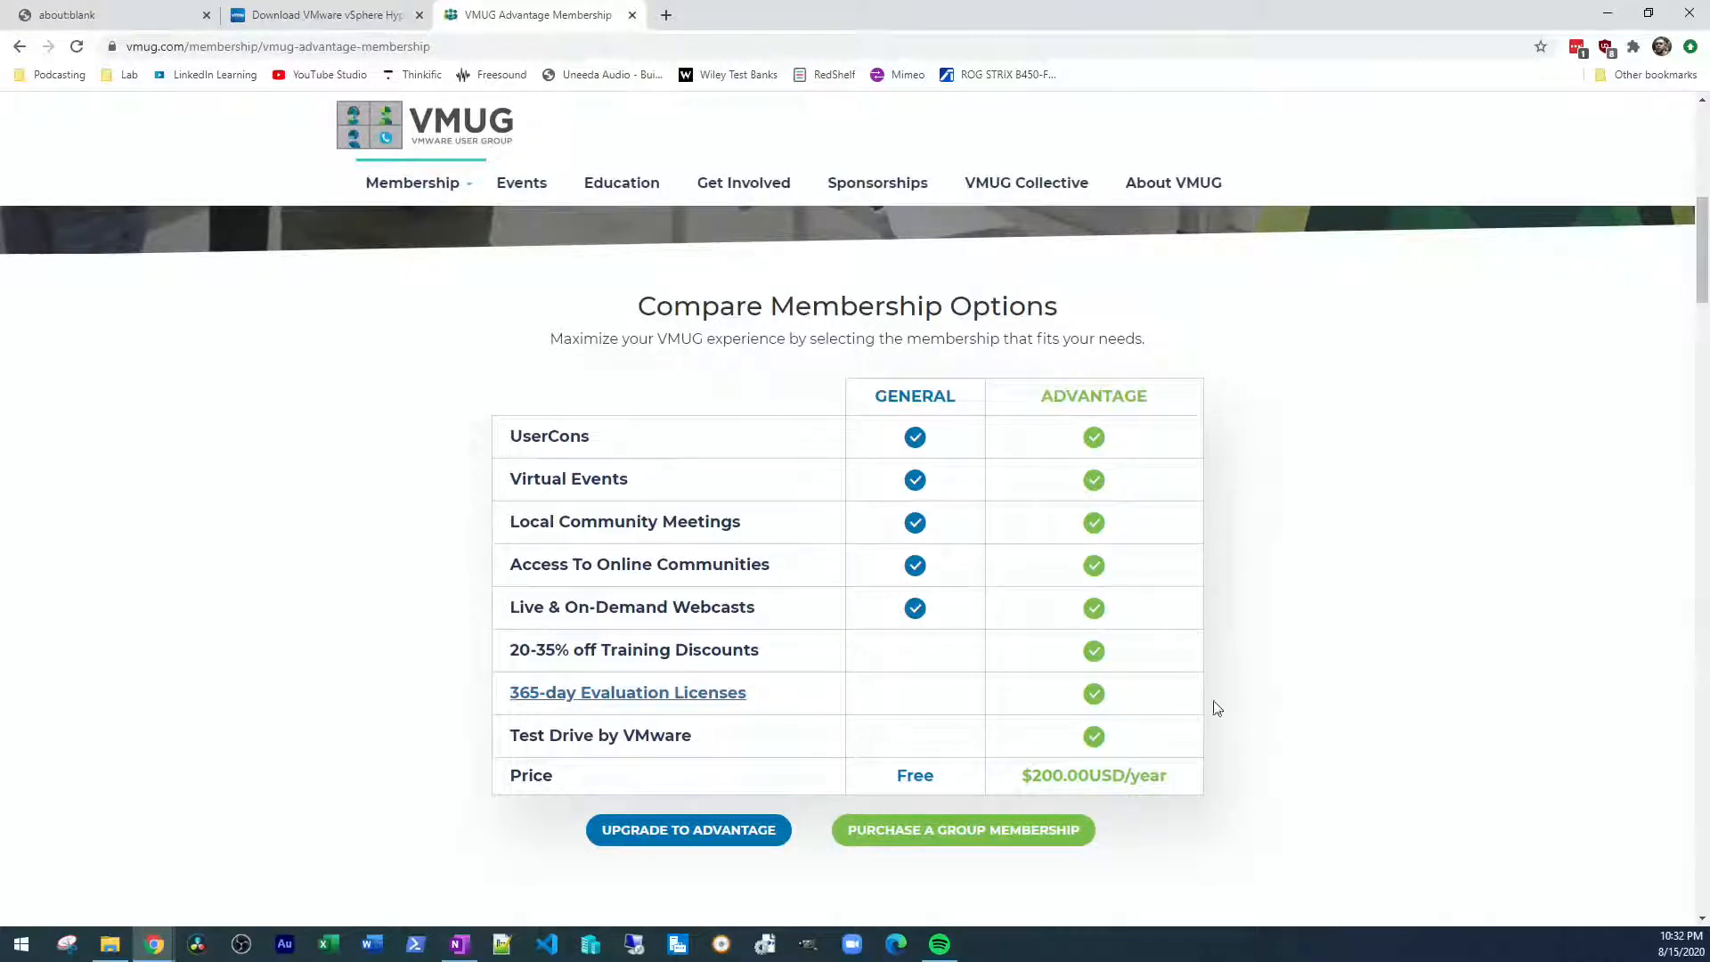
{"action": "left_click", "coordinate": [112, 945]}
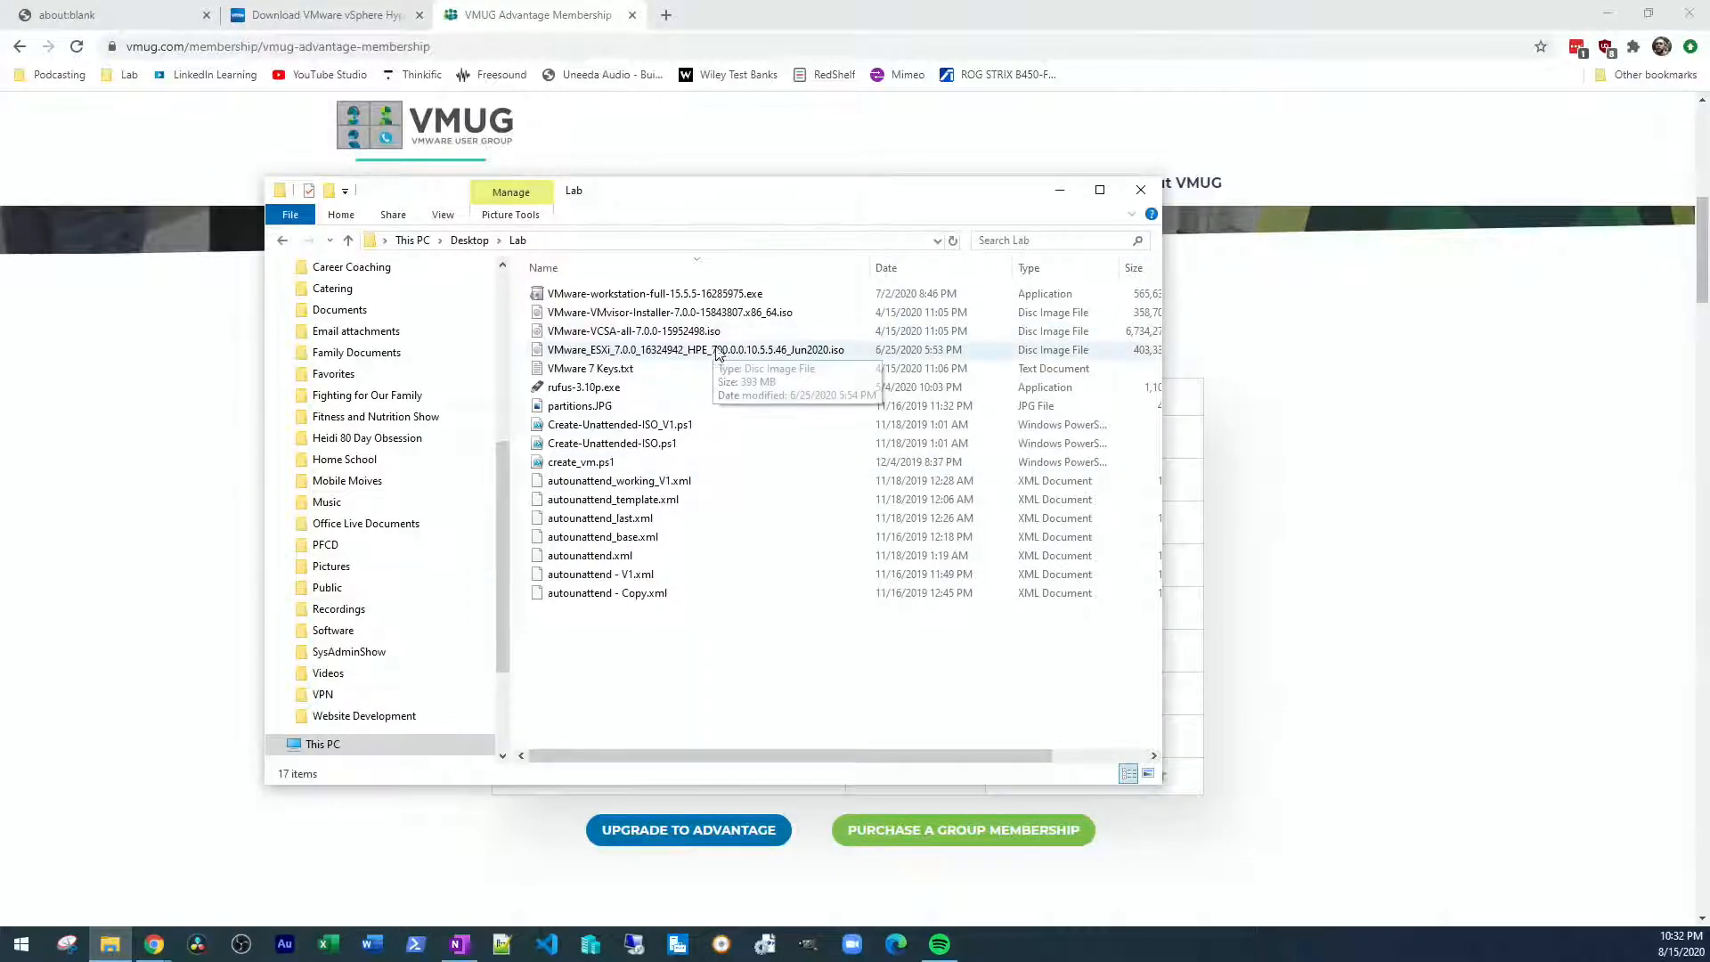
{"action": "double_click", "coordinate": [580, 388]}
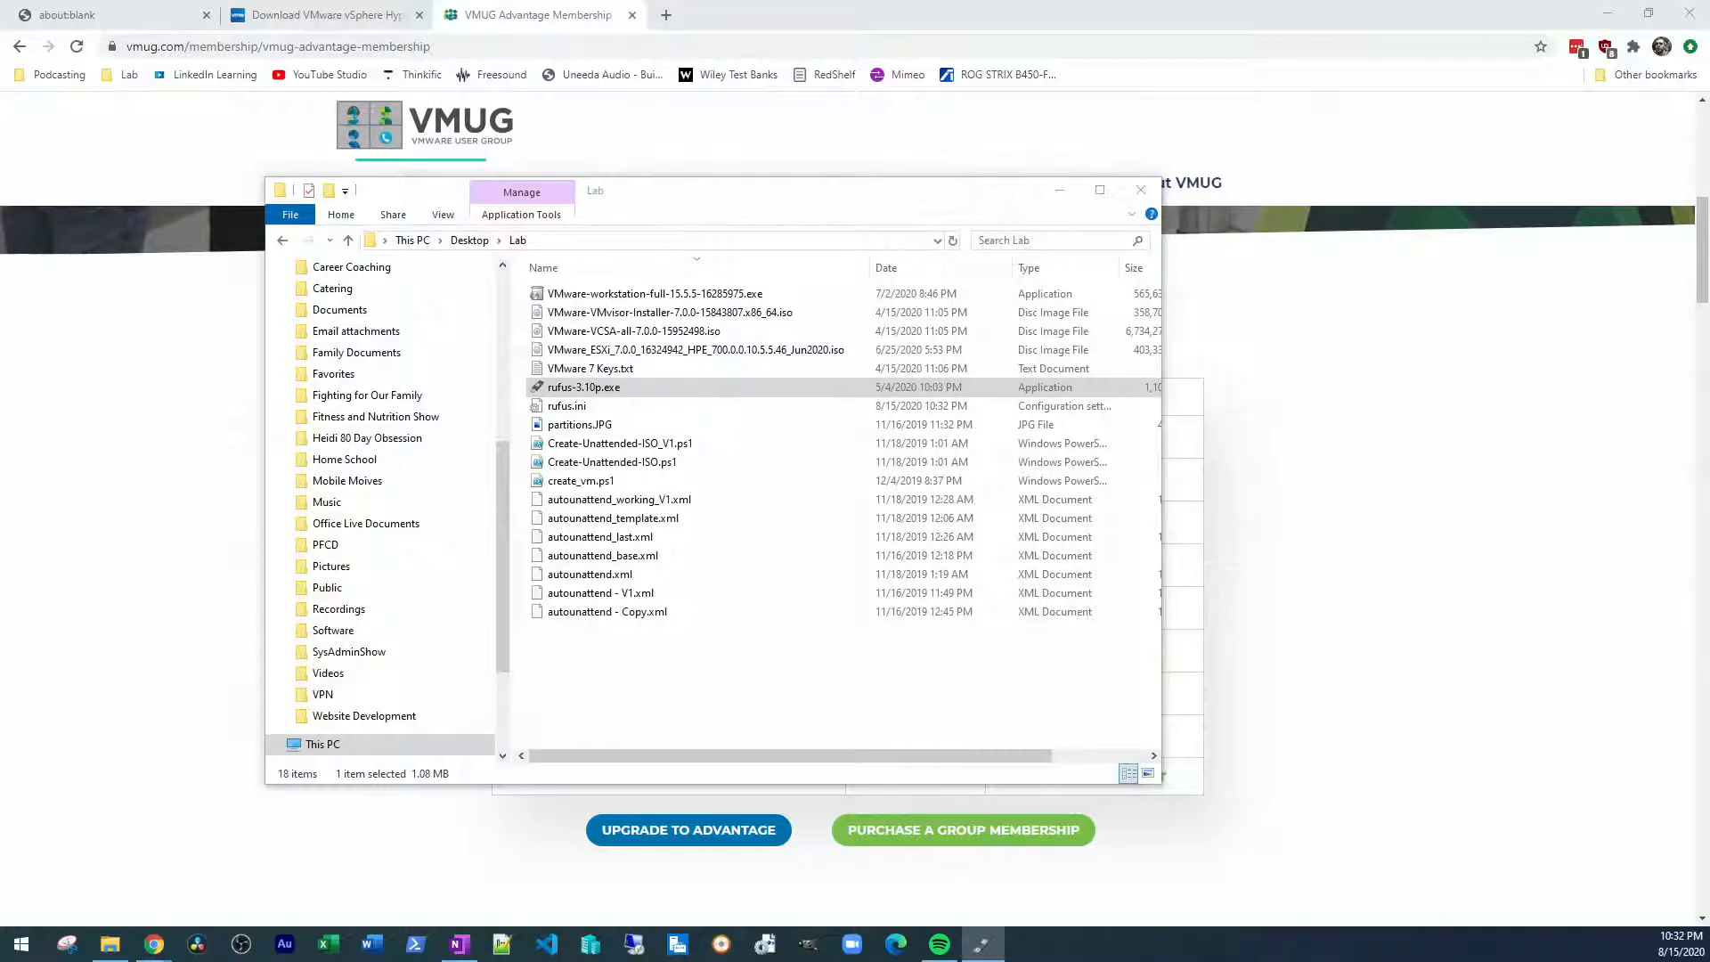
{"action": "left_click_drag", "start_coordinate": [1430, 273], "coordinate": [809, 208]}
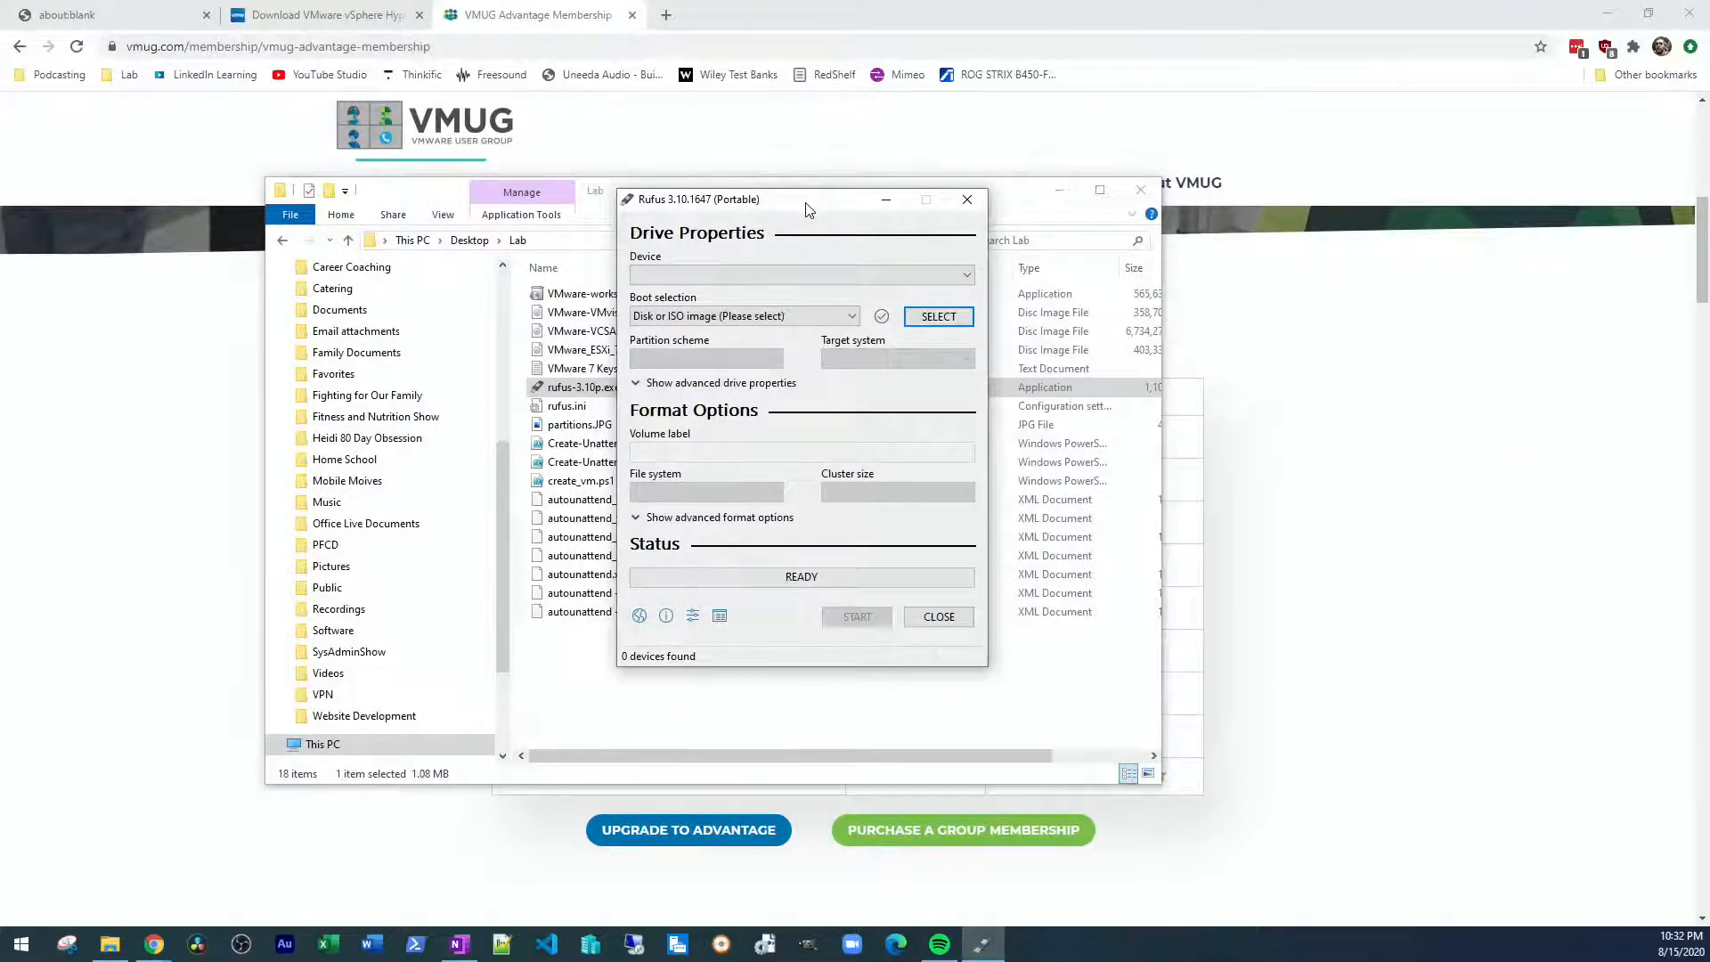
{"action": "left_click_drag", "start_coordinate": [810, 209], "coordinate": [832, 180]}
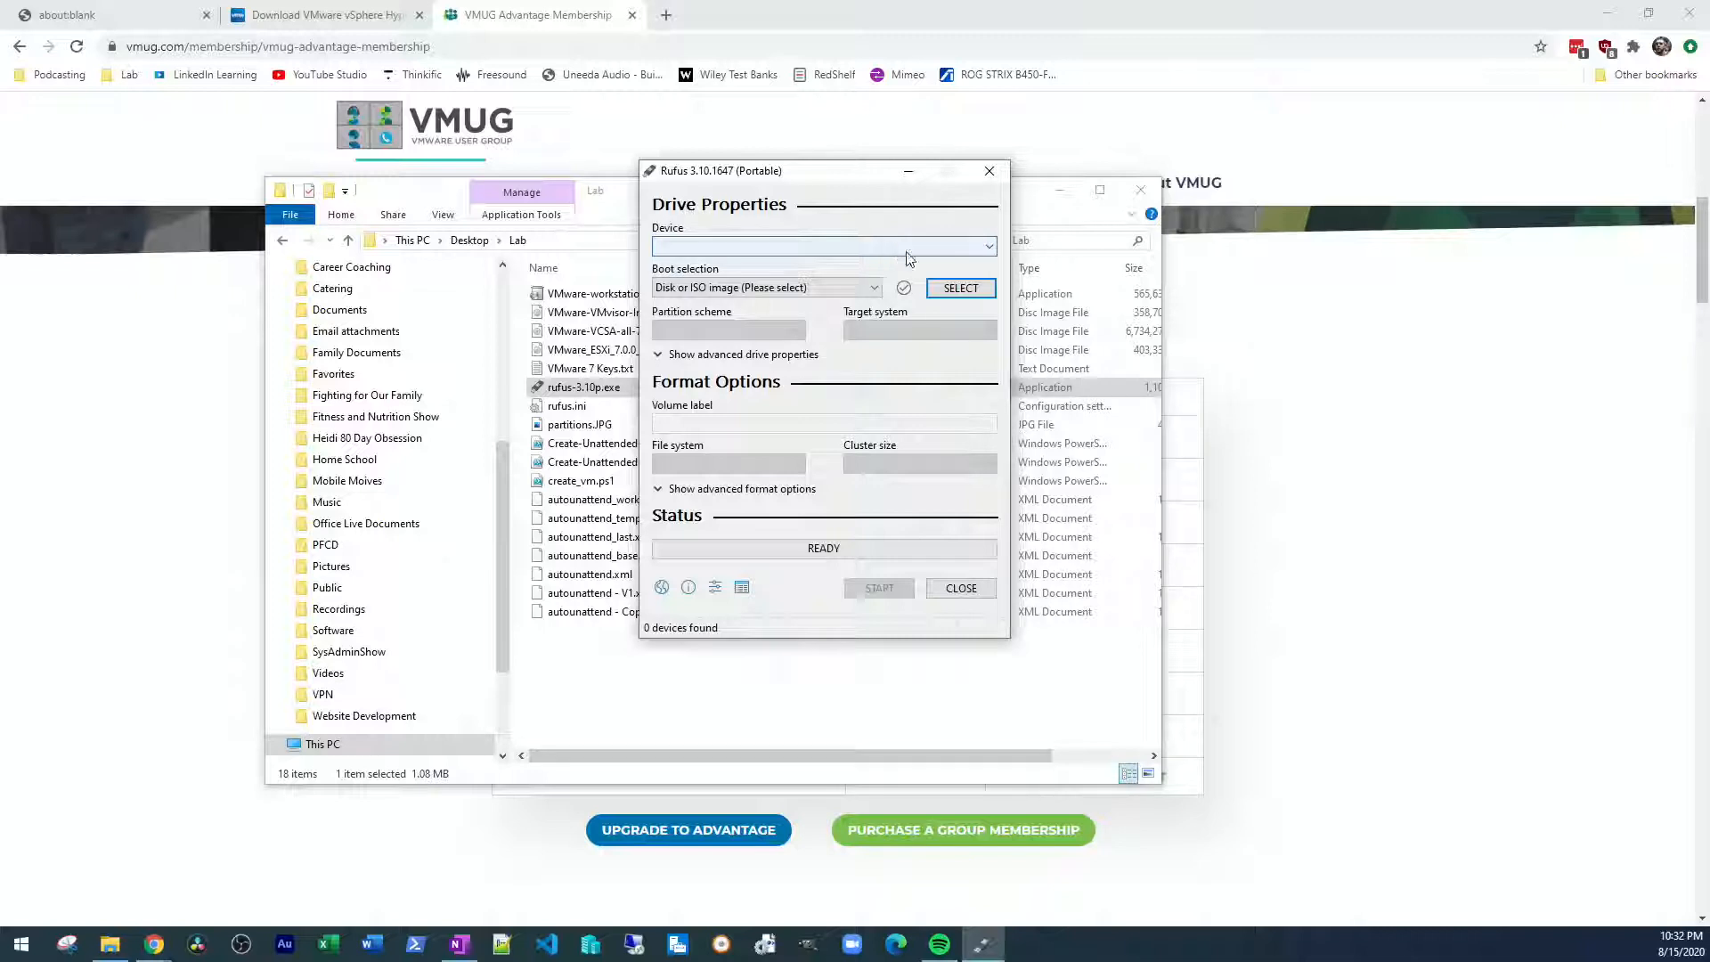
Load VMware-VMvisor-Installer-7.0.0-15843807.x86_64.iso from the desktop's Lab folder as Rufus's boot image, then close Rufus and the folder window
{"action": "left_click", "coordinate": [958, 287]}
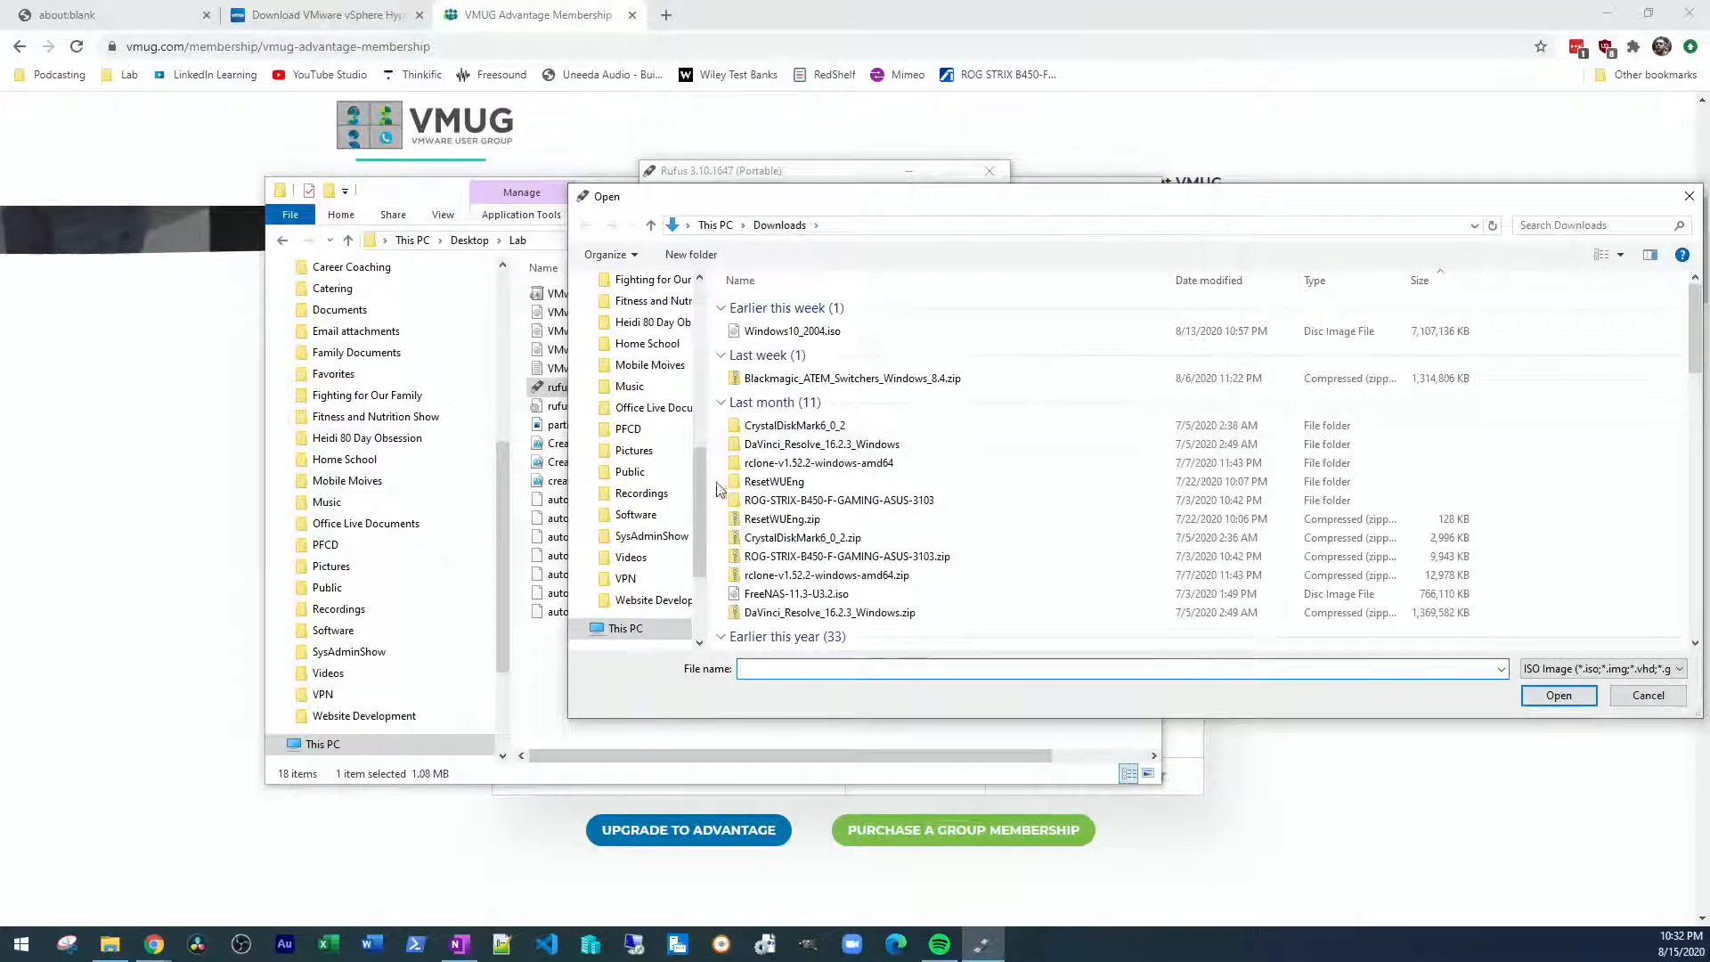
{"action": "scroll", "coordinate": [653, 351], "scroll_direction": "up", "scroll_amount": 7}
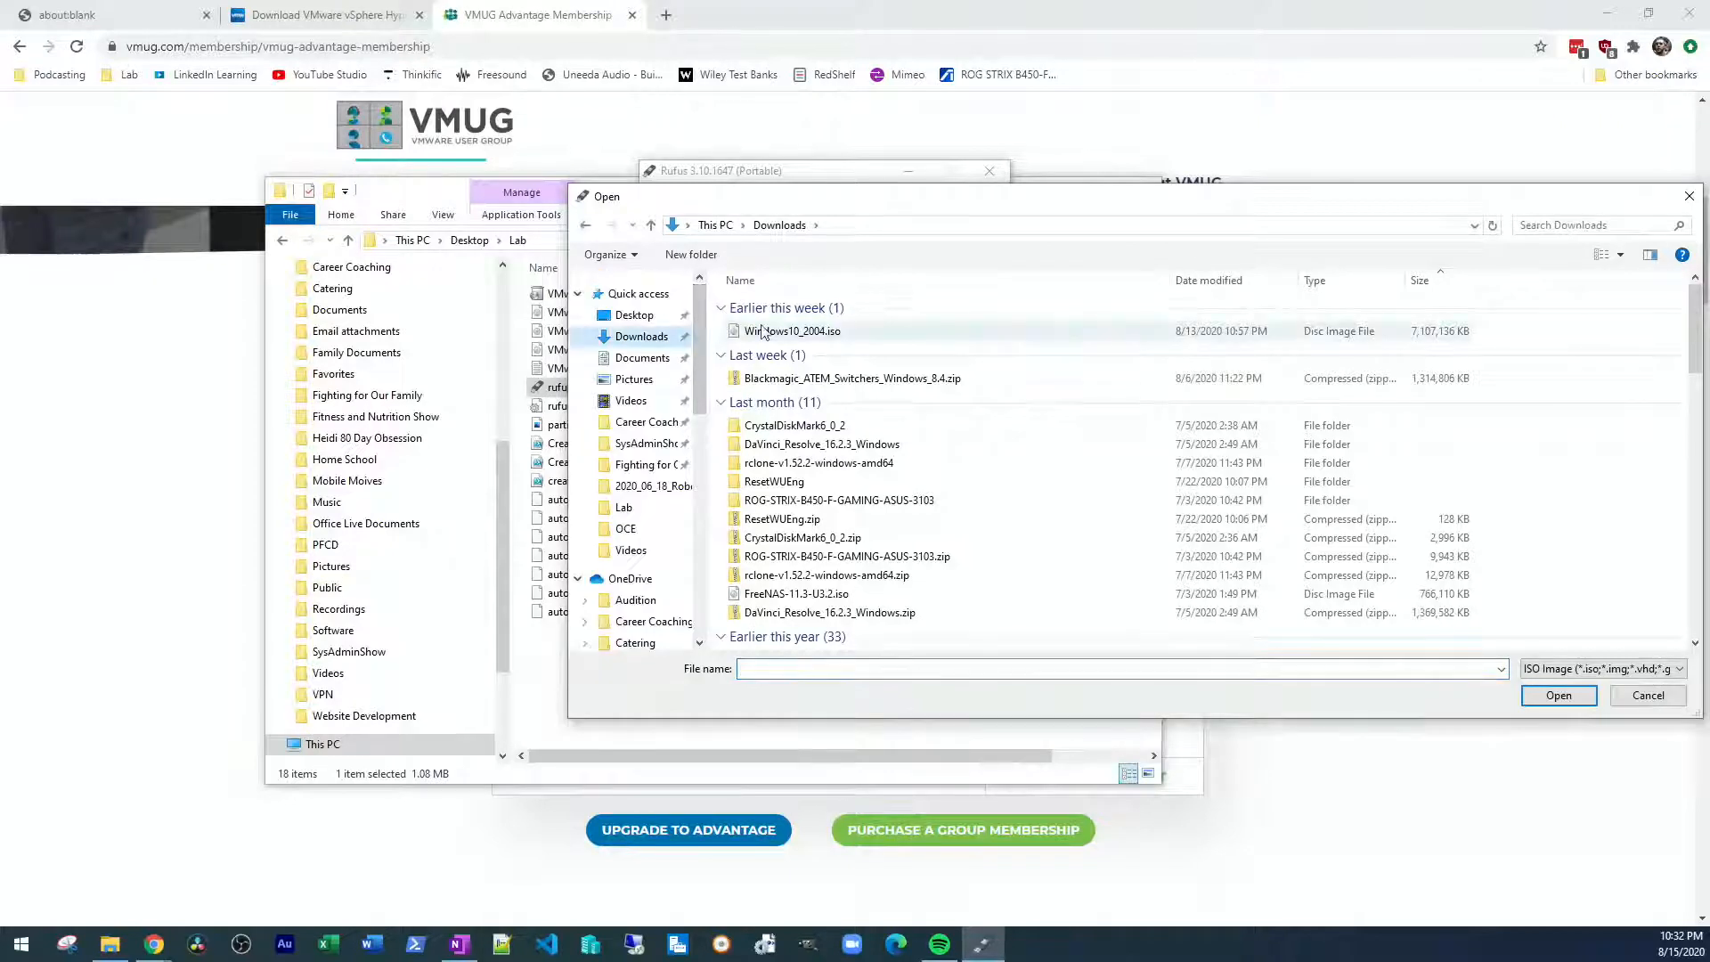
{"action": "left_click", "coordinate": [632, 315]}
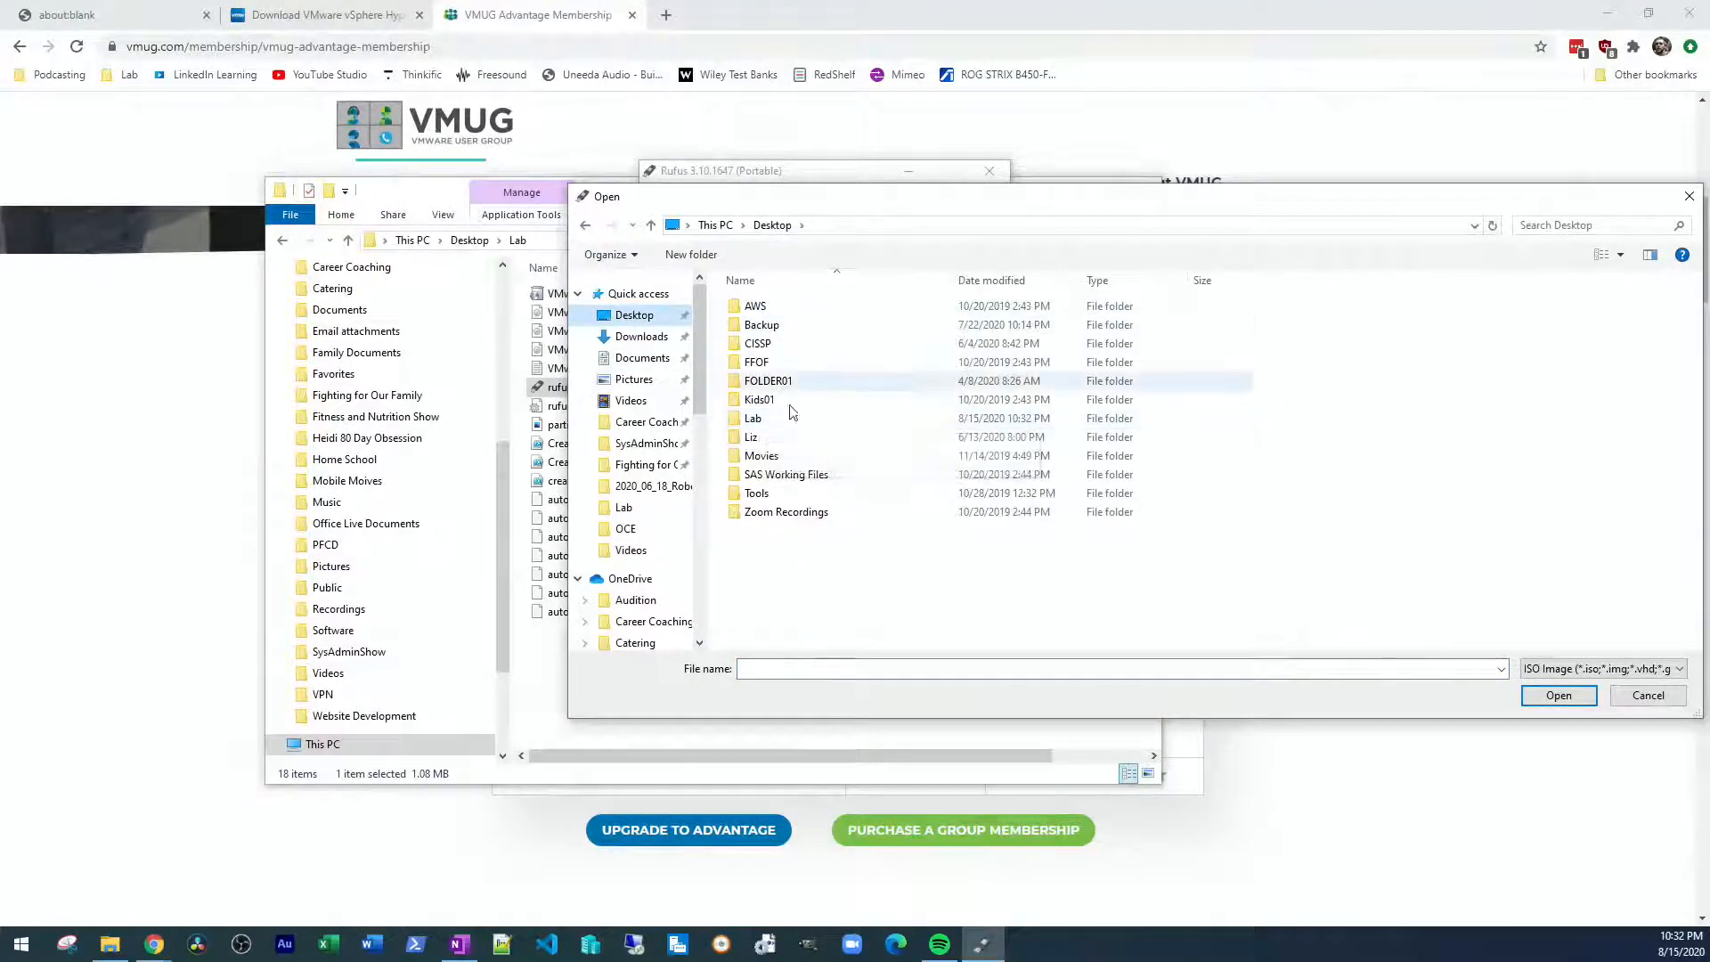
{"action": "double_click", "coordinate": [787, 425]}
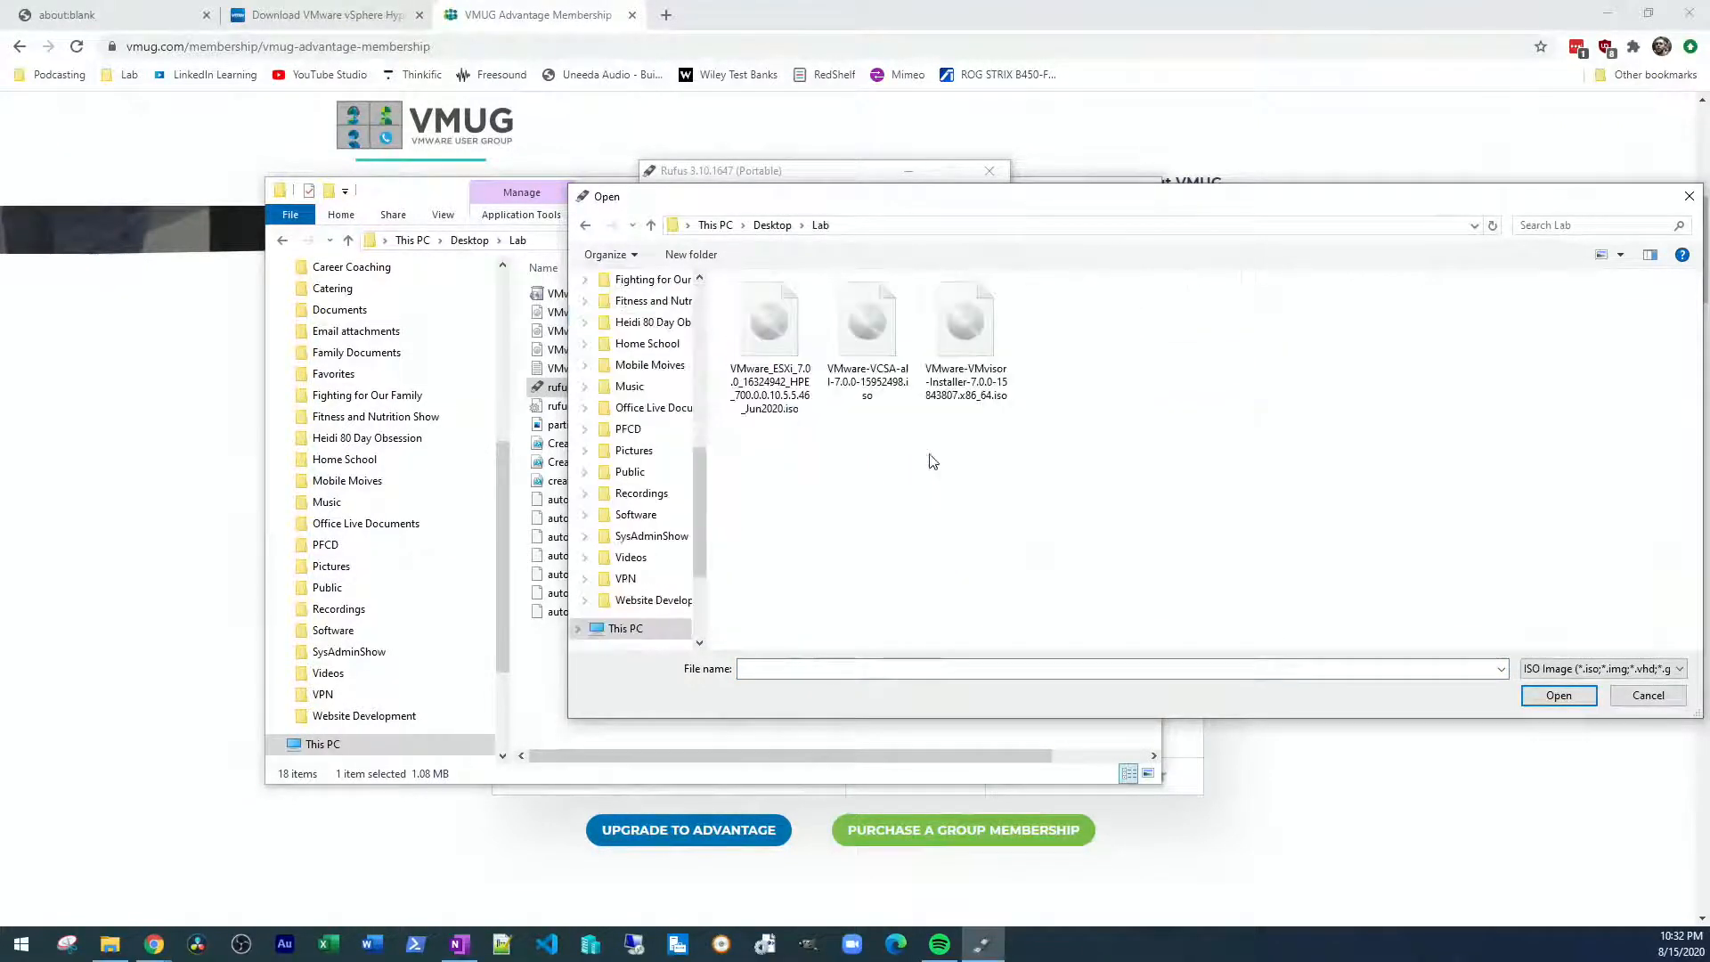
{"action": "left_click", "coordinate": [955, 330]}
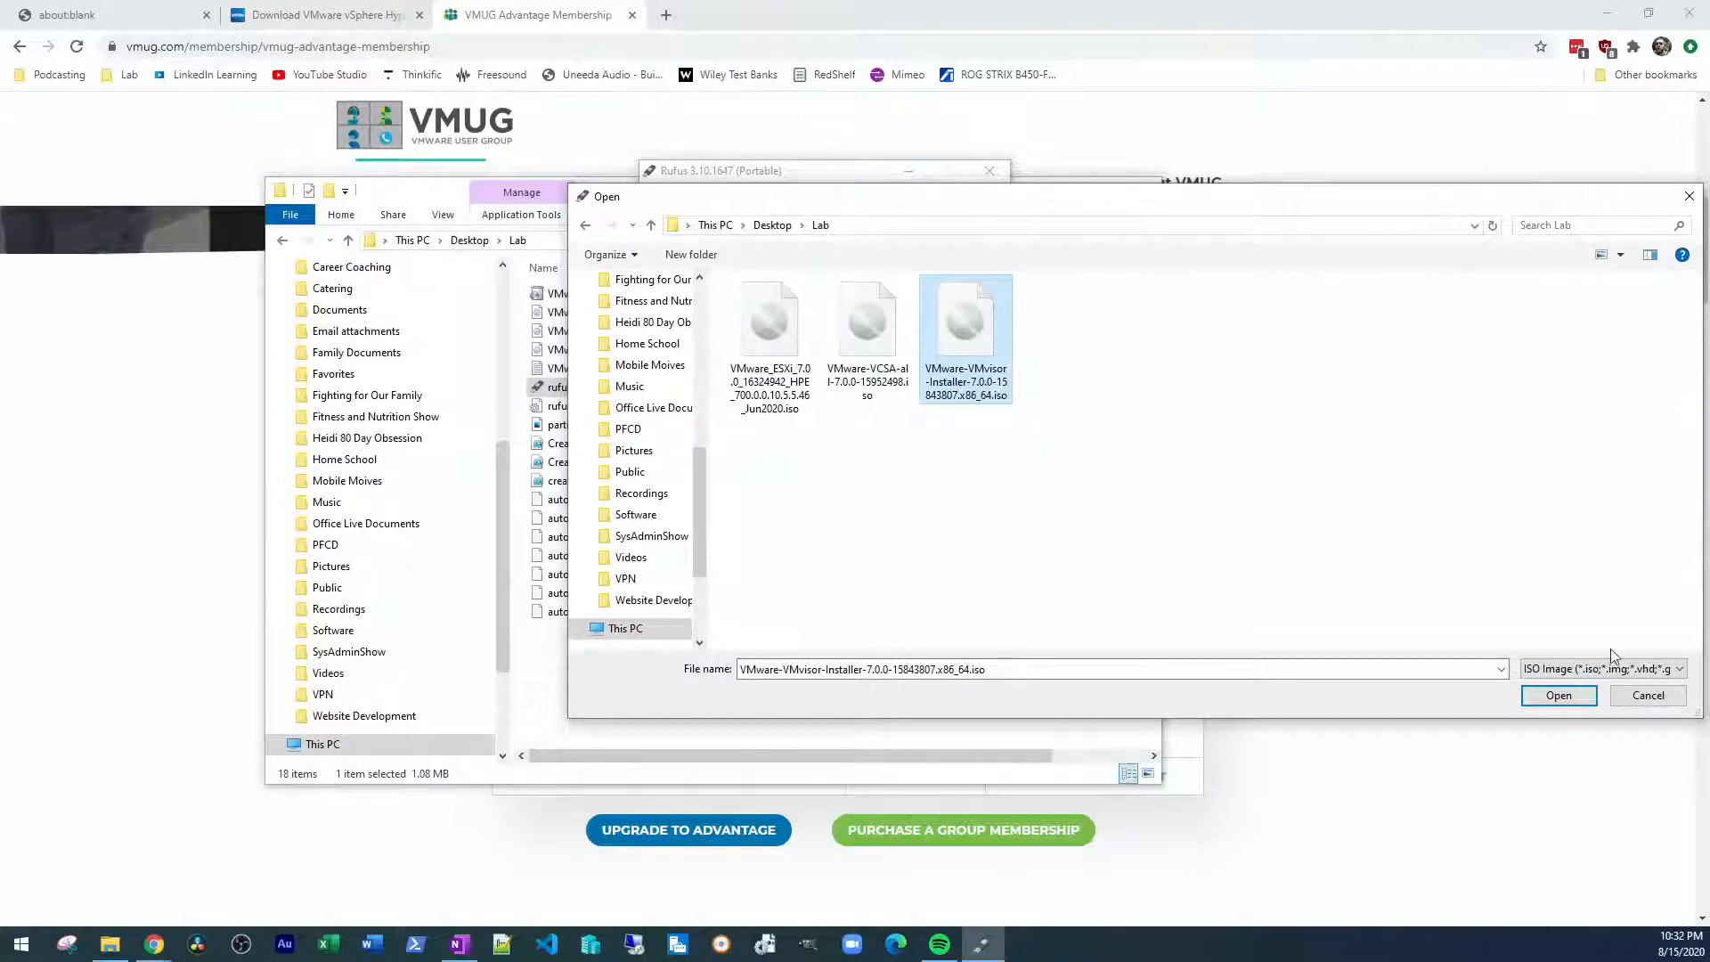
{"action": "left_click", "coordinate": [1572, 696]}
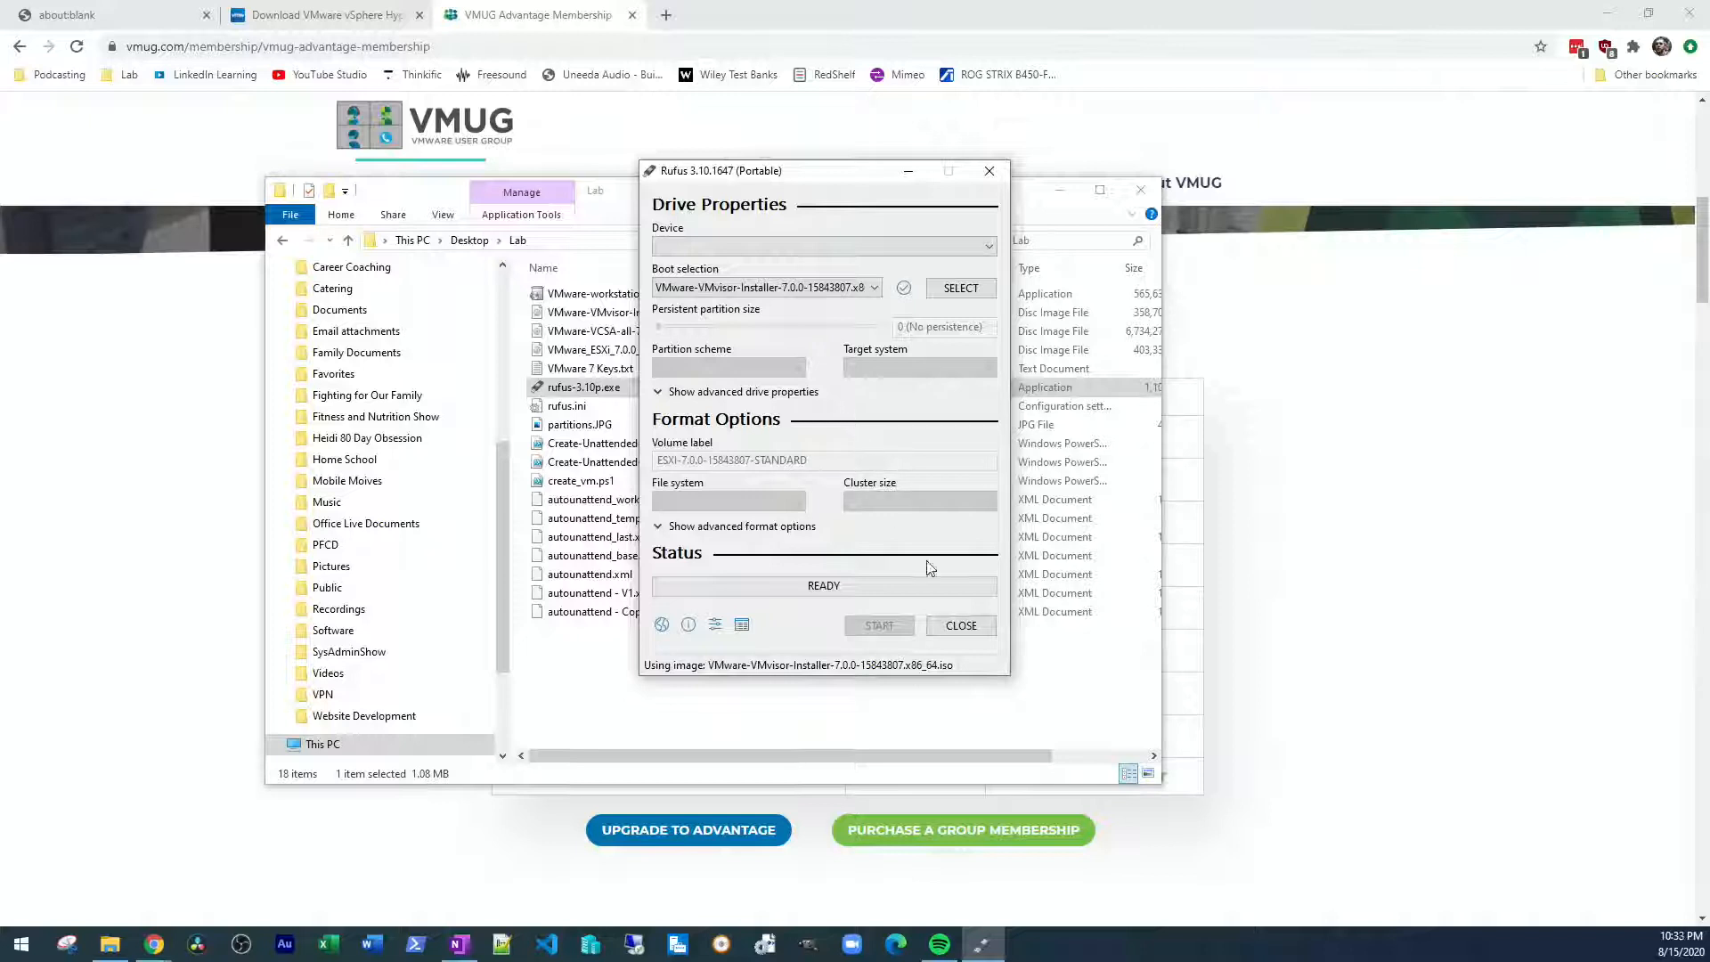
{"action": "left_click", "coordinate": [961, 626]}
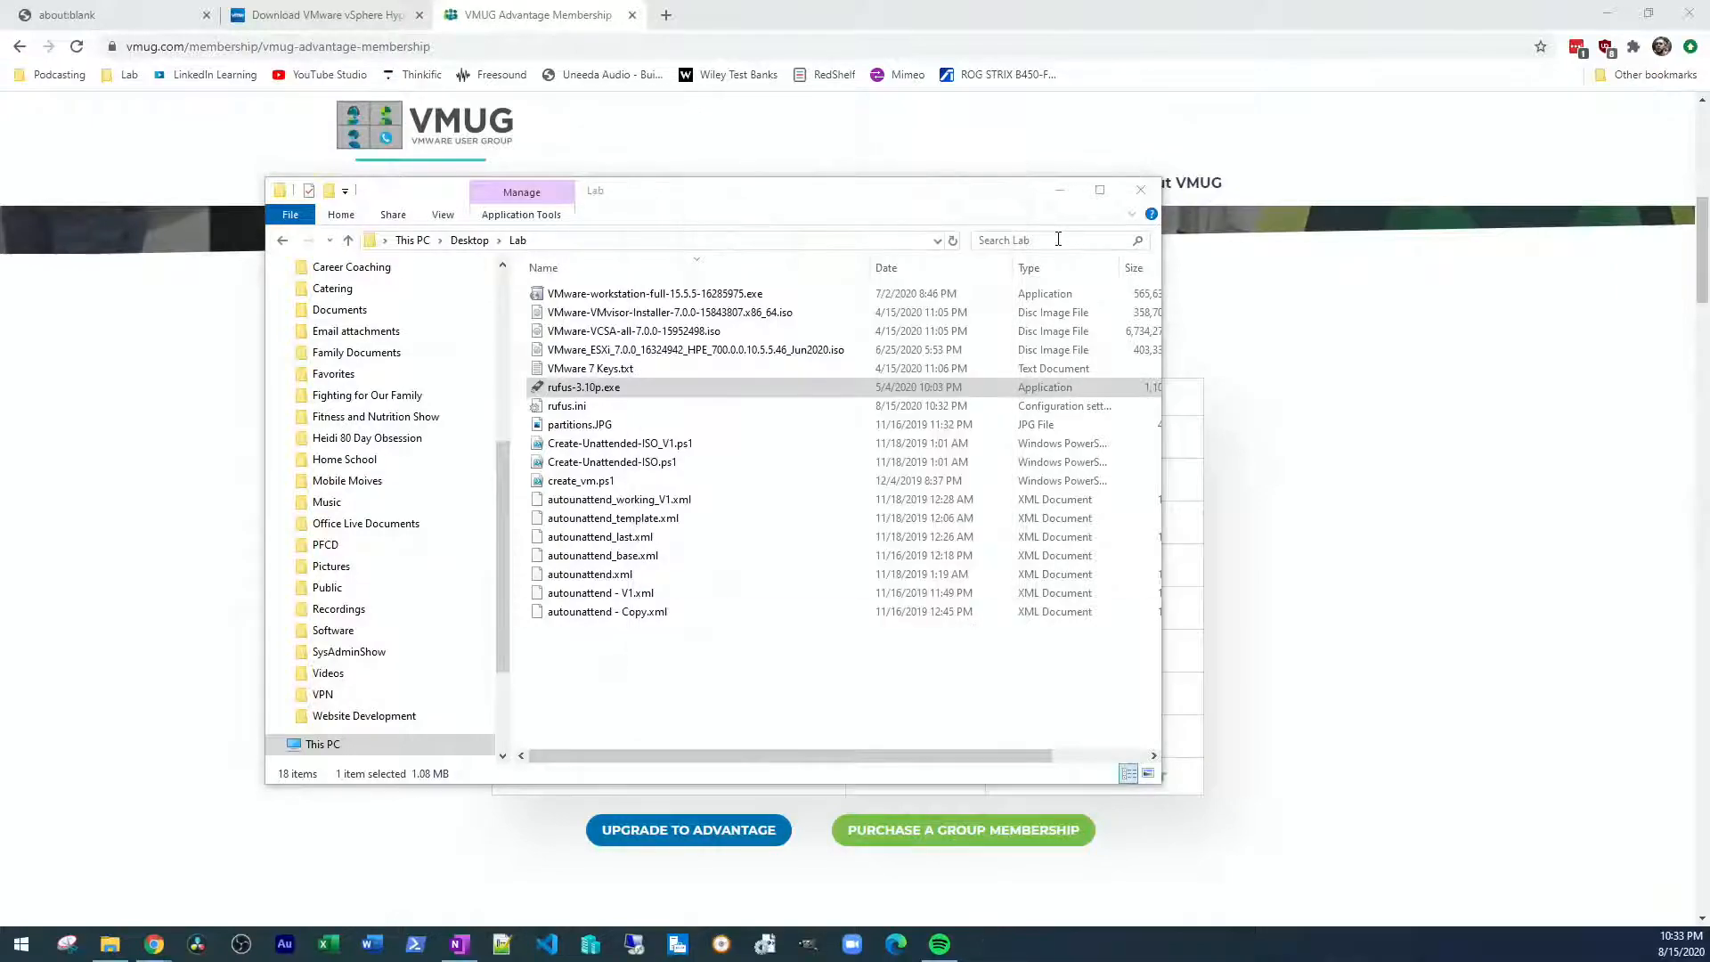
{"action": "left_click", "coordinate": [1133, 193]}
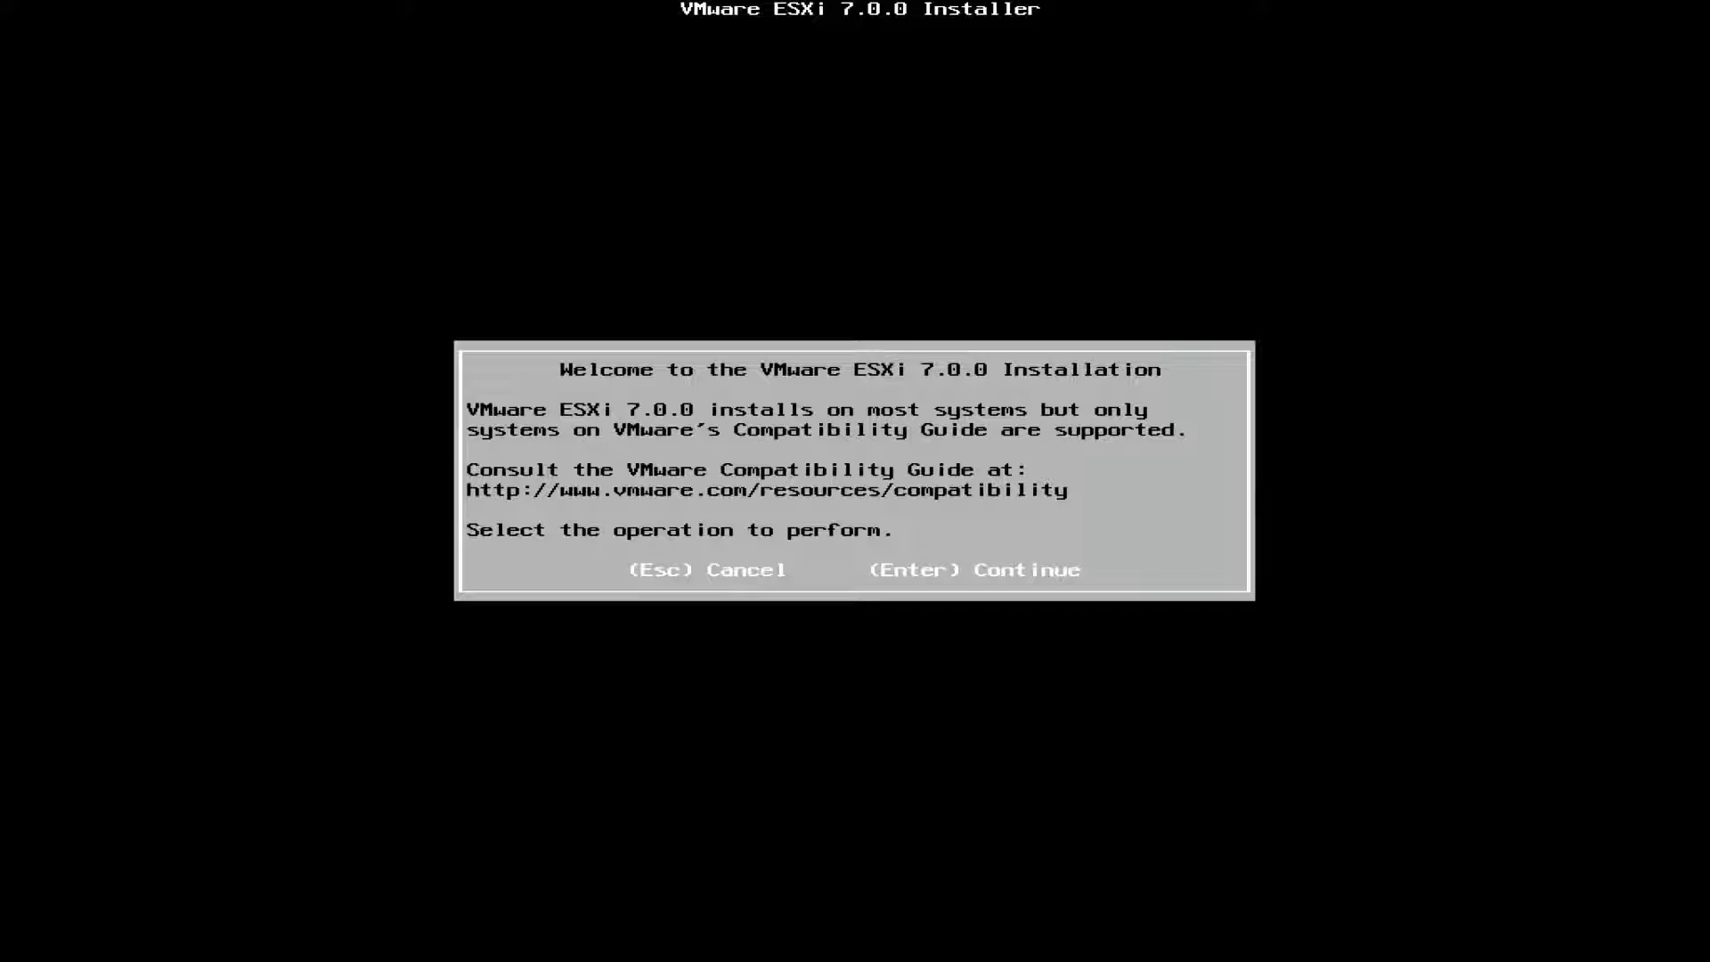
Boot the machine from the SanDisk Extreme 0001 entry under UEFI Boot Sources
{"action": "key", "text": "Return"}
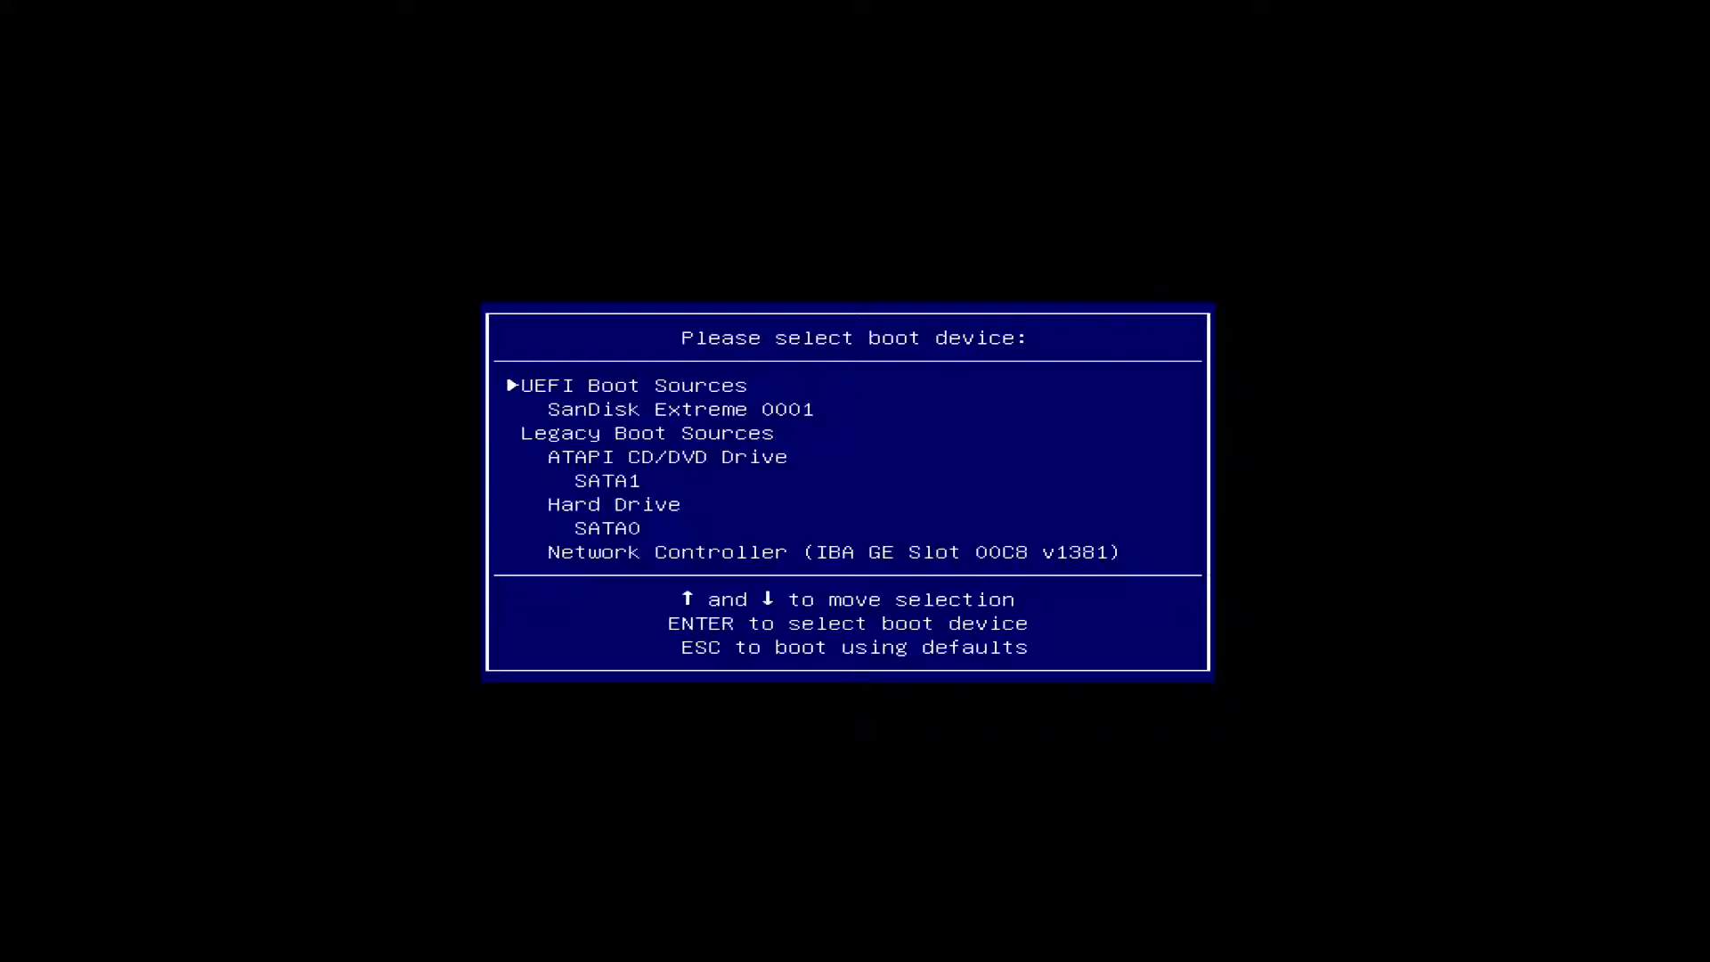
{"action": "key", "text": "Down"}
{"action": "key", "text": "Down"}
{"action": "key", "text": "Down"}
{"action": "key", "text": "Up"}
{"action": "key", "text": "Up"}
{"action": "key", "text": "Down"}
{"action": "key", "text": "Up"}
{"action": "key", "text": "Return"}
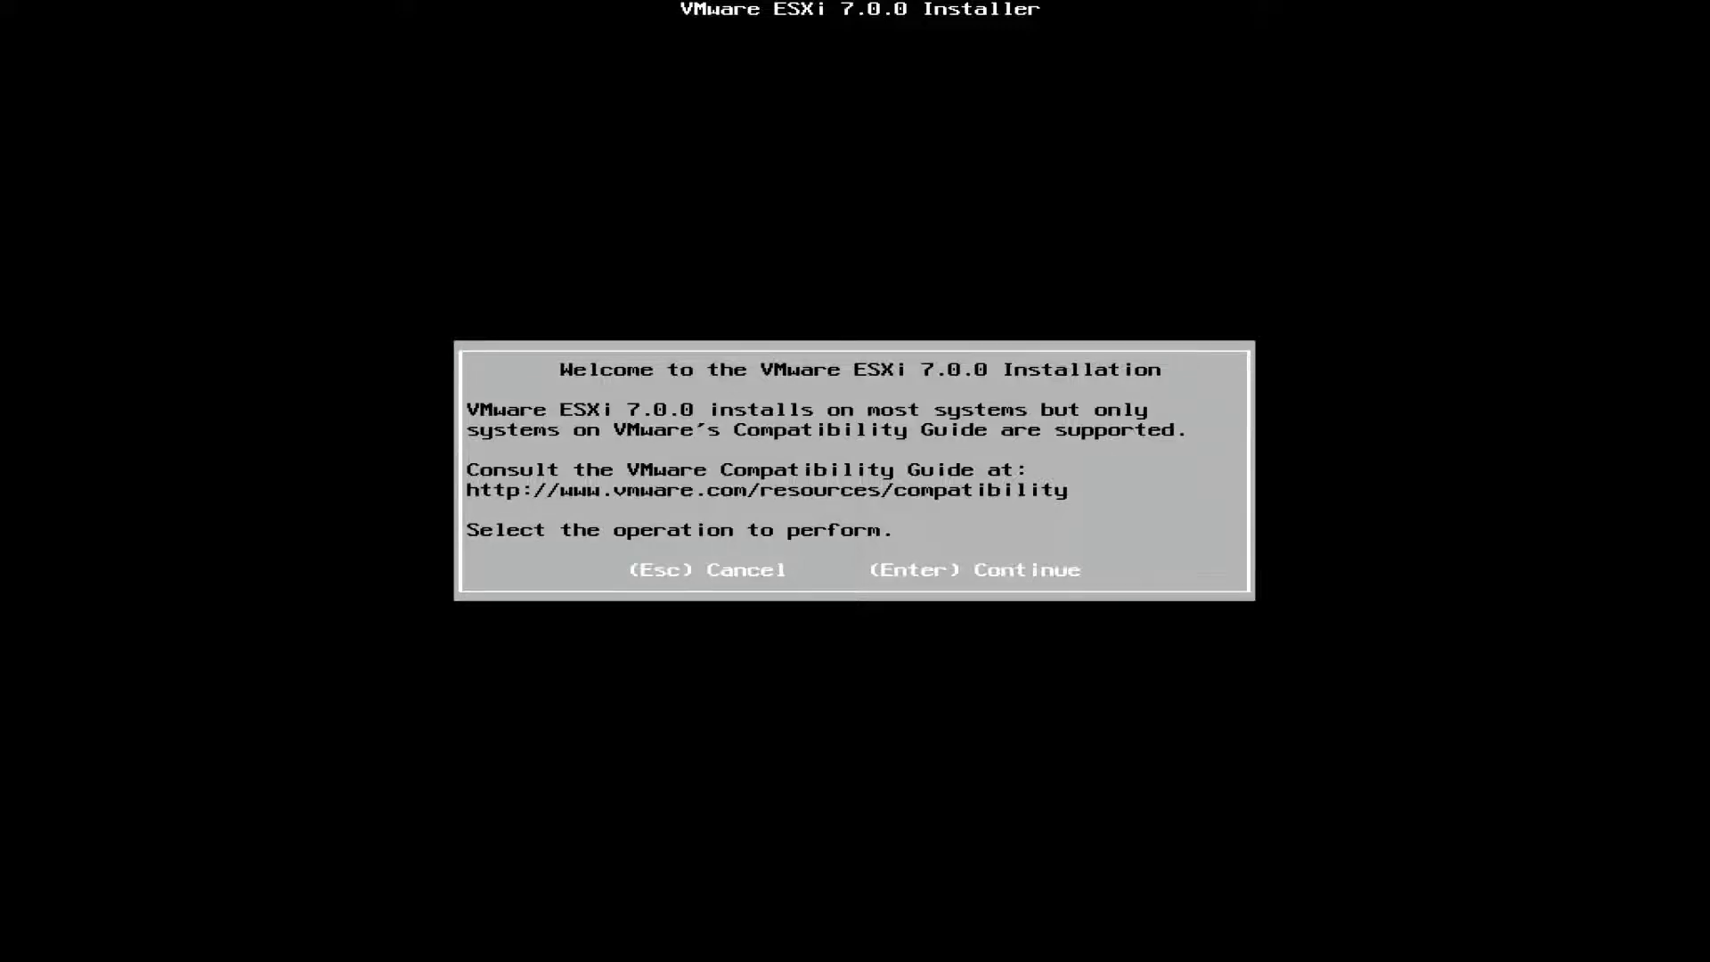
Accept the end user license agreement and, with the storage list refreshed, choose the Lexar JD Secure II + as the installation disk
{"action": "key", "text": "Return"}
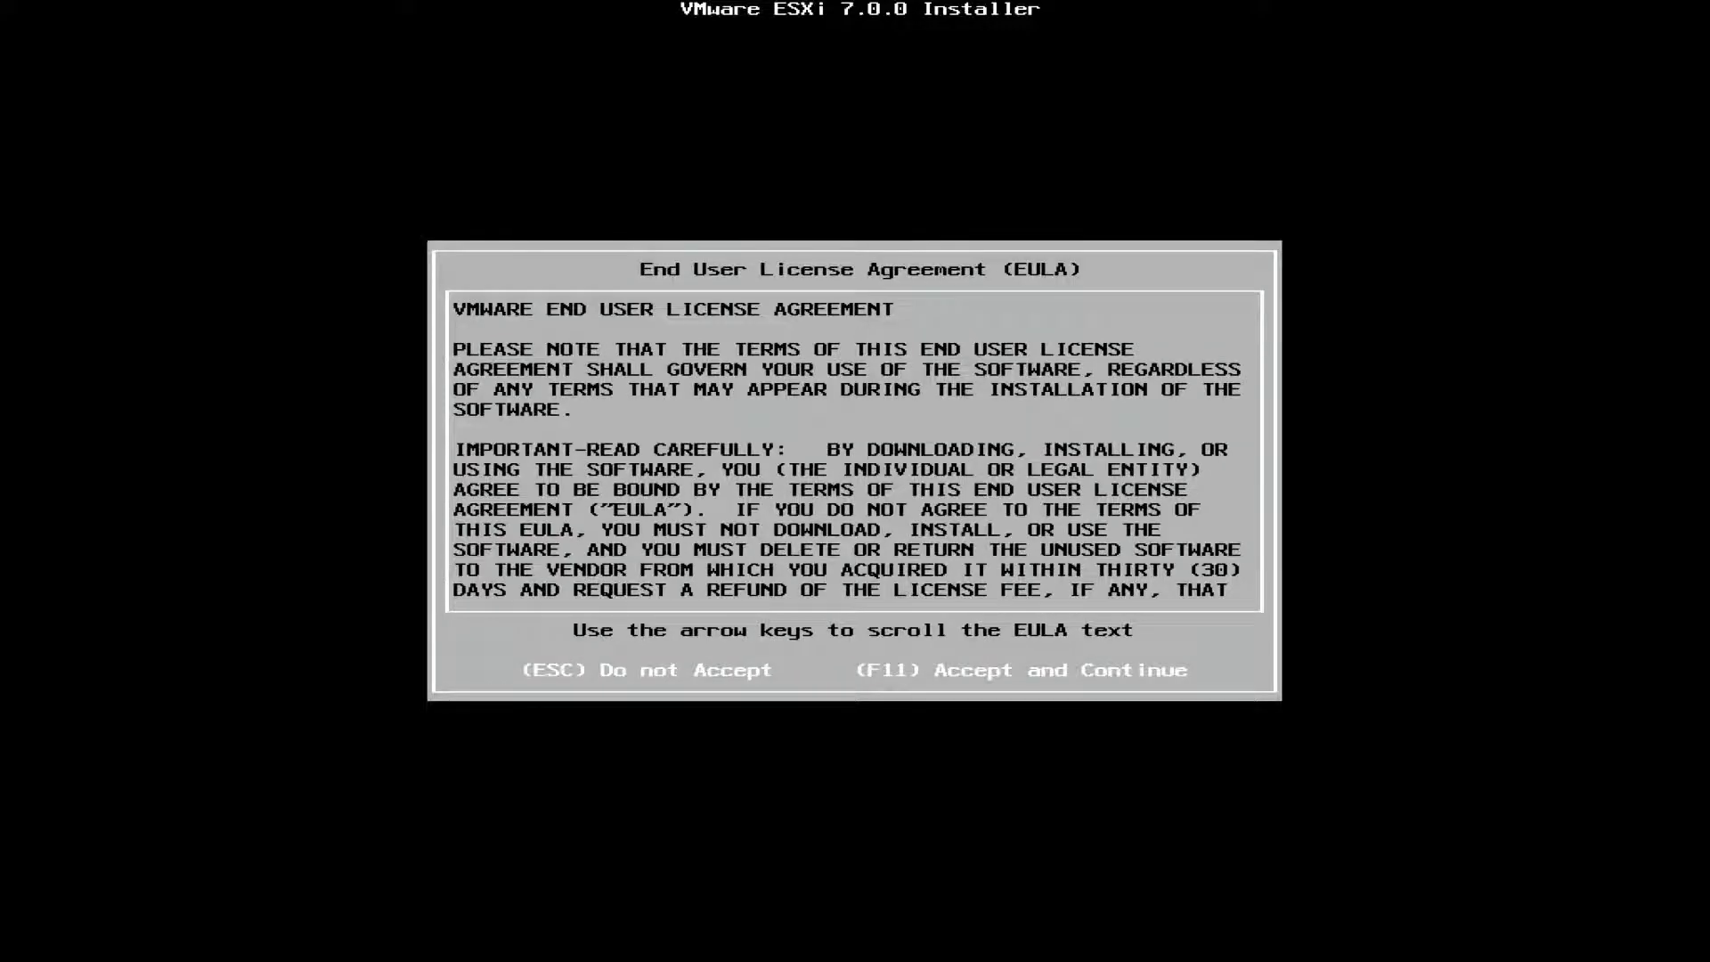
{"action": "key", "text": "F11"}
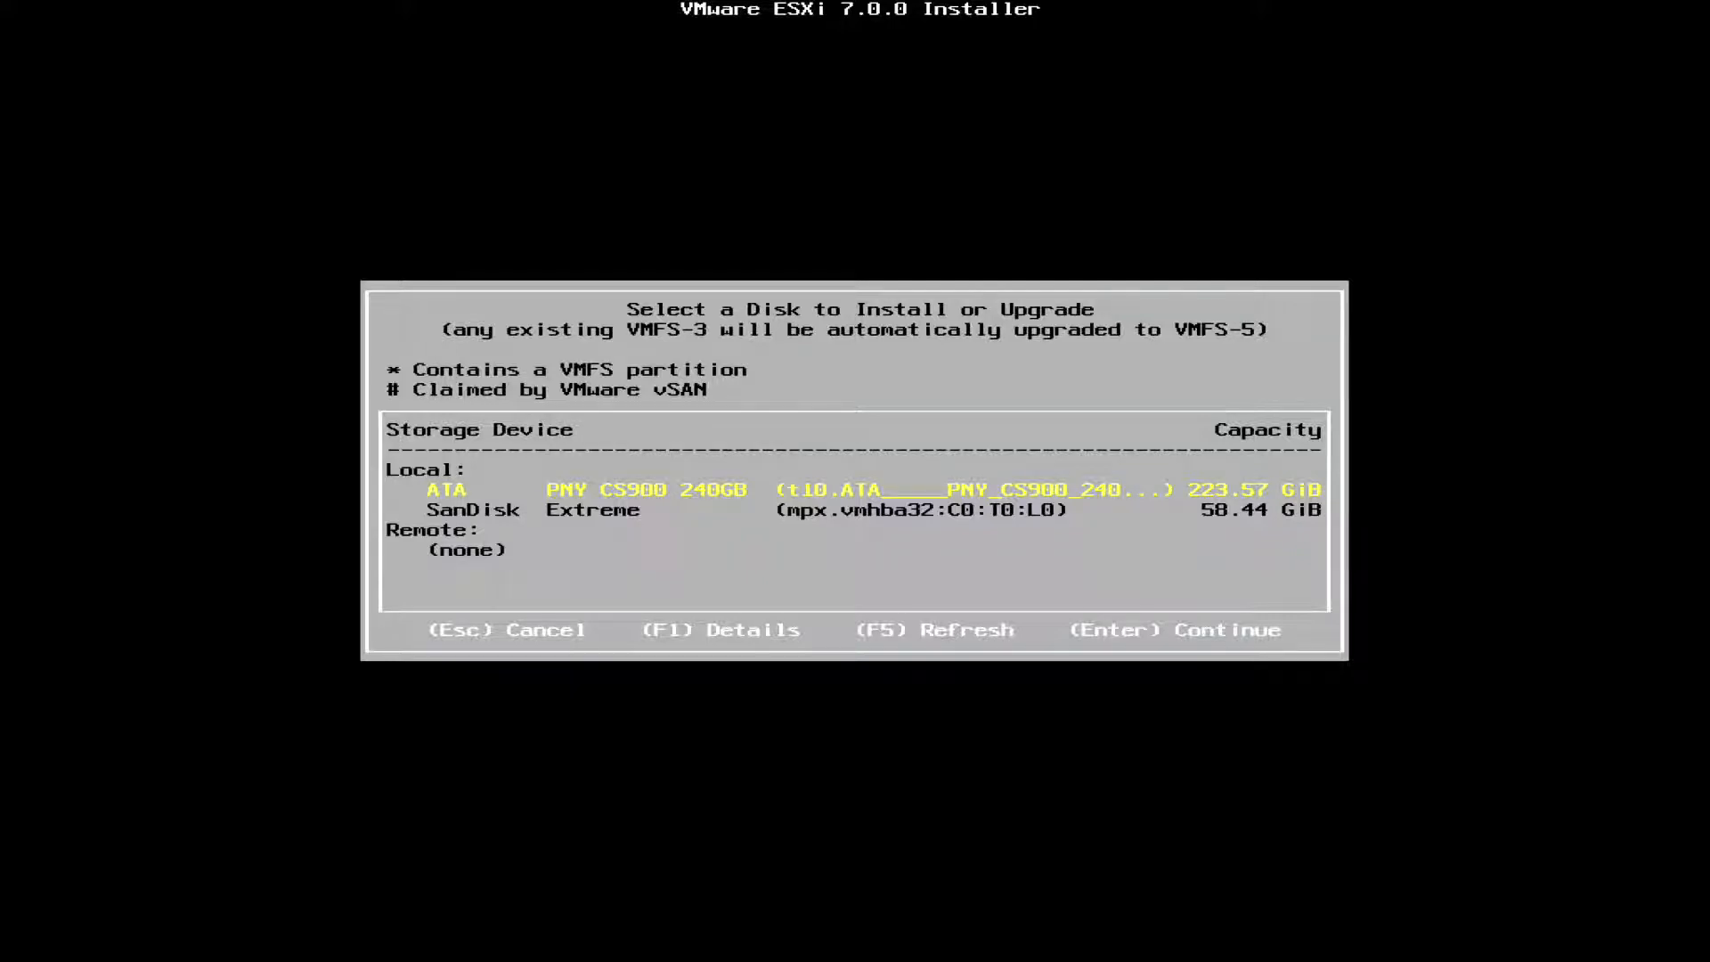
{"action": "key", "text": "Down"}
{"action": "key", "text": "Up"}
{"action": "key", "text": "Down"}
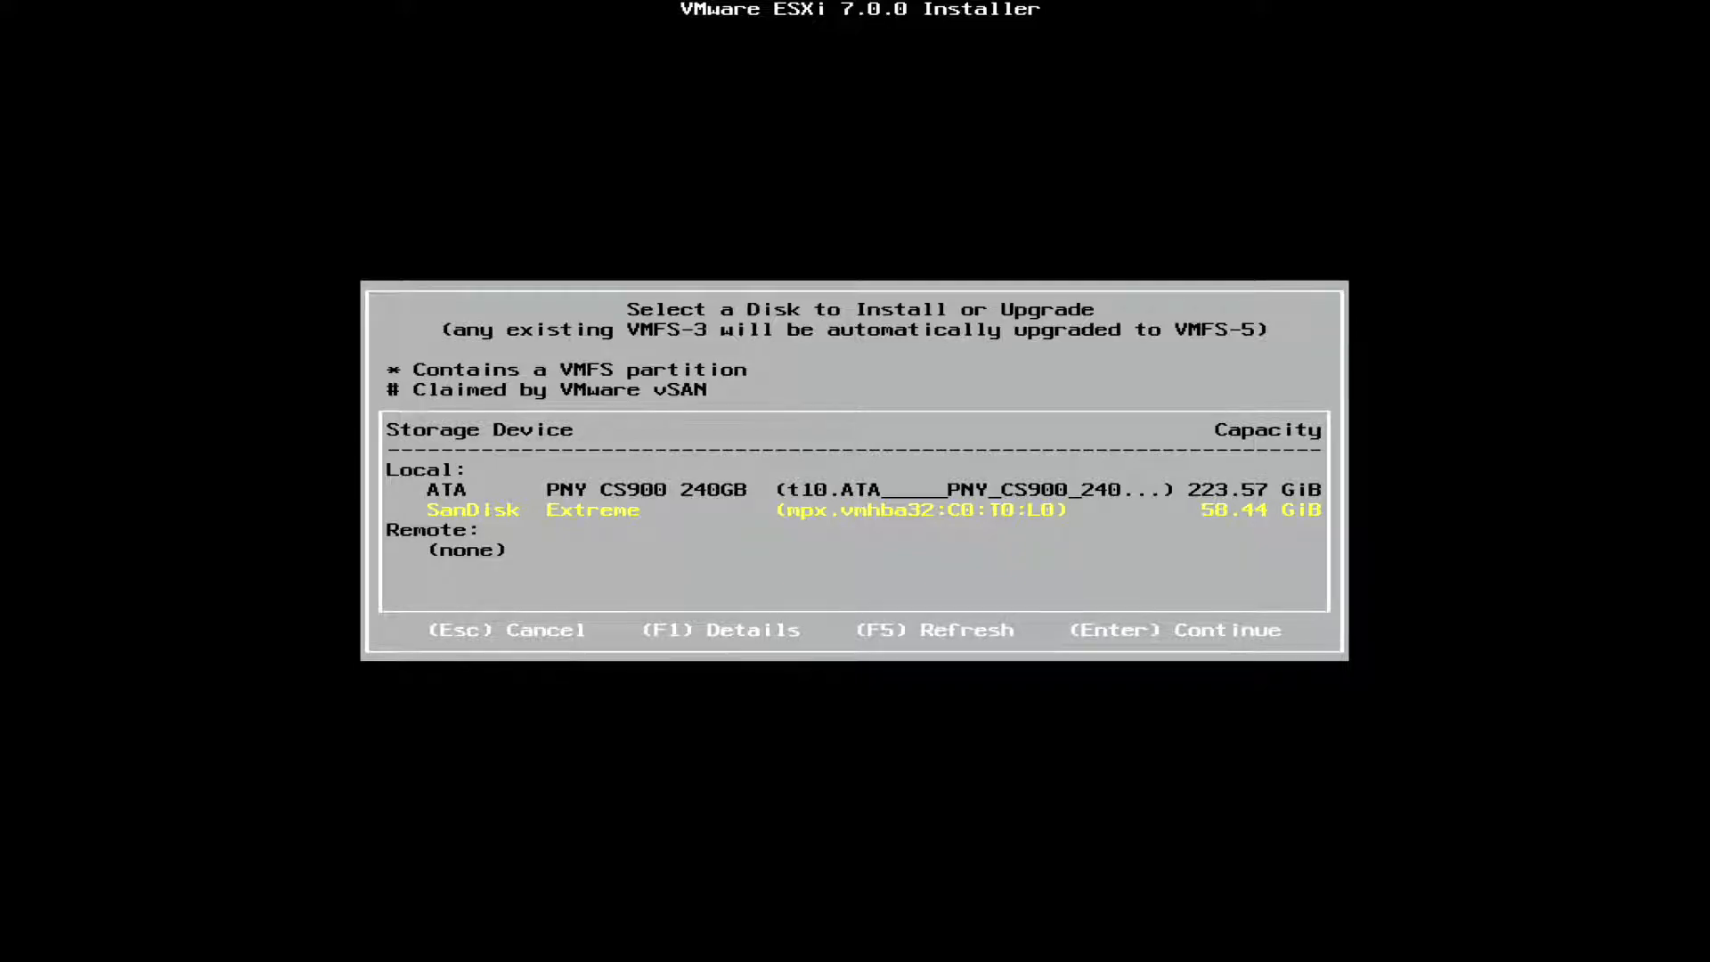
{"action": "key", "text": "F5"}
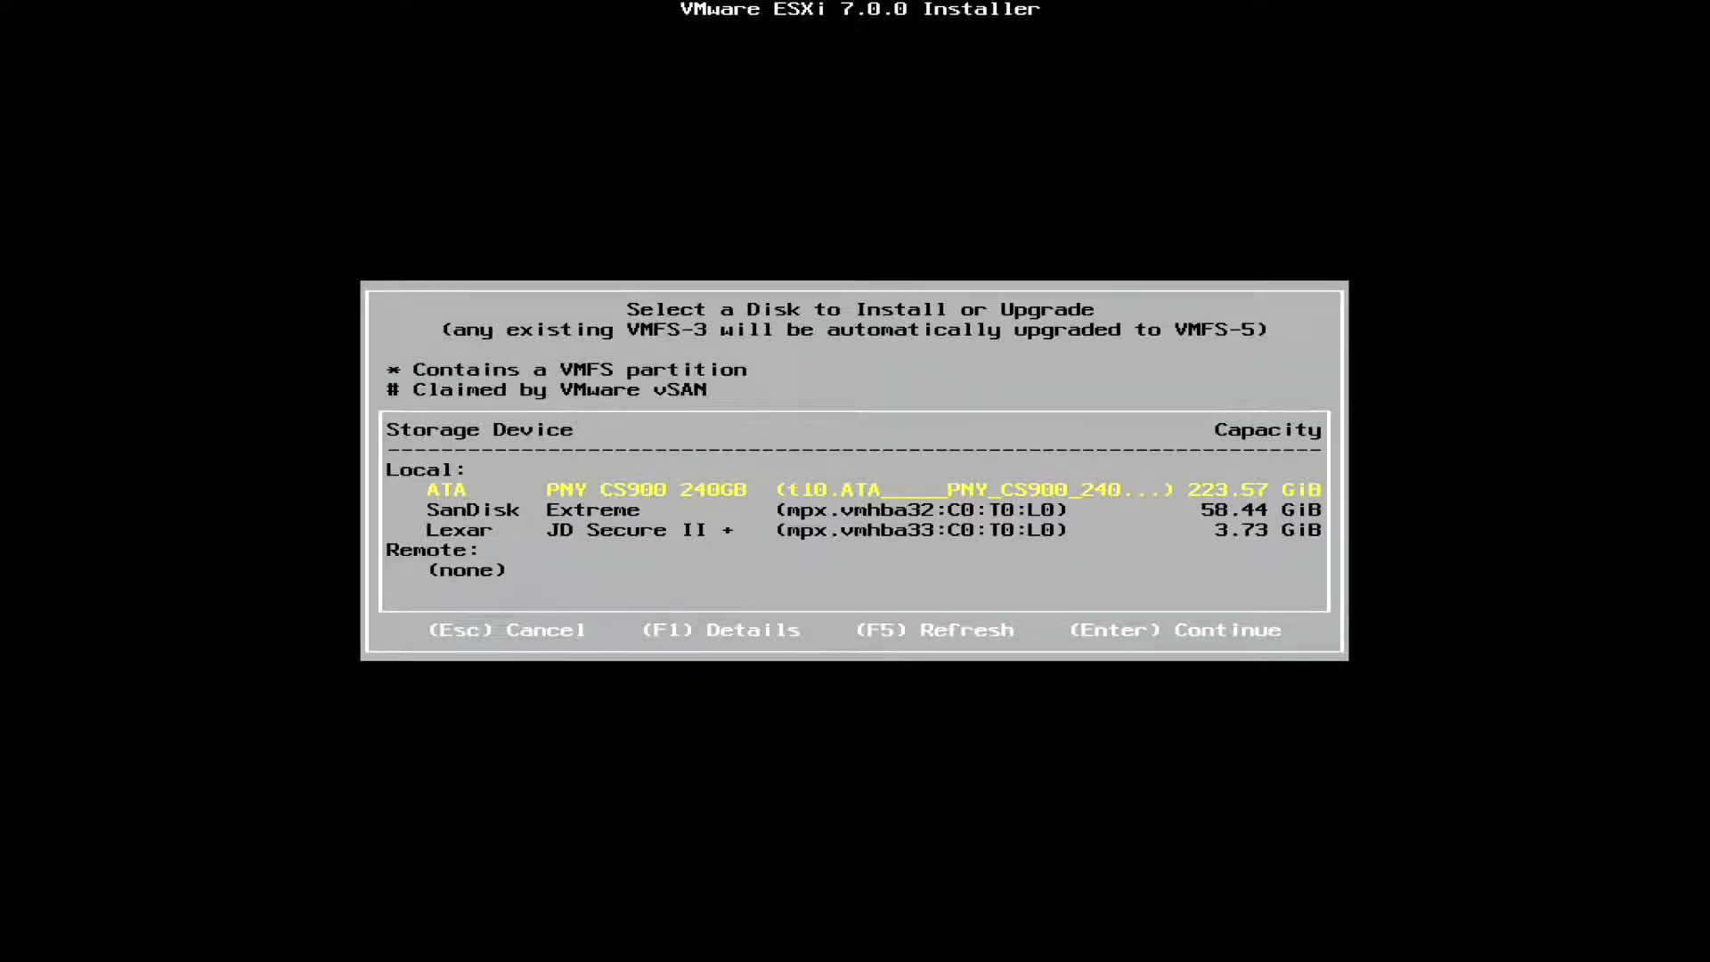
{"action": "key", "text": "Down"}
{"action": "key", "text": "Down"}
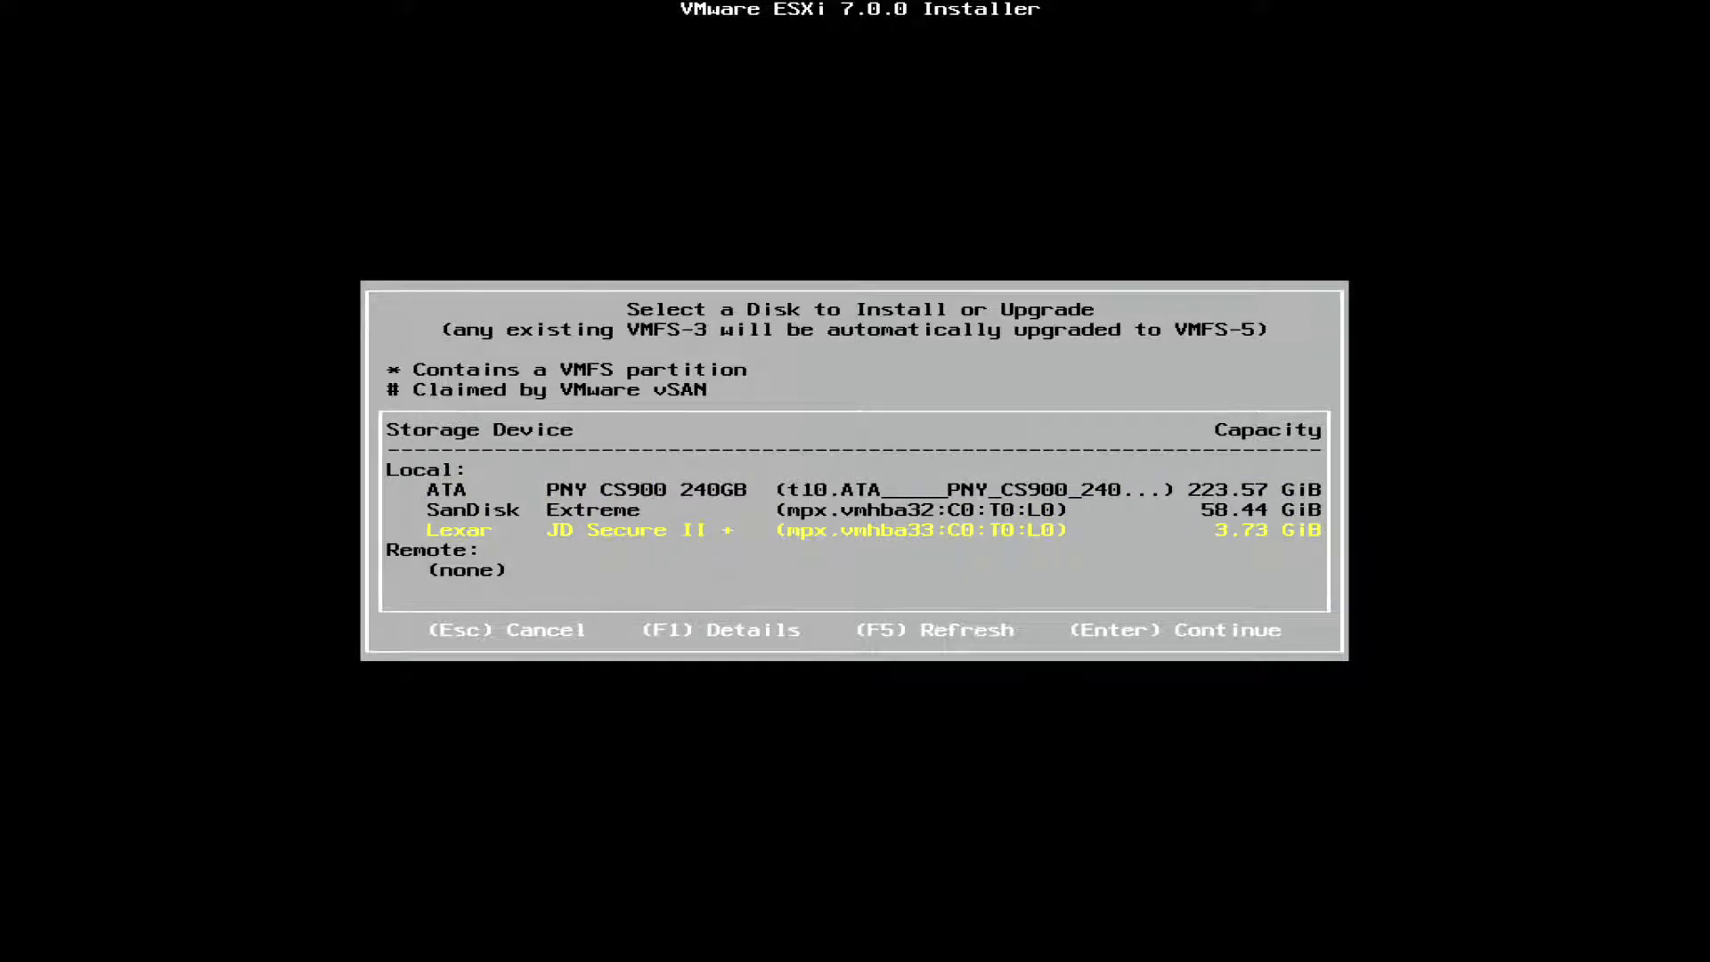
{"action": "key", "text": "Return"}
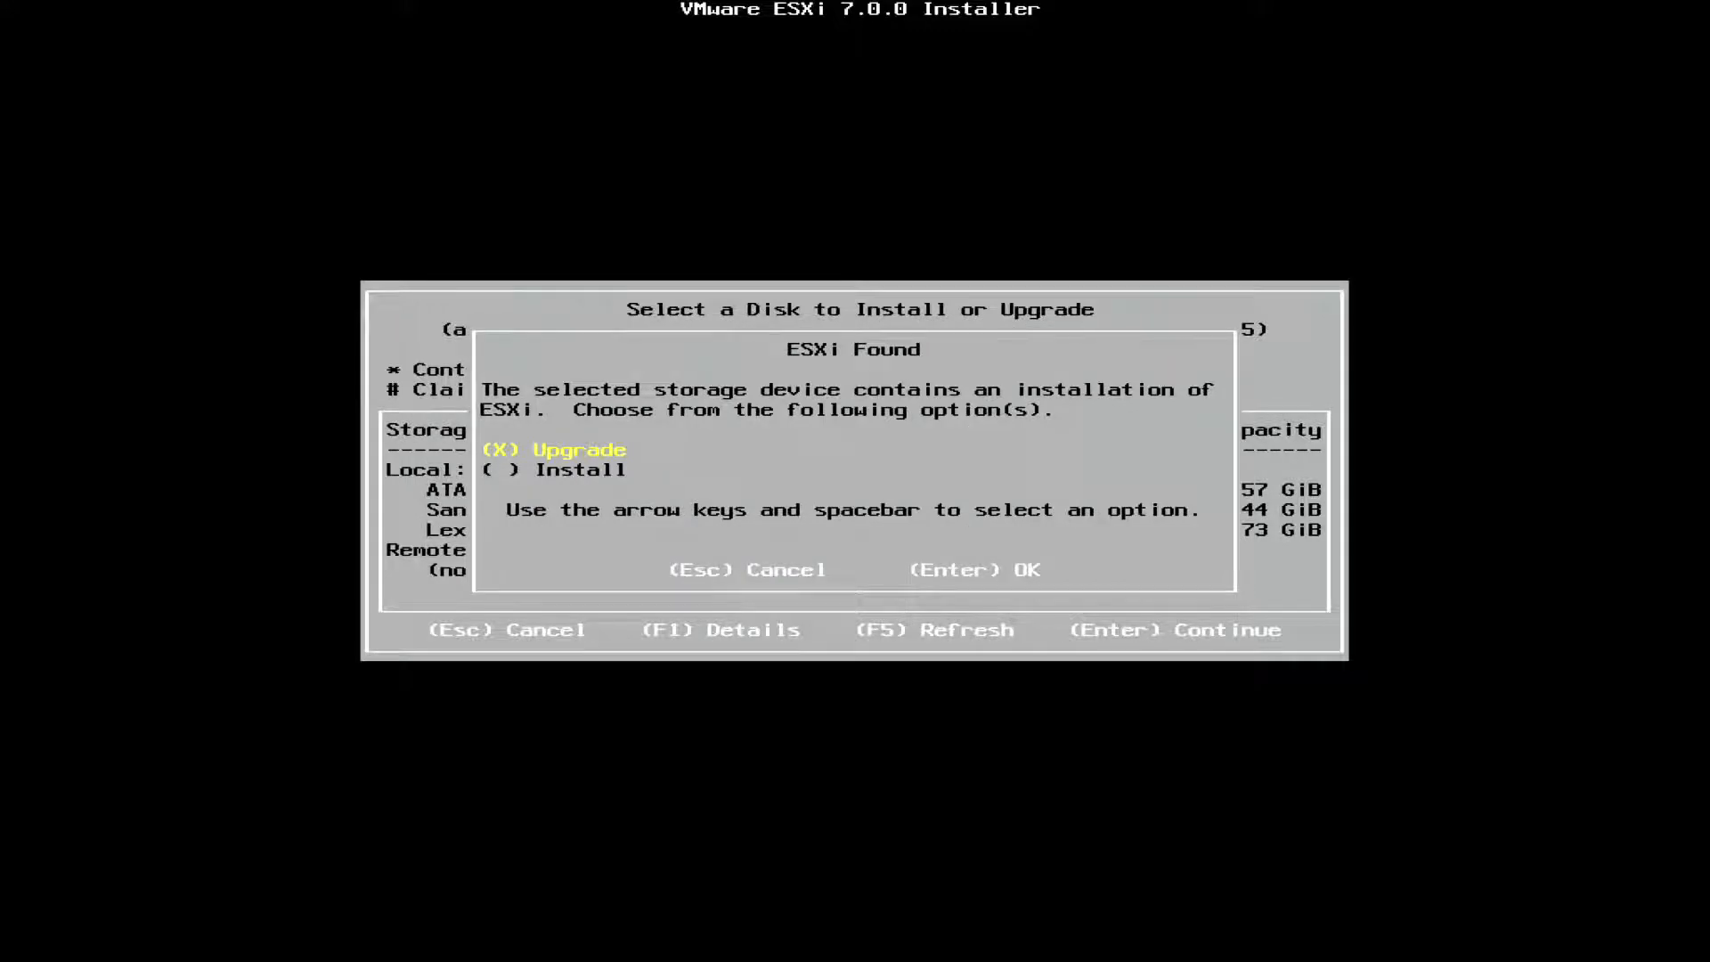
Choose Install instead of Upgrade for the existing ESXi disk and accept the US Default keyboard layout
{"action": "key", "text": "Down"}
{"action": "key", "text": "space"}
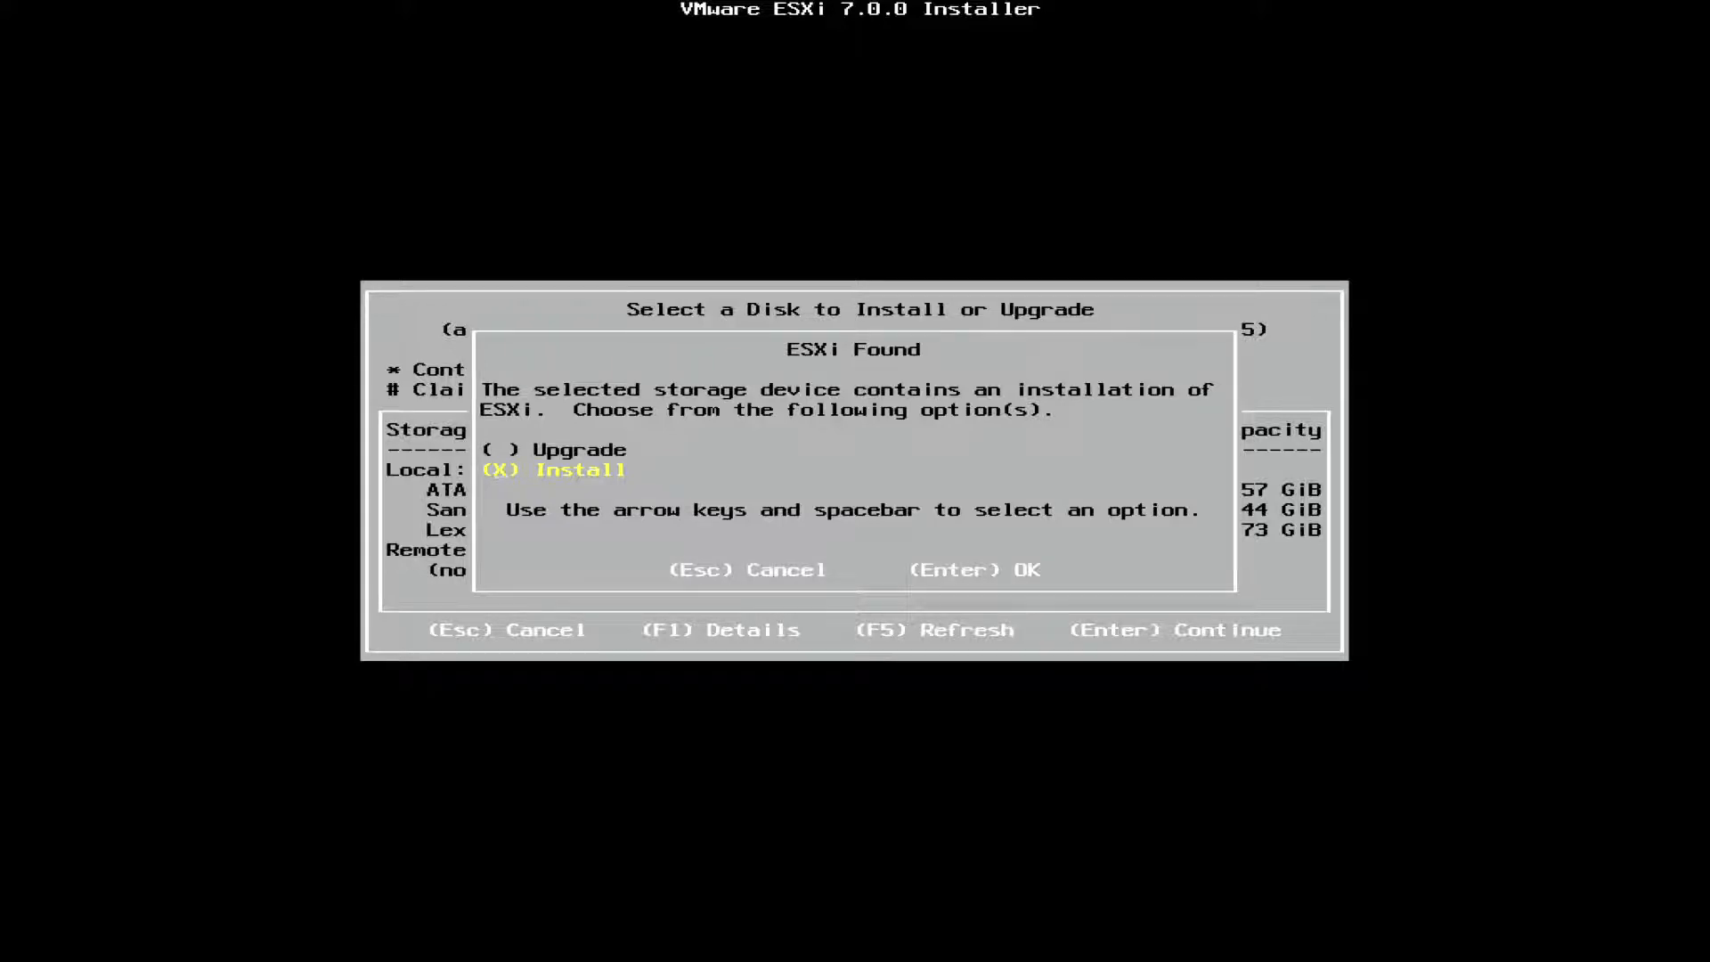
{"action": "key", "text": "Return"}
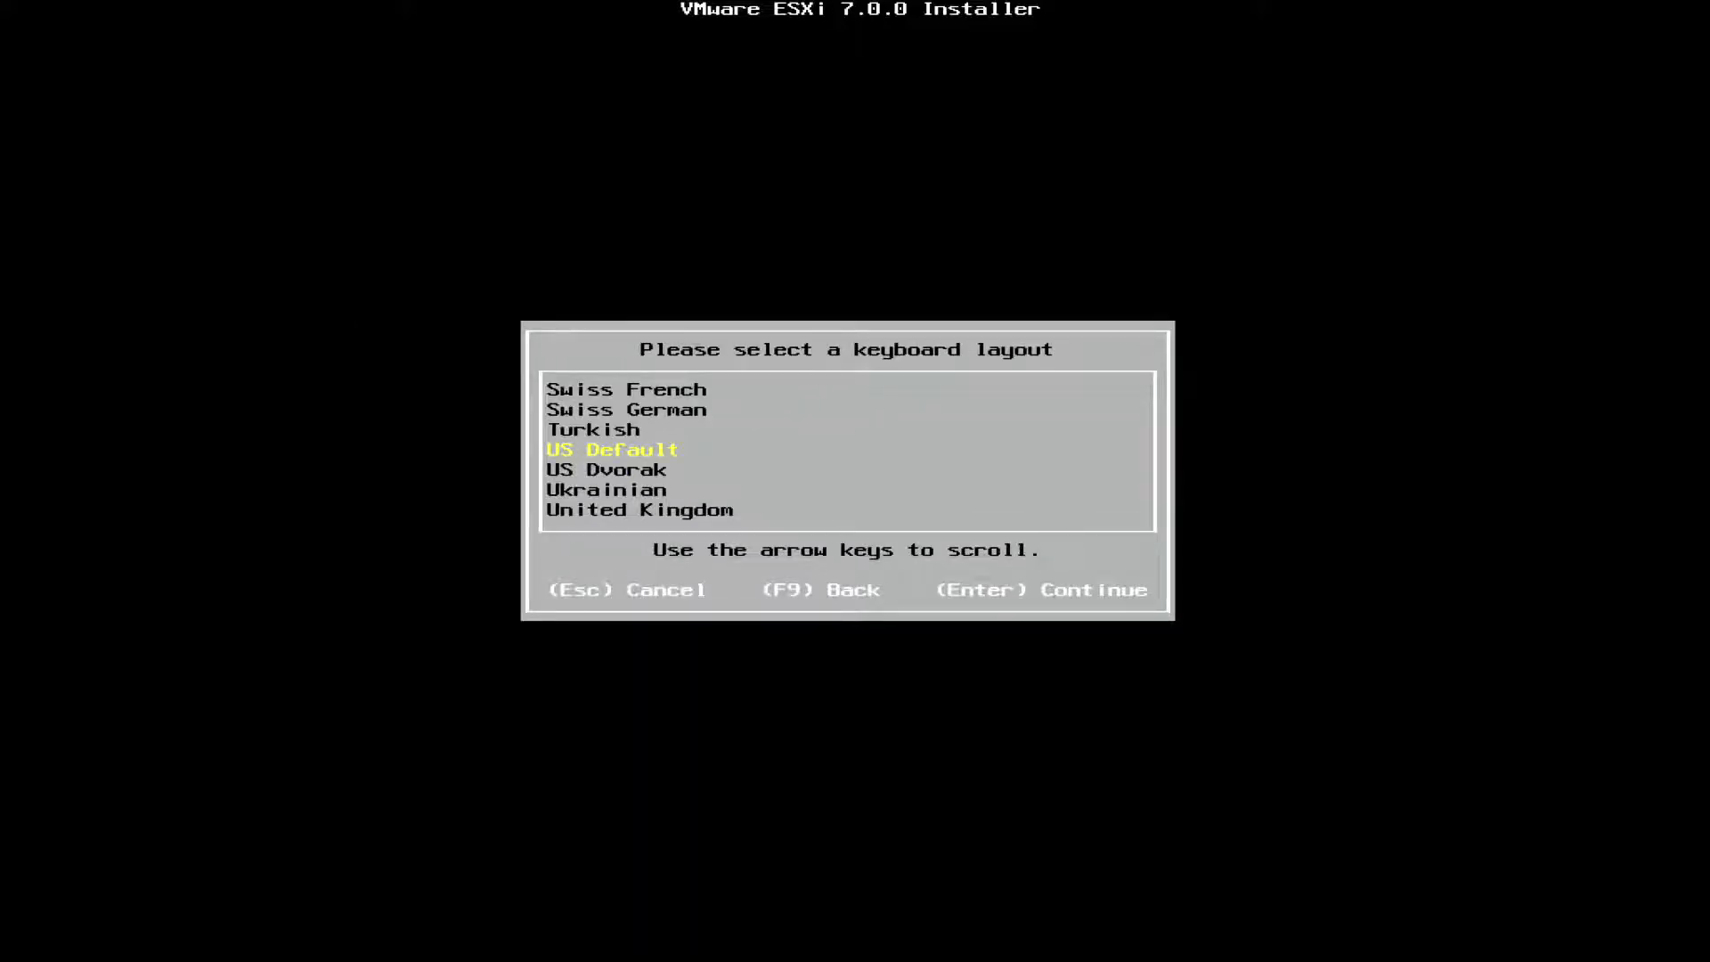
{"action": "key", "text": "Return"}
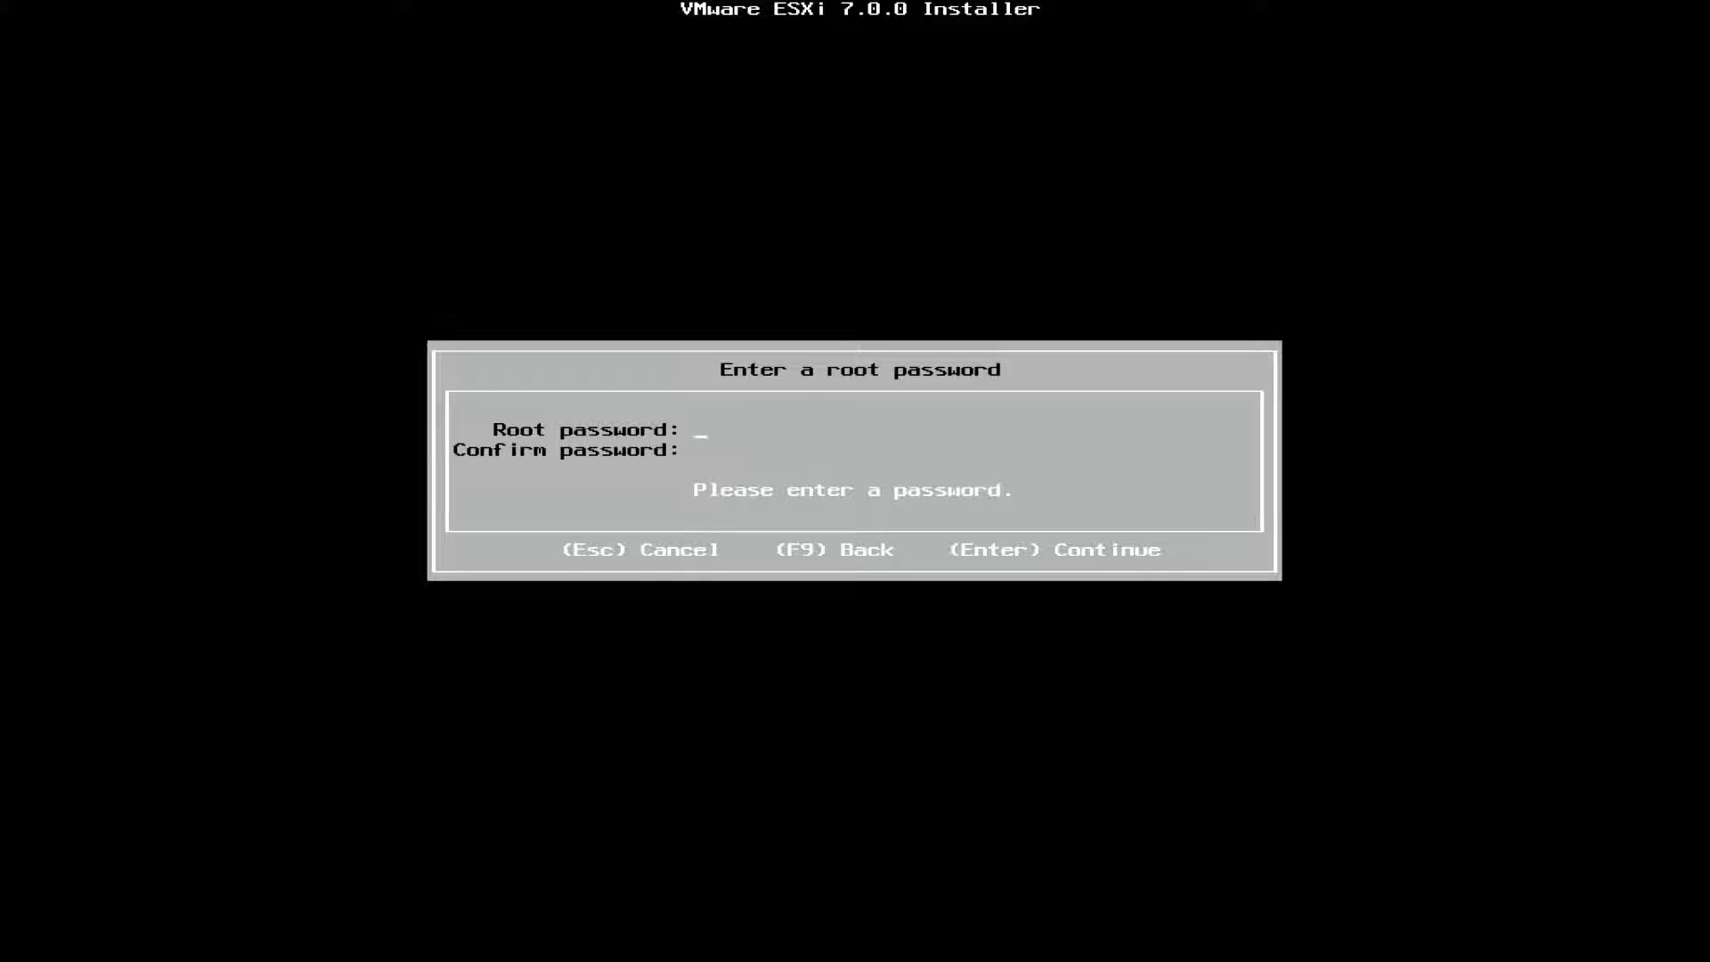
Enter and confirm the root password, continue past the system scan warnings, and start the ESXi 7.0.0 installation
{"action": "type", "text": "V*********"}
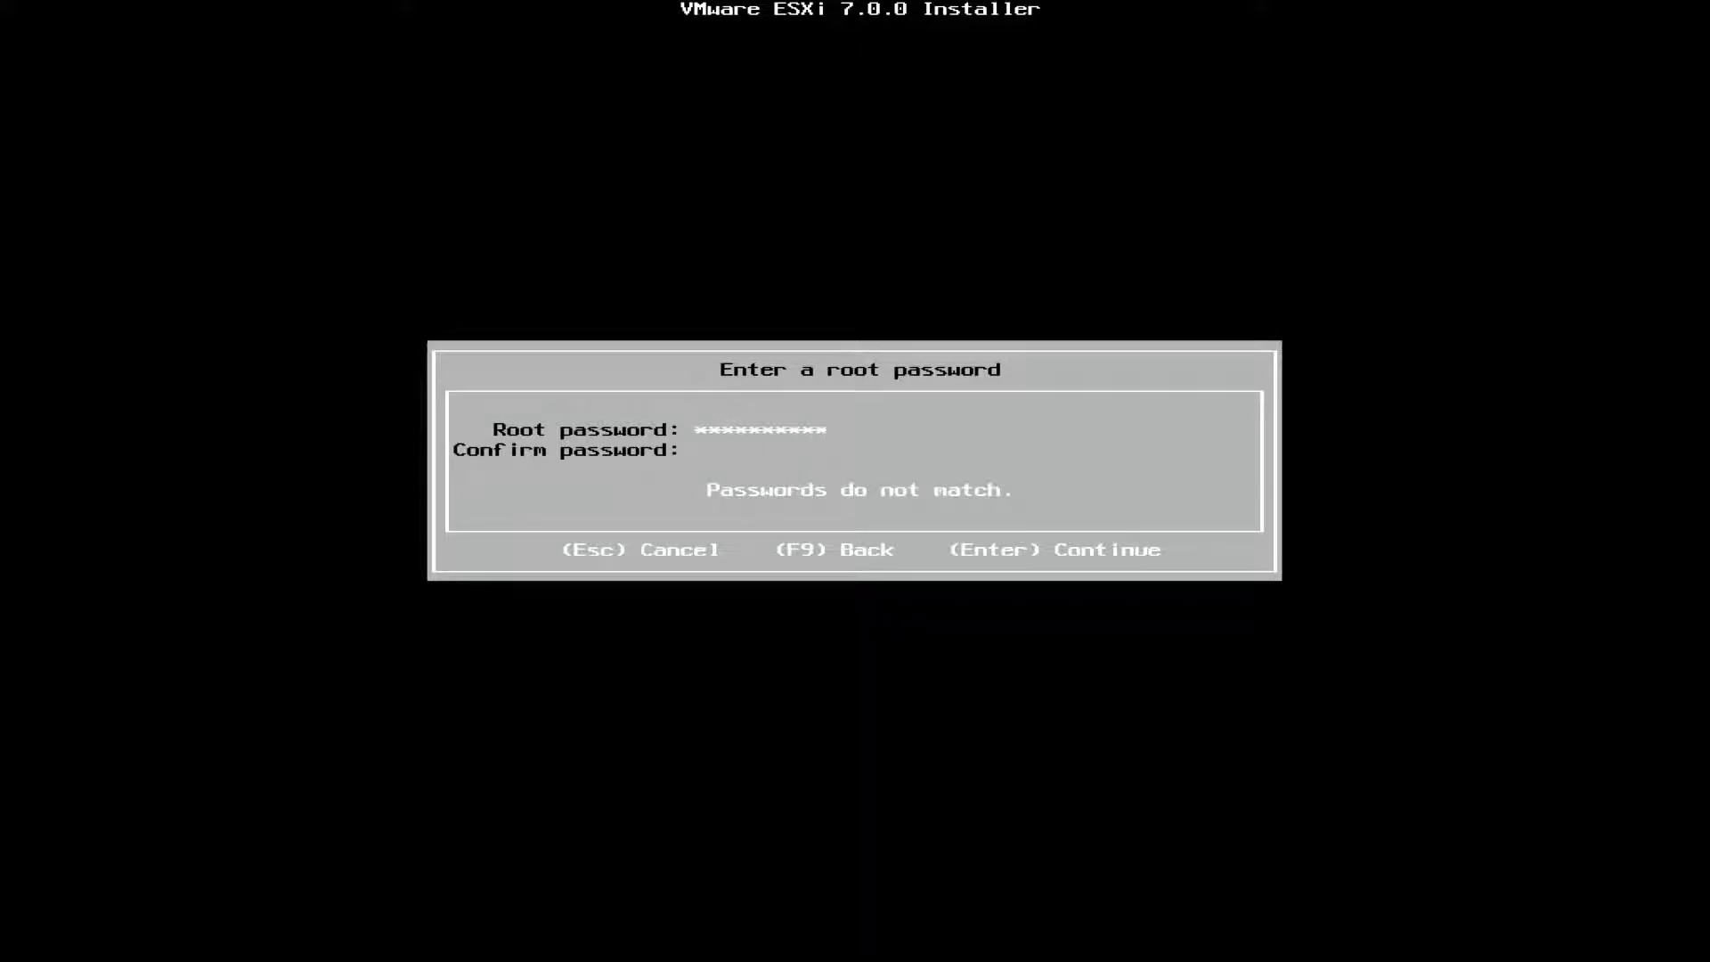
{"action": "type", "text": "**********"}
{"action": "key", "text": "Return"}
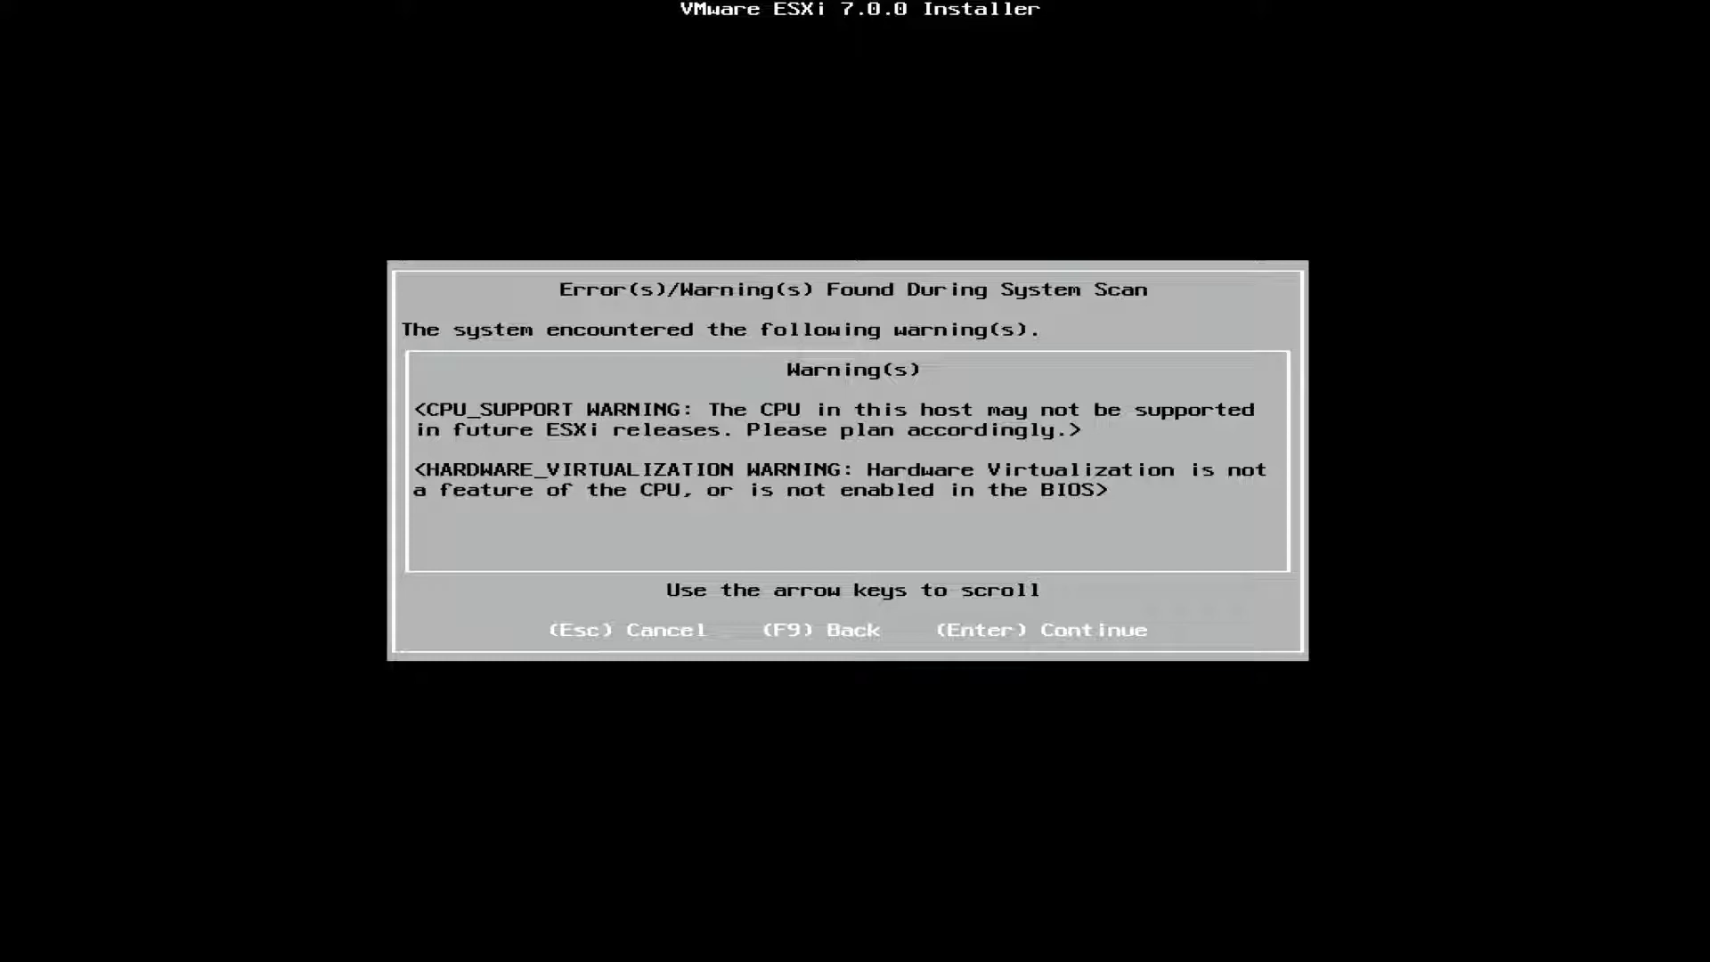
{"action": "key", "text": "Return"}
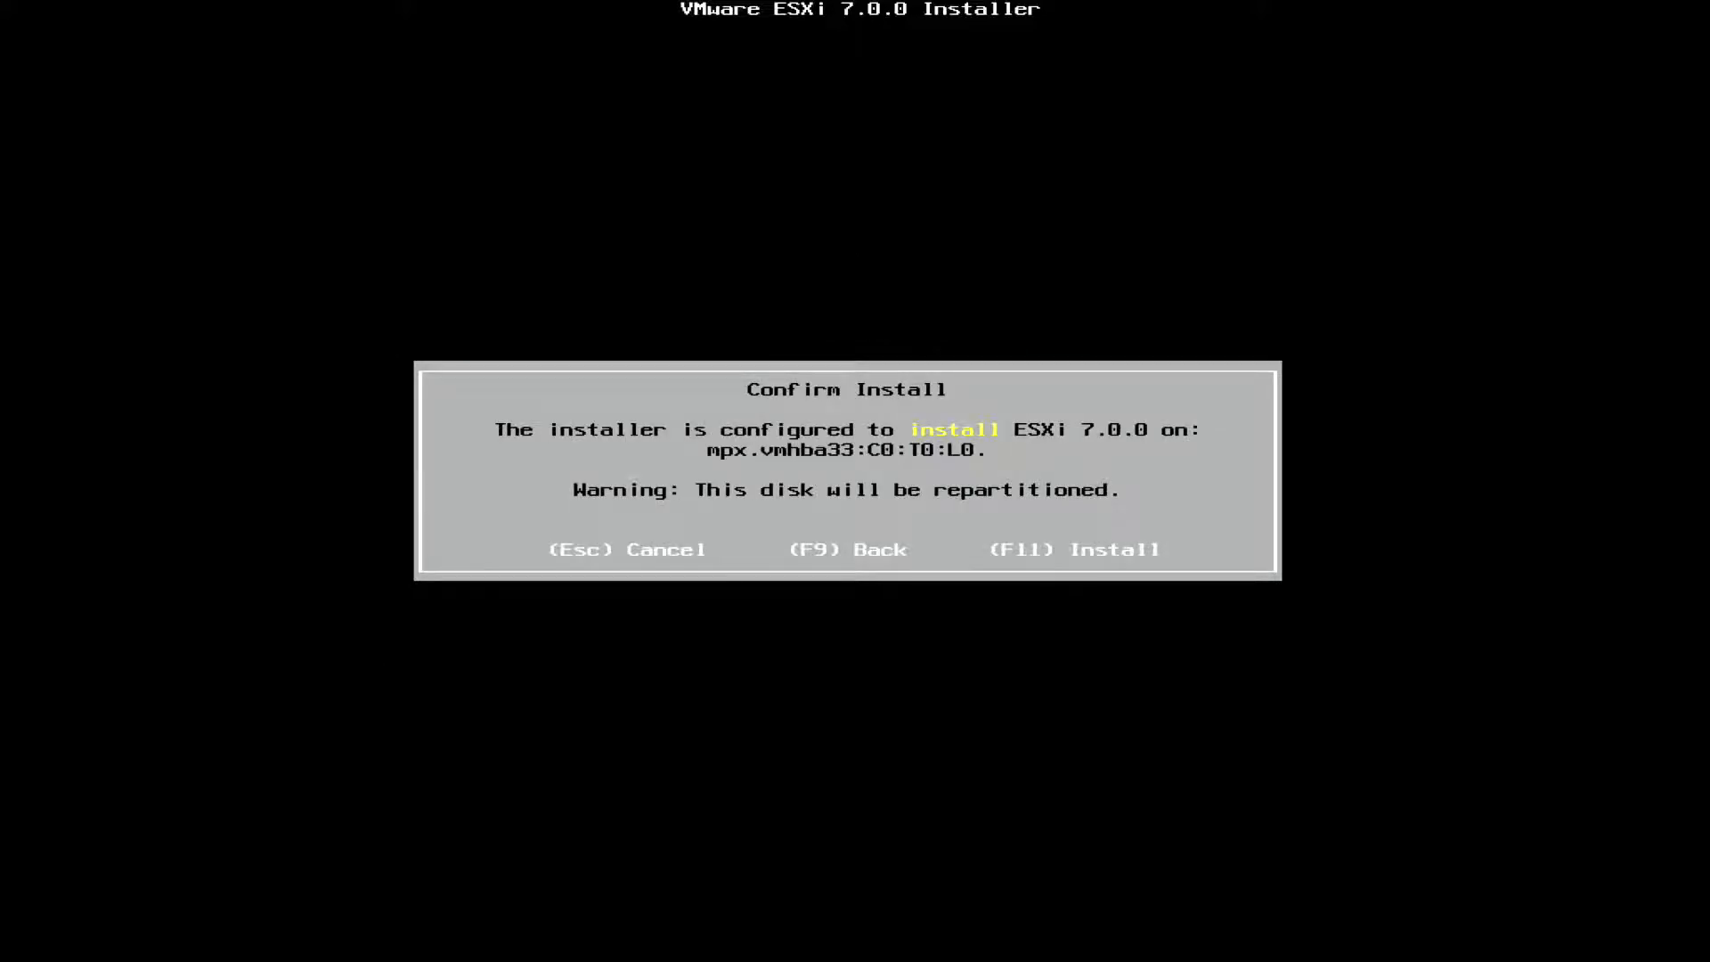
{"action": "key", "text": "F11"}
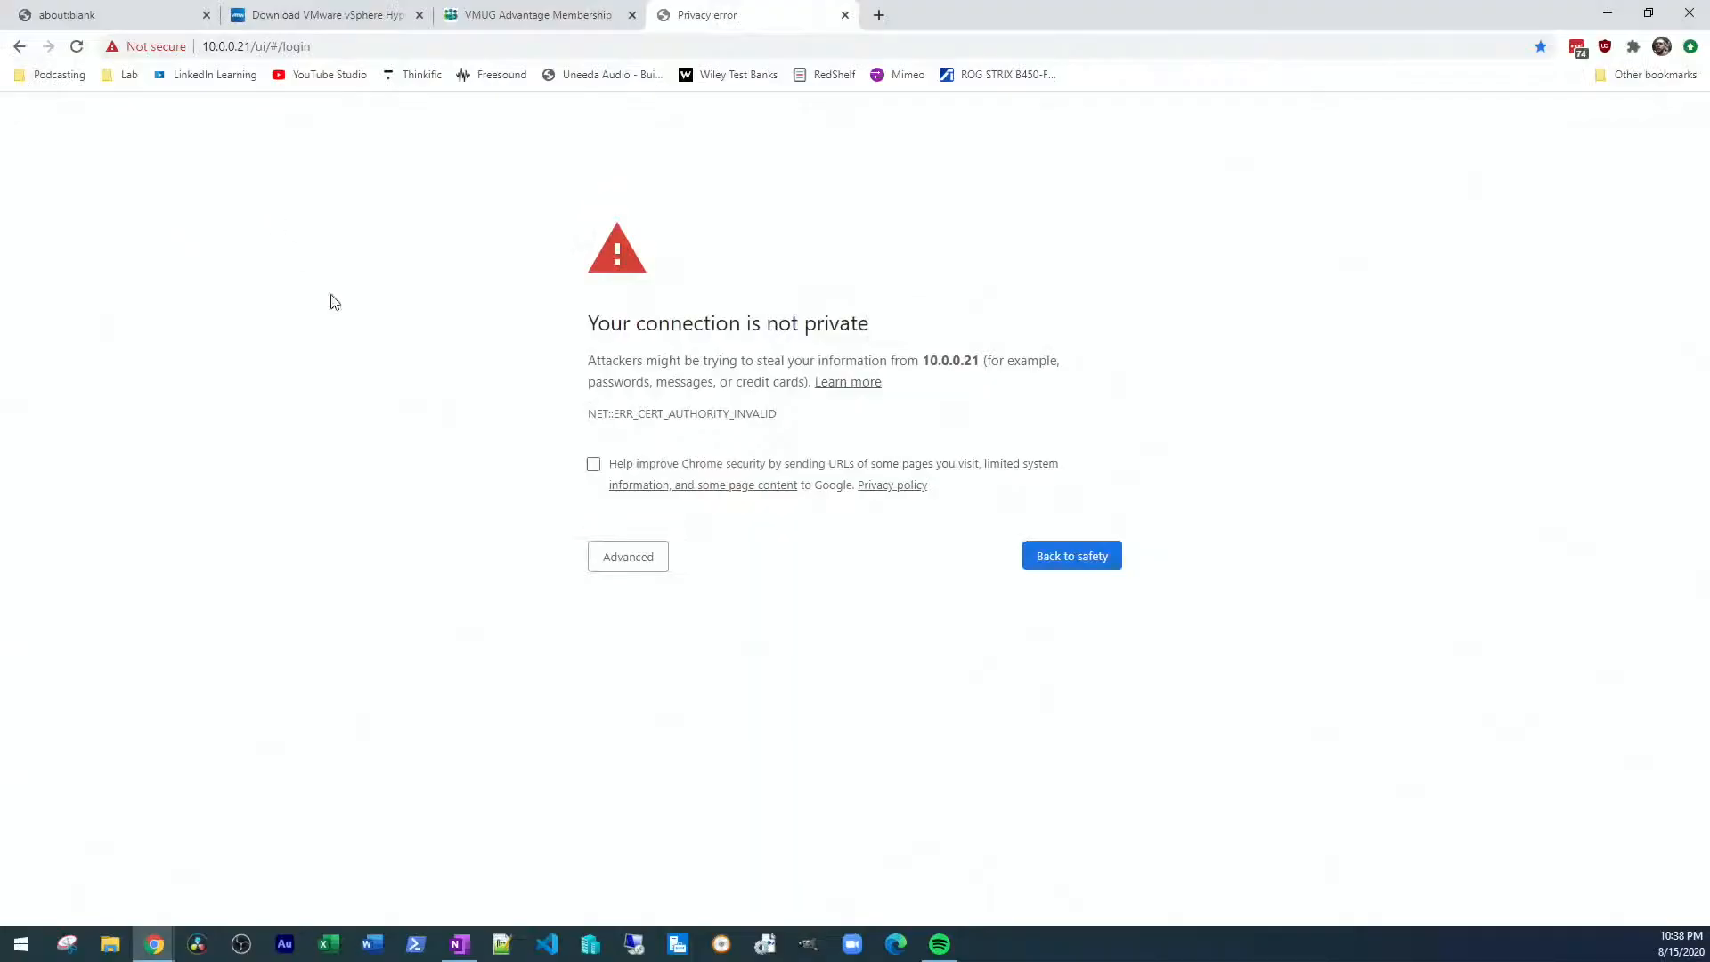
In Chrome, proceed past the certificate warning for 10.0.0.21 and log in to the ESXi host client as root
{"action": "left_click", "coordinate": [643, 566]}
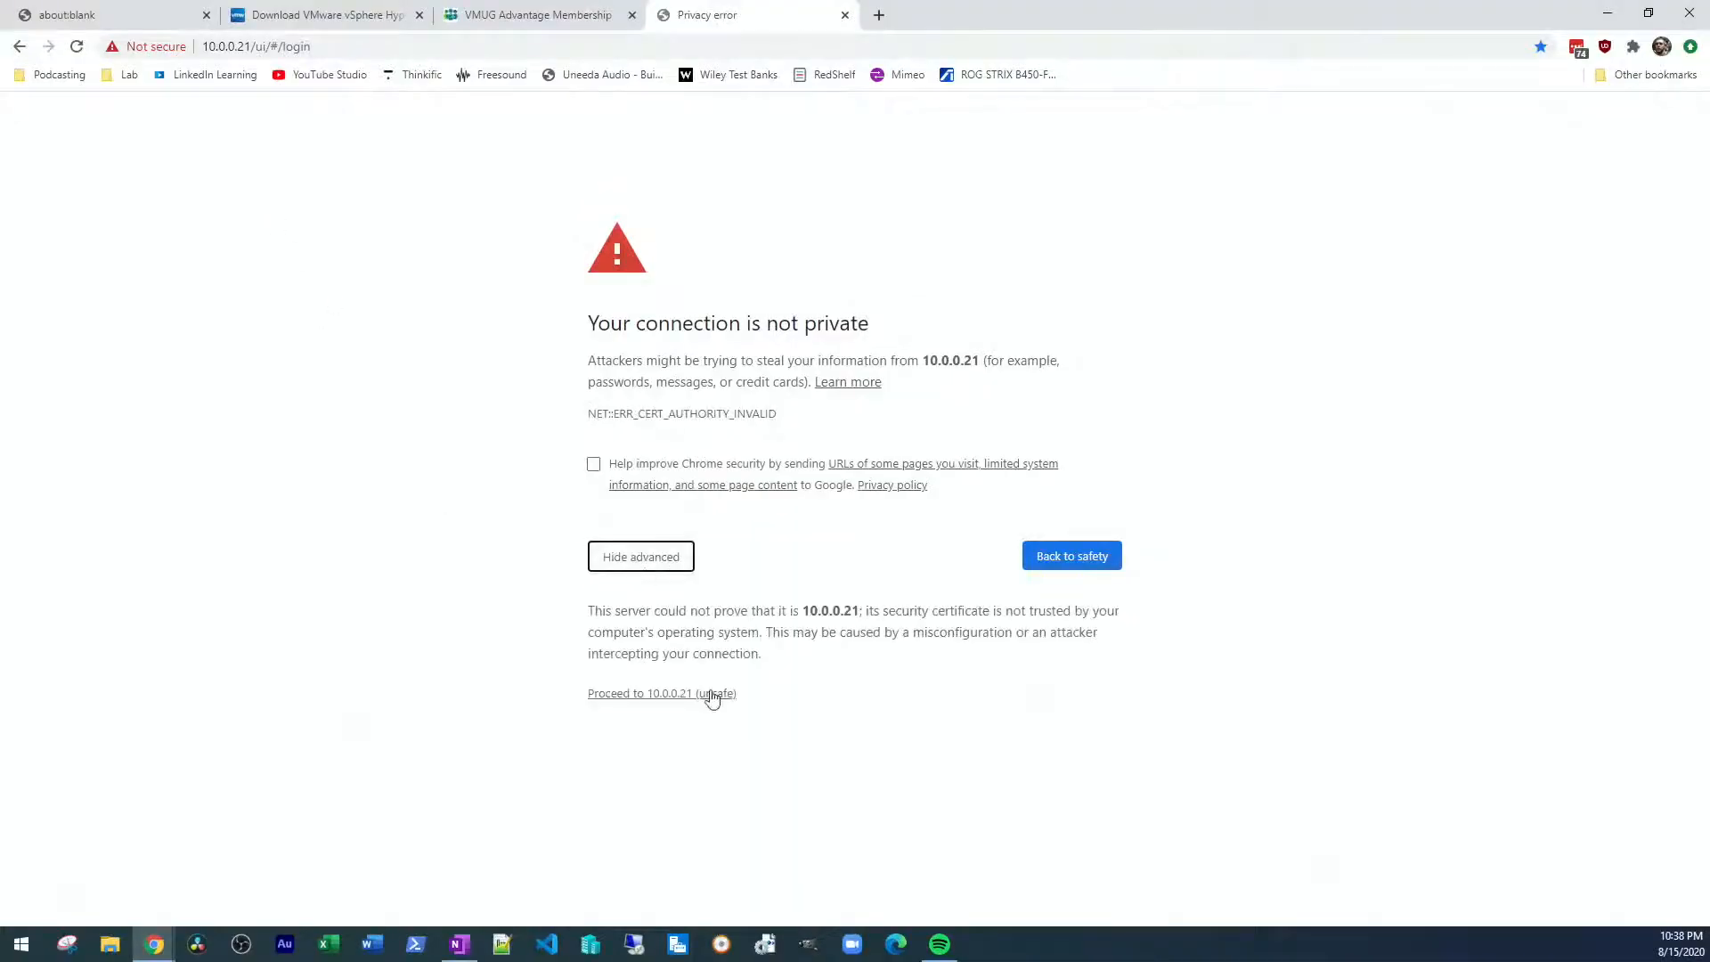
{"action": "left_click", "coordinate": [664, 697]}
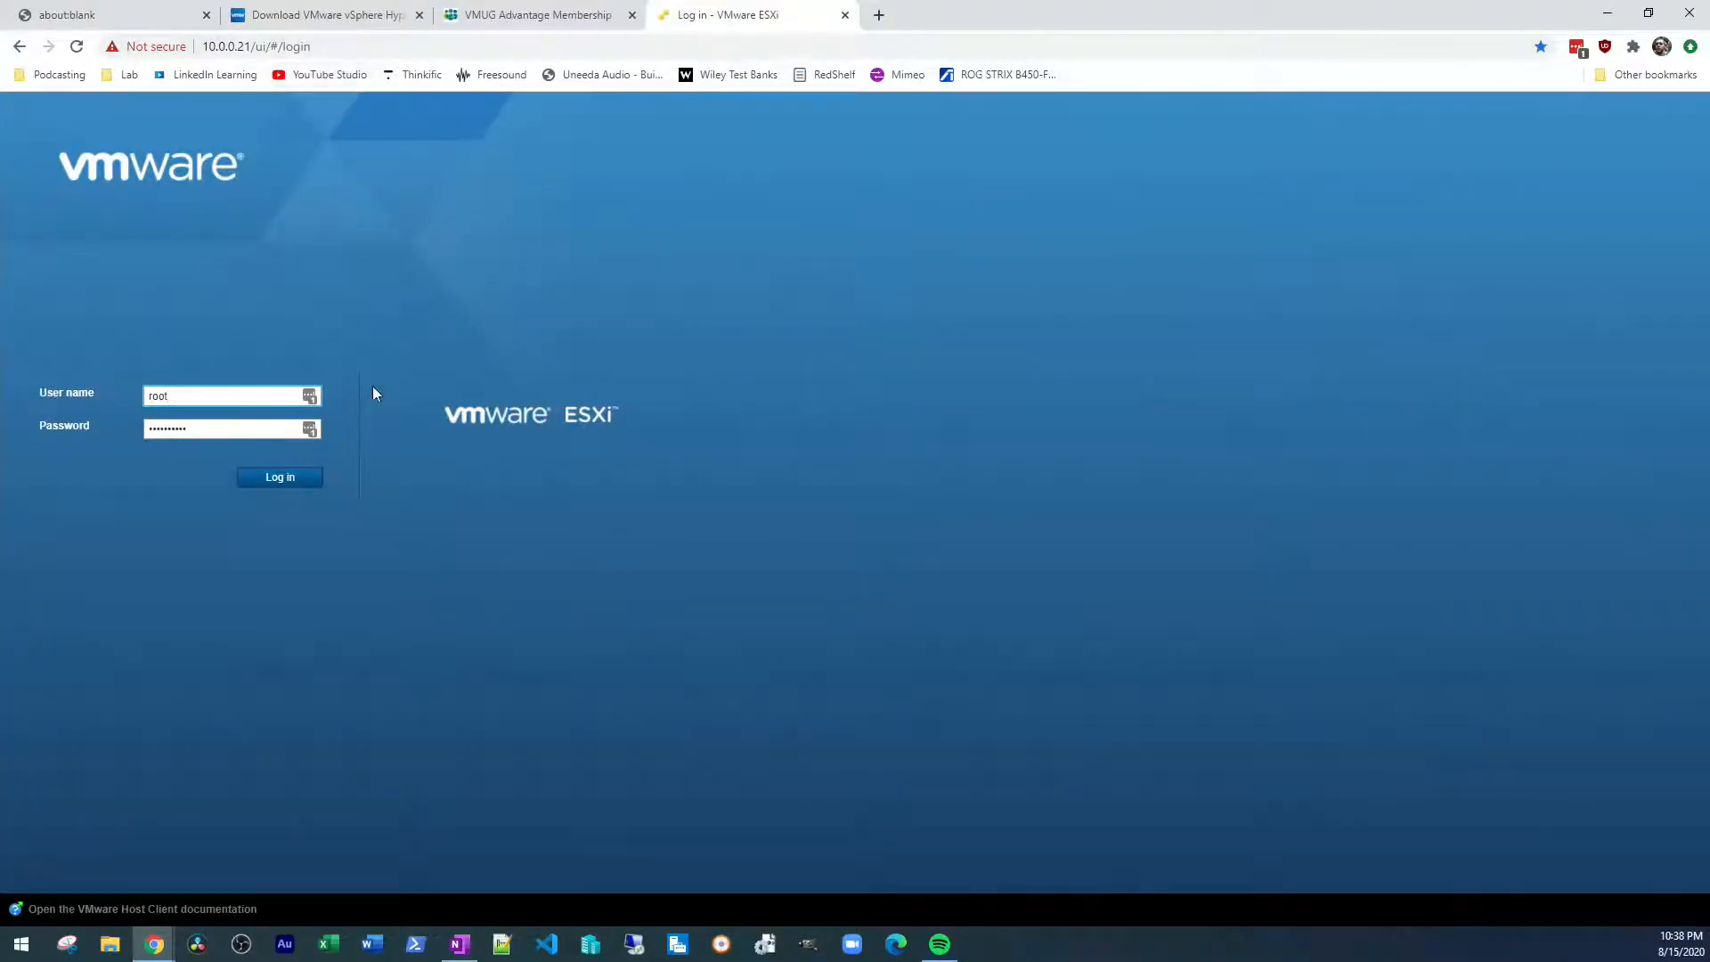
{"action": "left_click", "coordinate": [295, 481]}
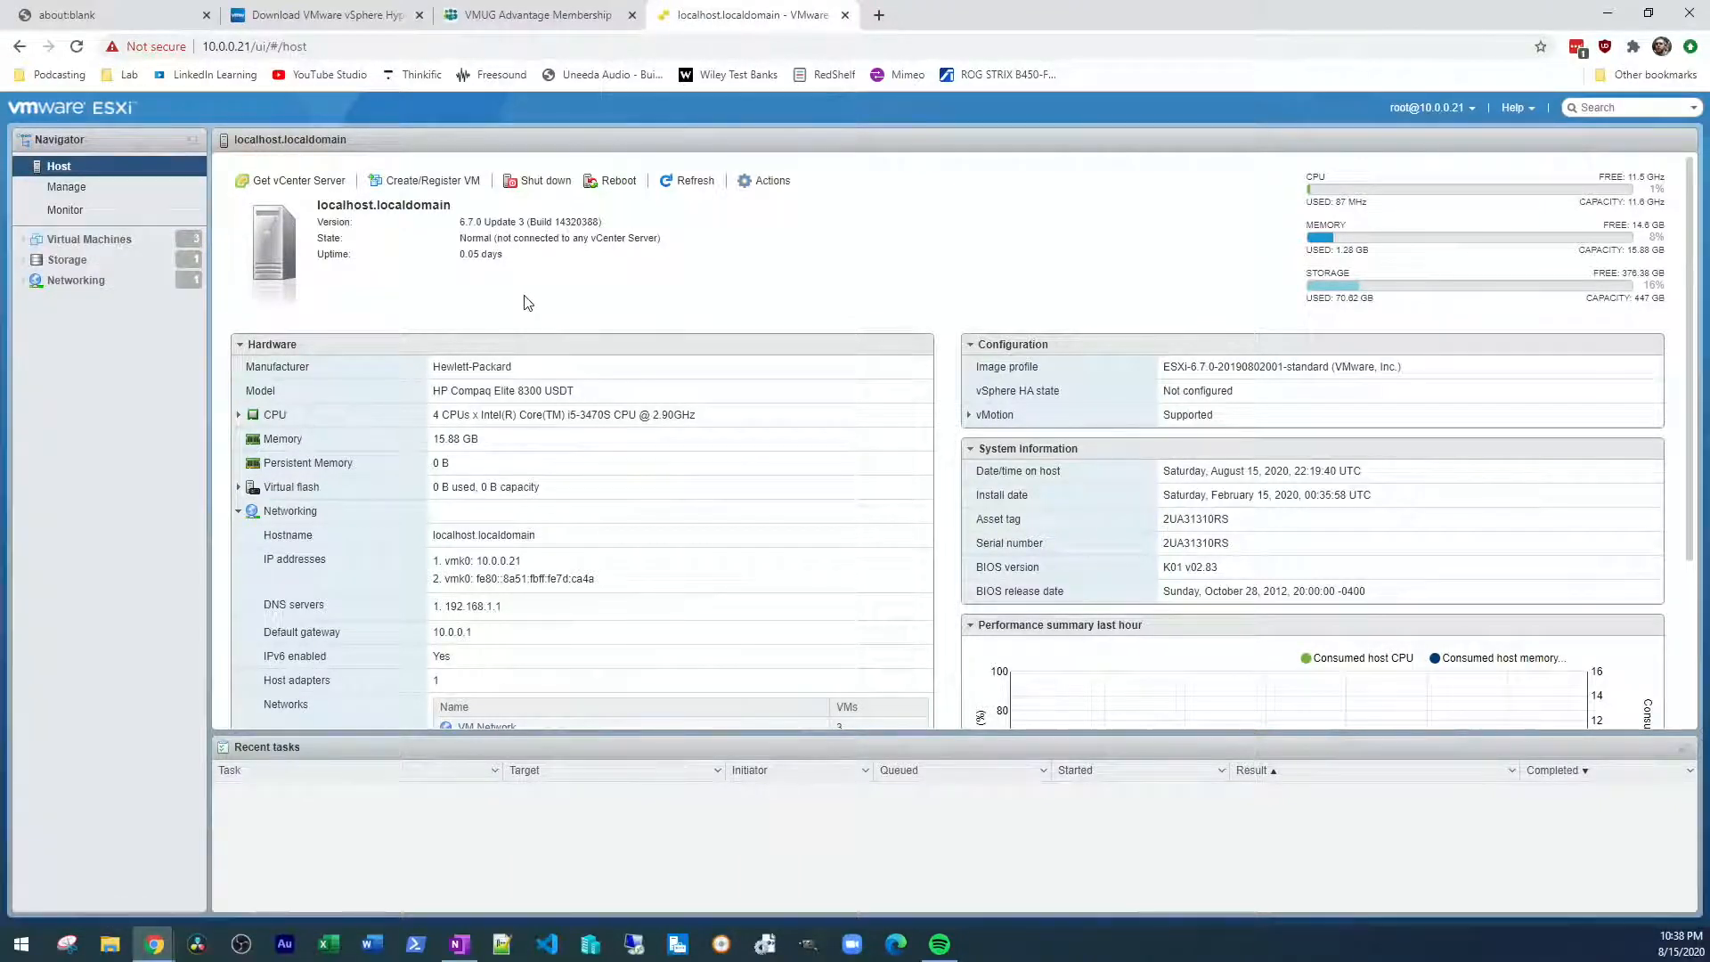
Strip the path after 10.0.0.21 from the web address and reload the ESXi host client
{"action": "left_click", "coordinate": [348, 45]}
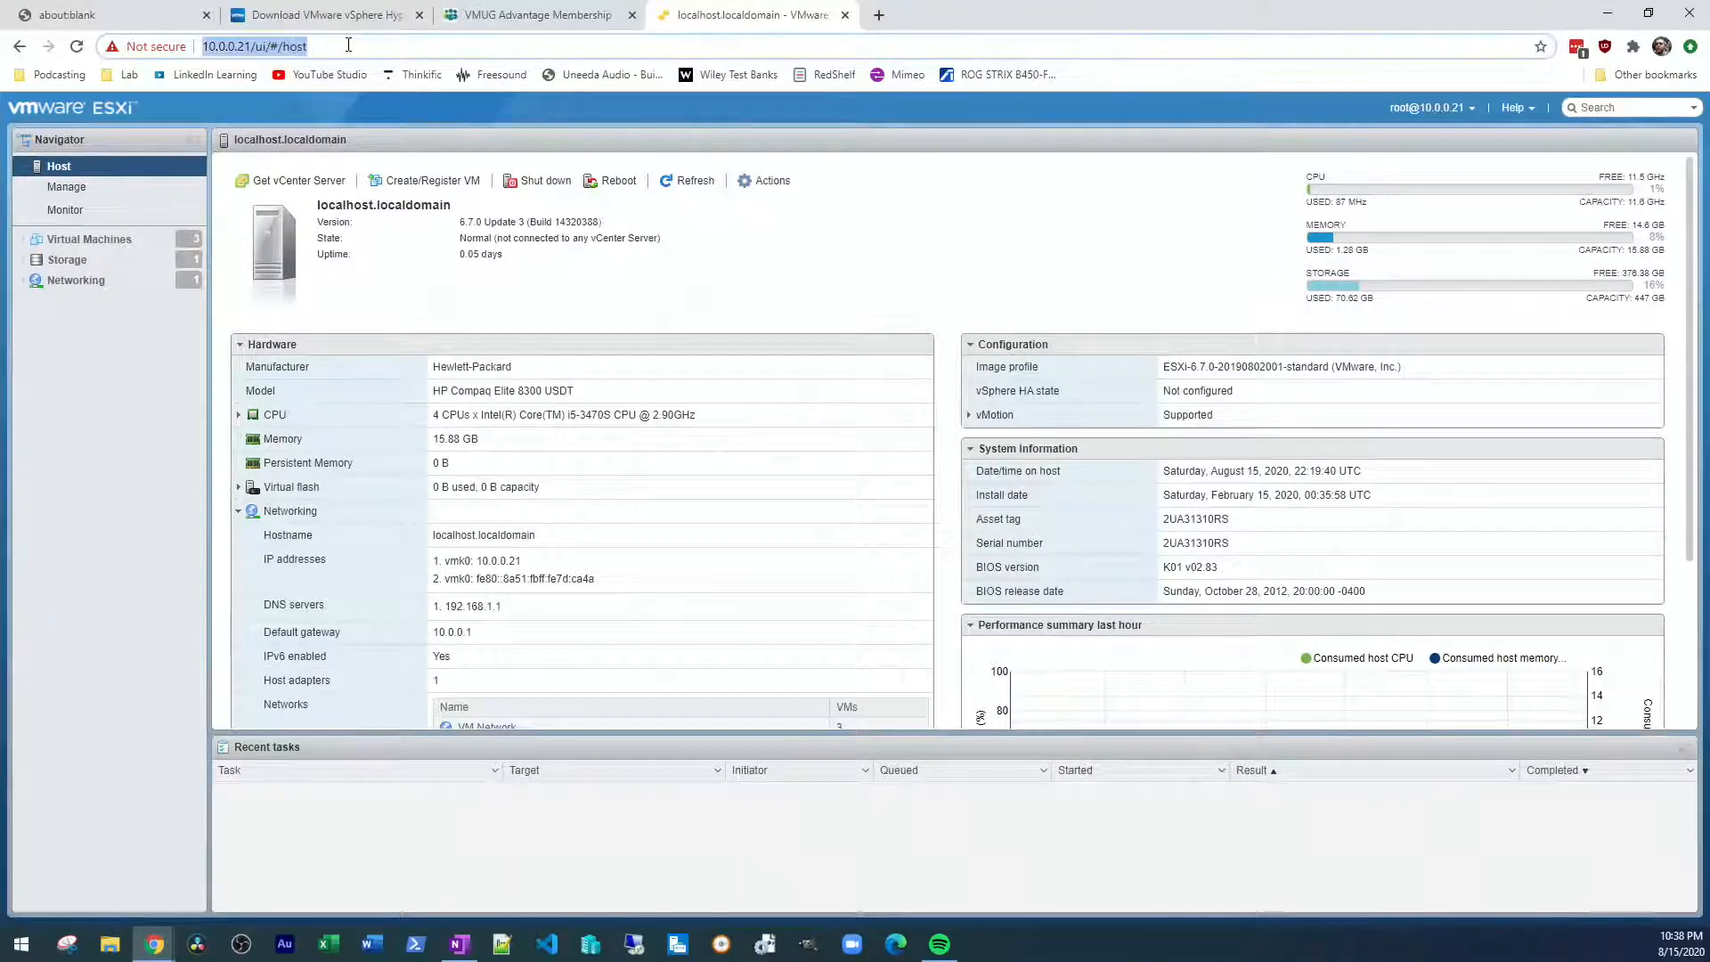
{"action": "left_click", "coordinate": [257, 47]}
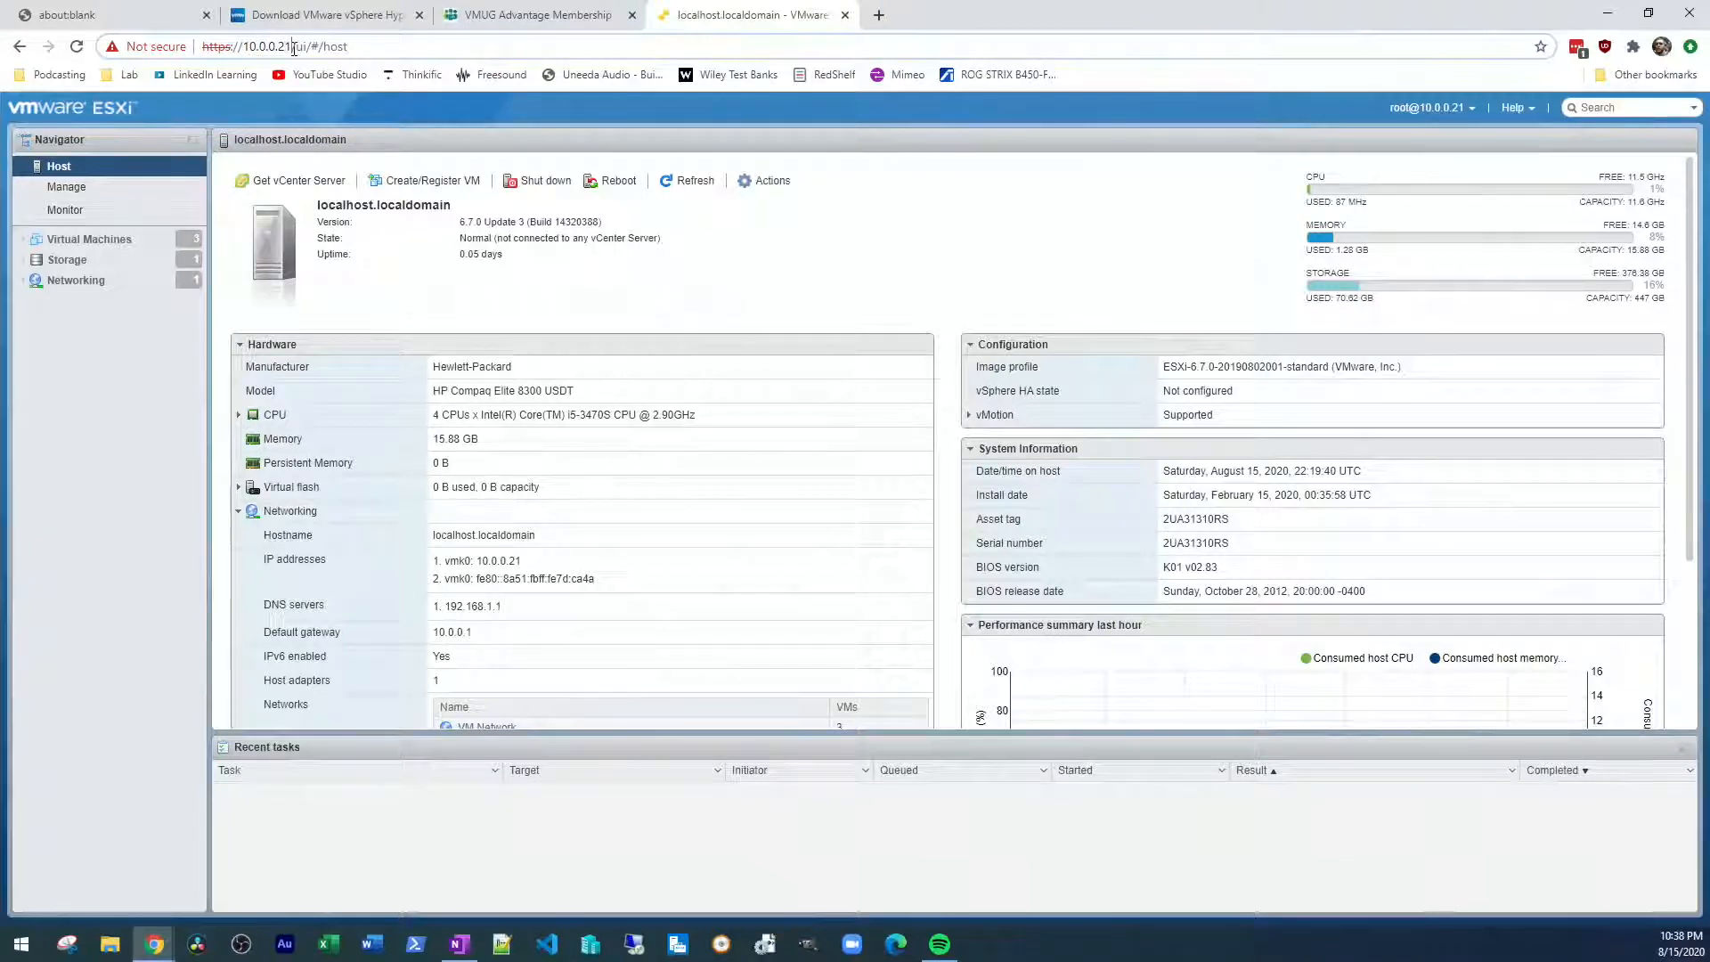
{"action": "left_click_drag", "start_coordinate": [293, 47], "coordinate": [393, 45]}
{"action": "key", "text": "BackSpace"}
{"action": "key", "text": "Return"}
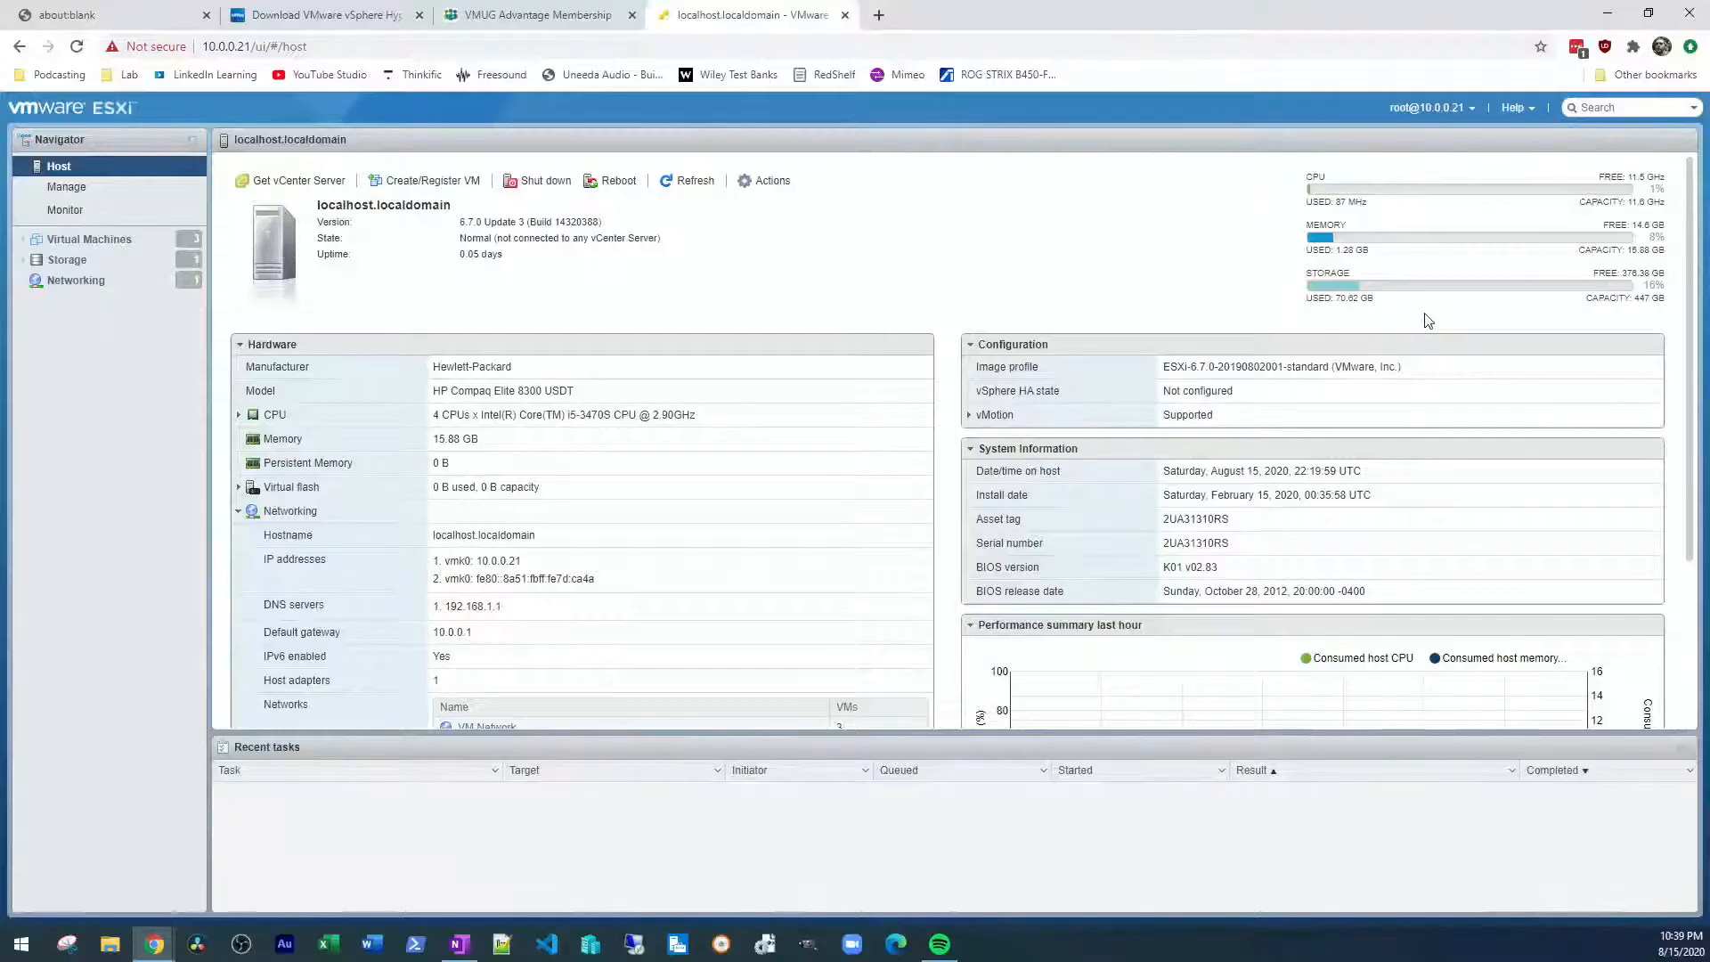
Examine the host's memory amount and expand the CPU details in the Hardware section
{"action": "left_click_drag", "start_coordinate": [480, 441], "coordinate": [431, 440]}
{"action": "left_click", "coordinate": [483, 448]}
{"action": "left_click", "coordinate": [245, 419]}
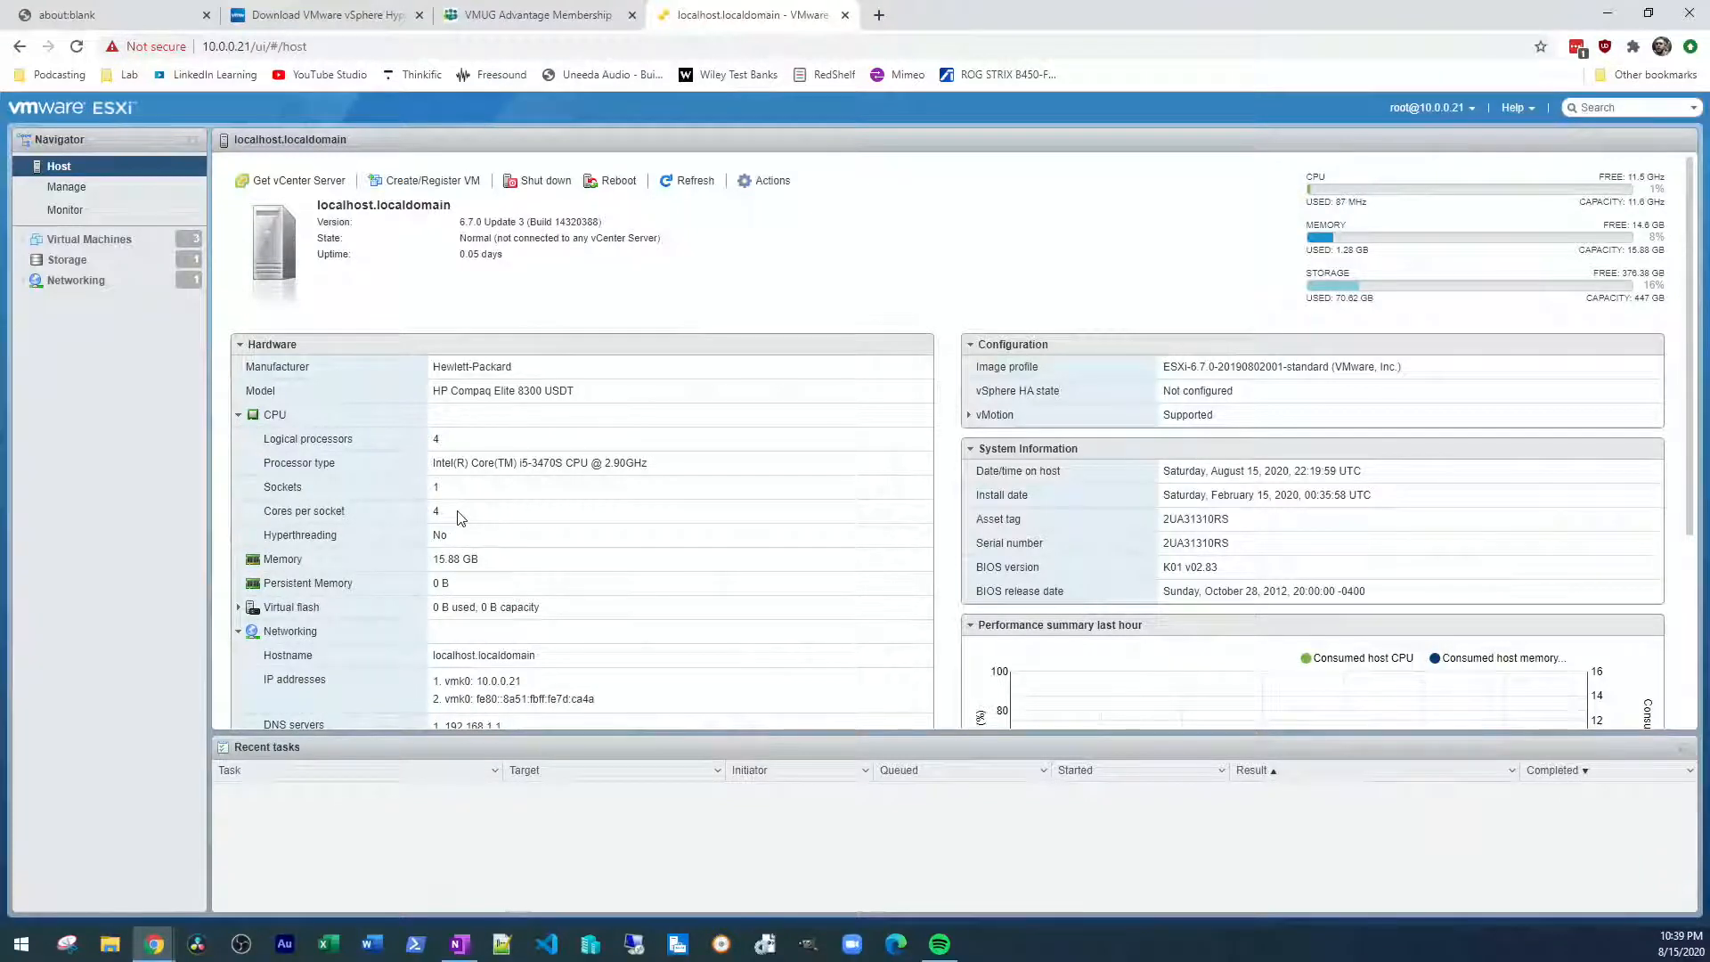
Collapse the host's CPU details, list the host's virtual machines, and view the summary of DC01
{"action": "left_click", "coordinate": [237, 417]}
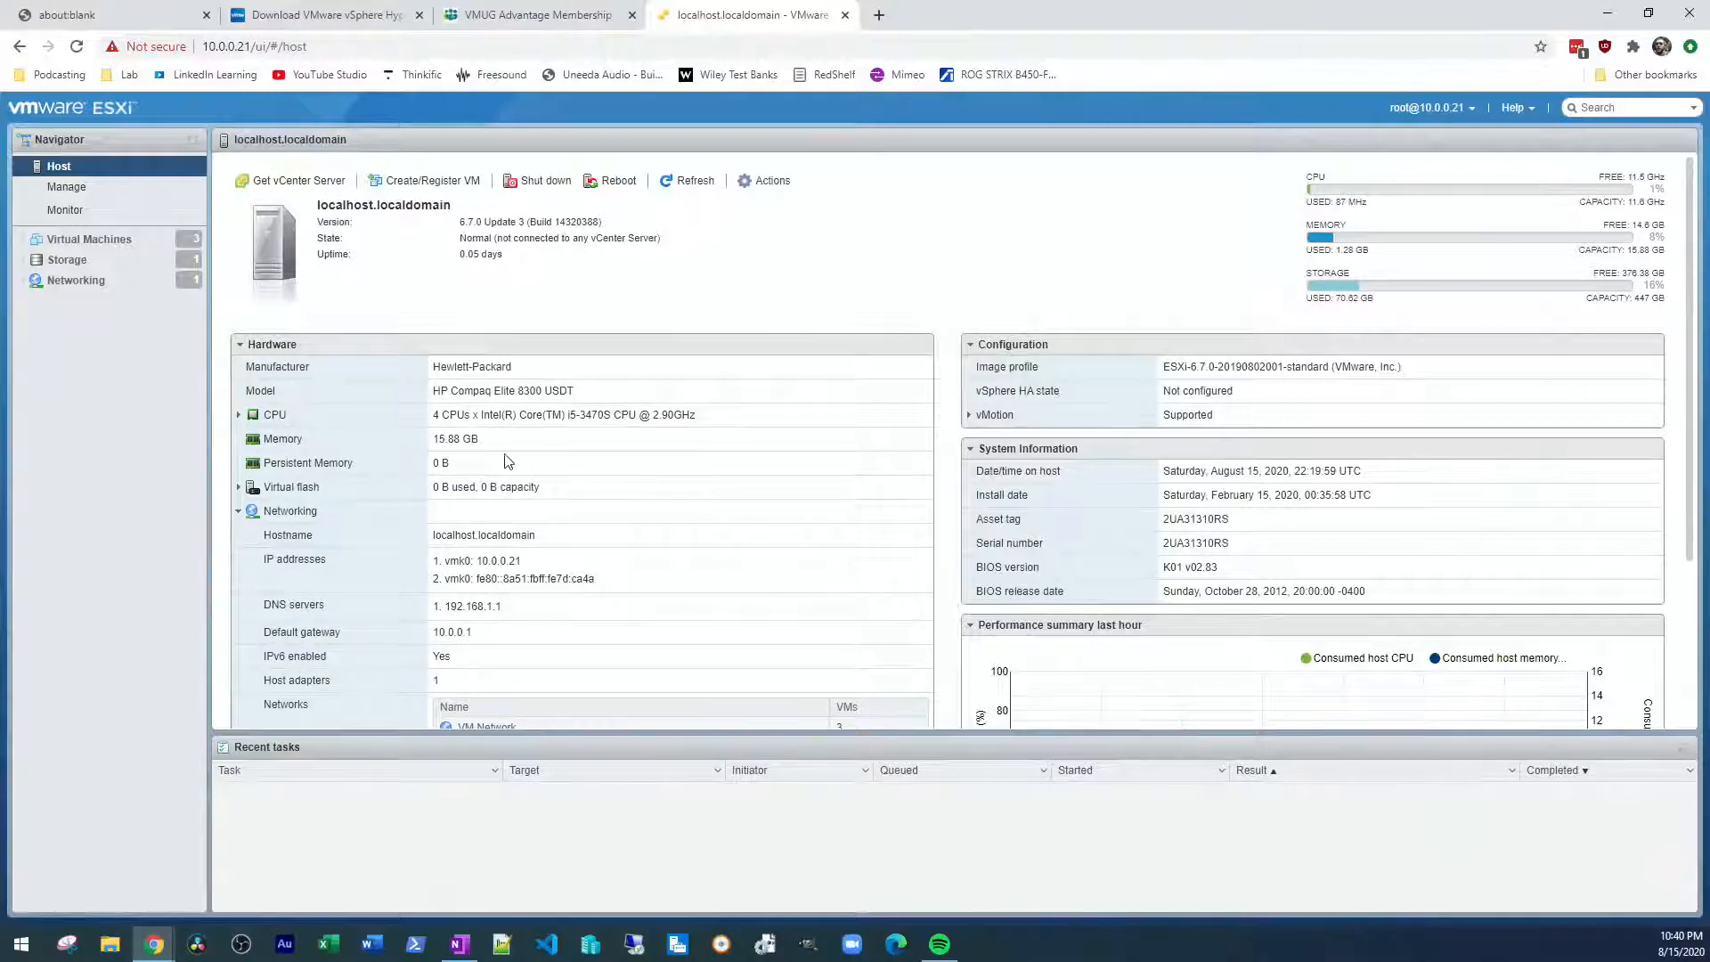
{"action": "scroll", "coordinate": [507, 461], "scroll_direction": "down", "scroll_amount": 3}
{"action": "scroll", "coordinate": [512, 494], "scroll_direction": "up", "scroll_amount": 3}
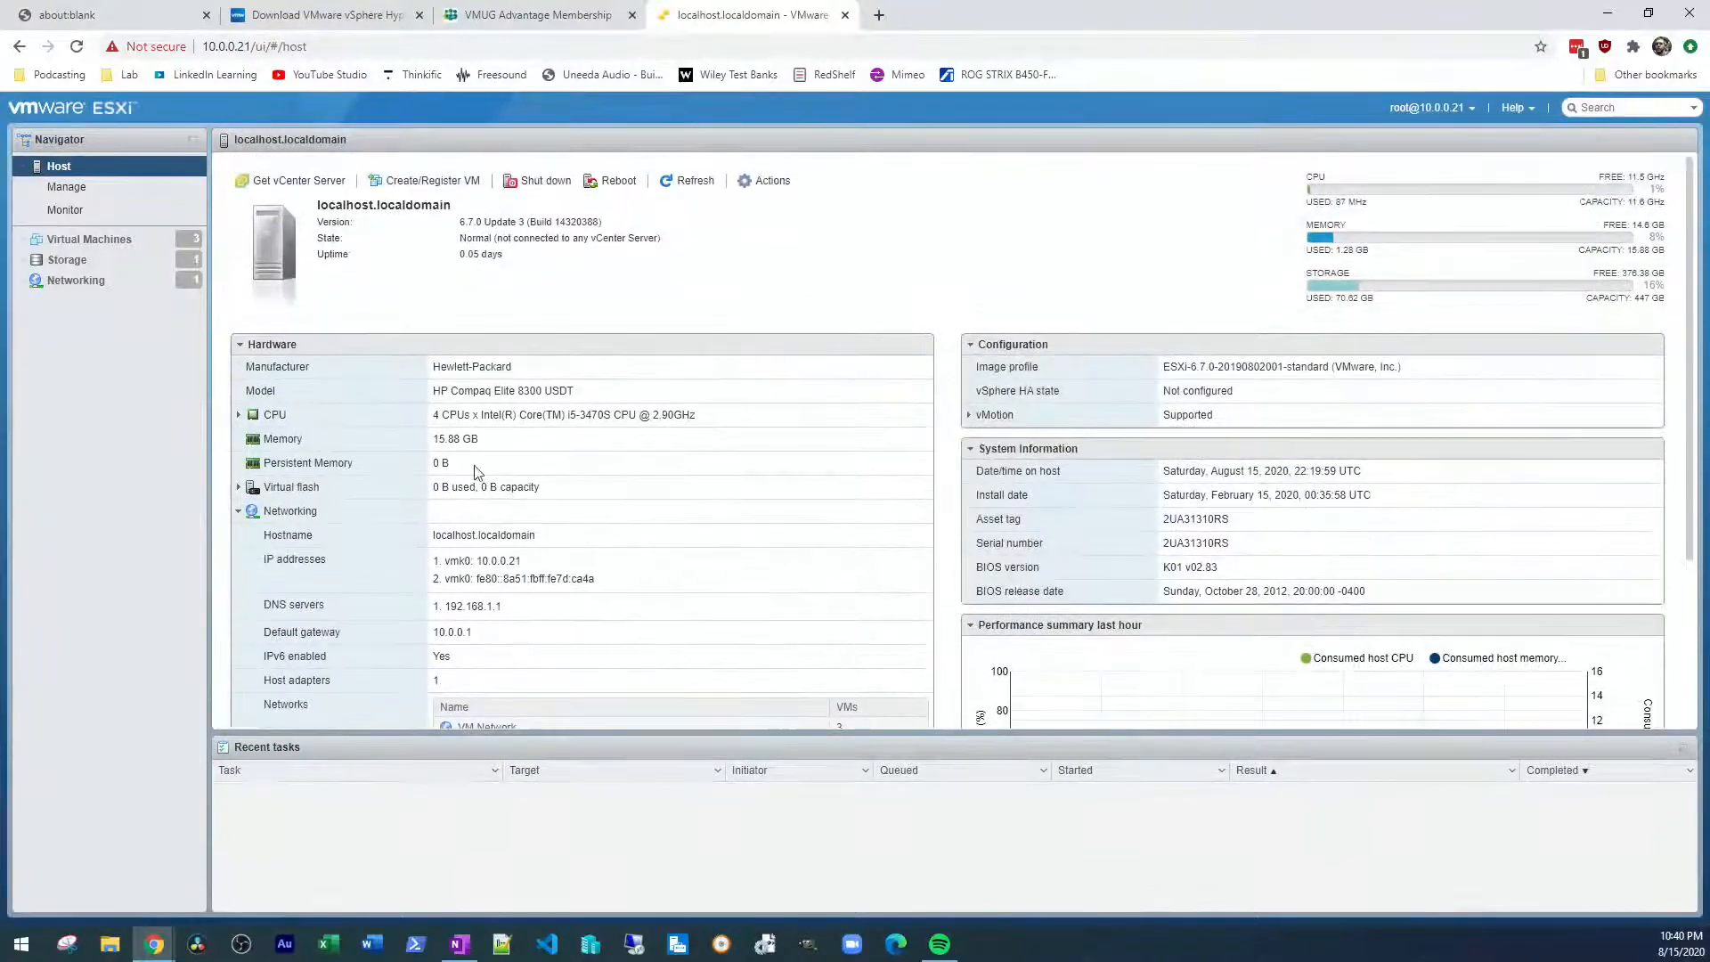
{"action": "left_click", "coordinate": [37, 242]}
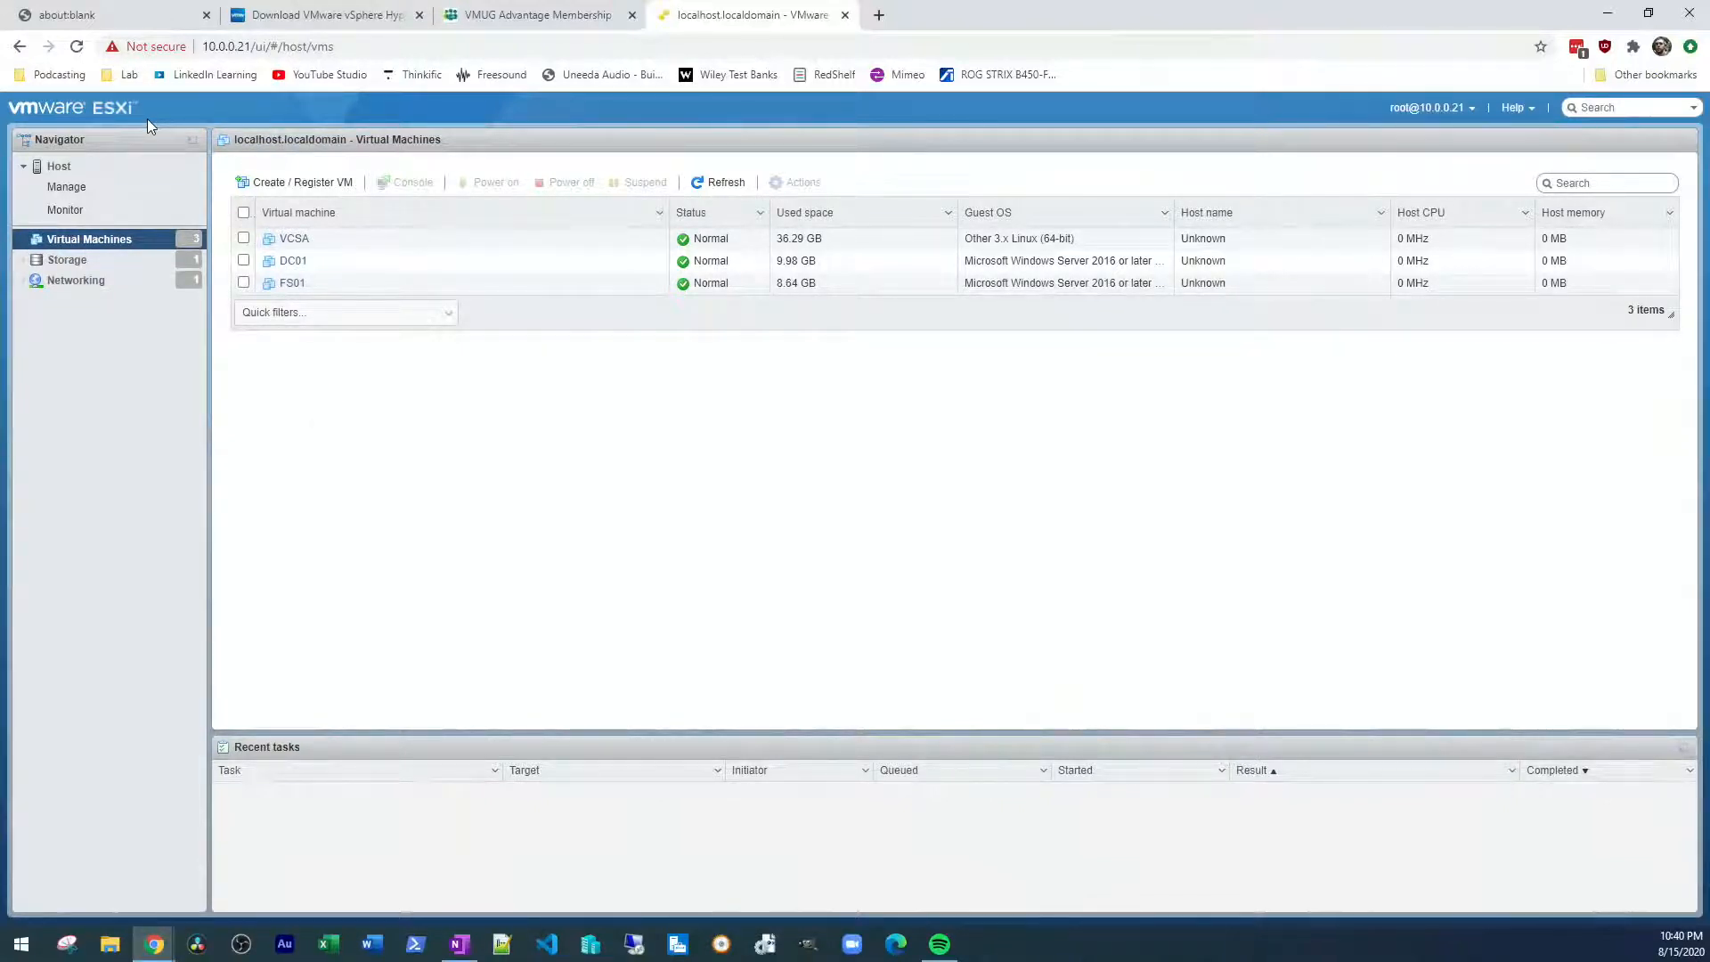
{"action": "left_click", "coordinate": [347, 264]}
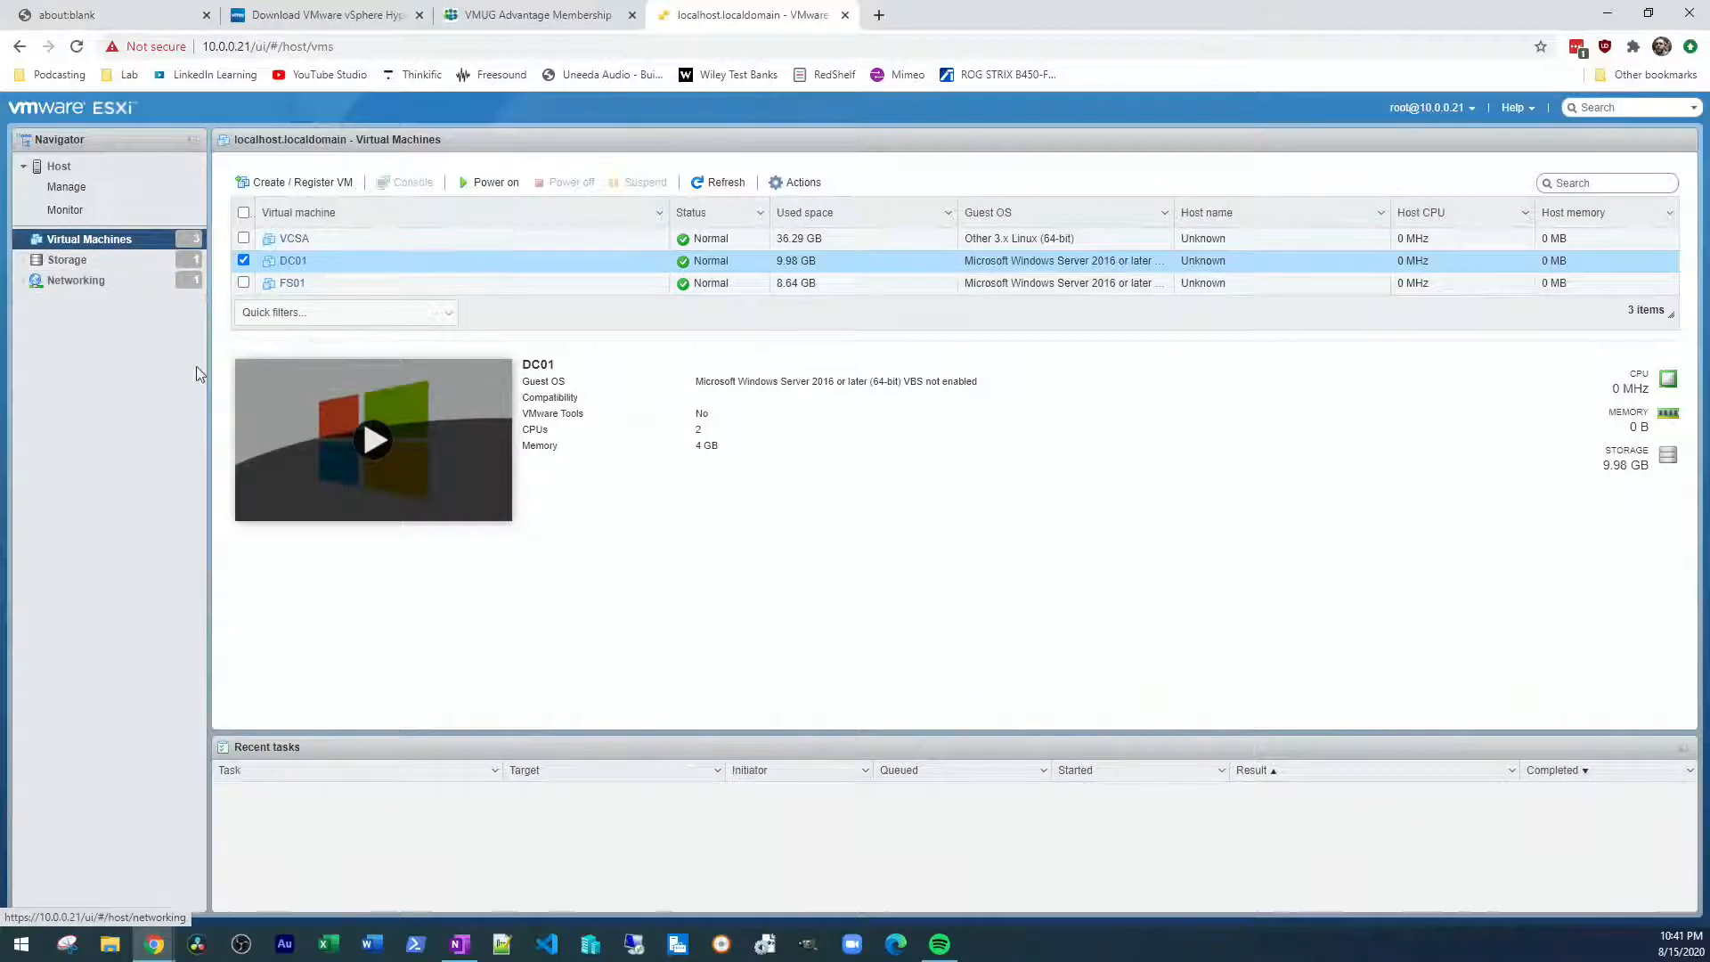
Start creating a new virtual machine and name it Test01
{"action": "right_click", "coordinate": [104, 240]}
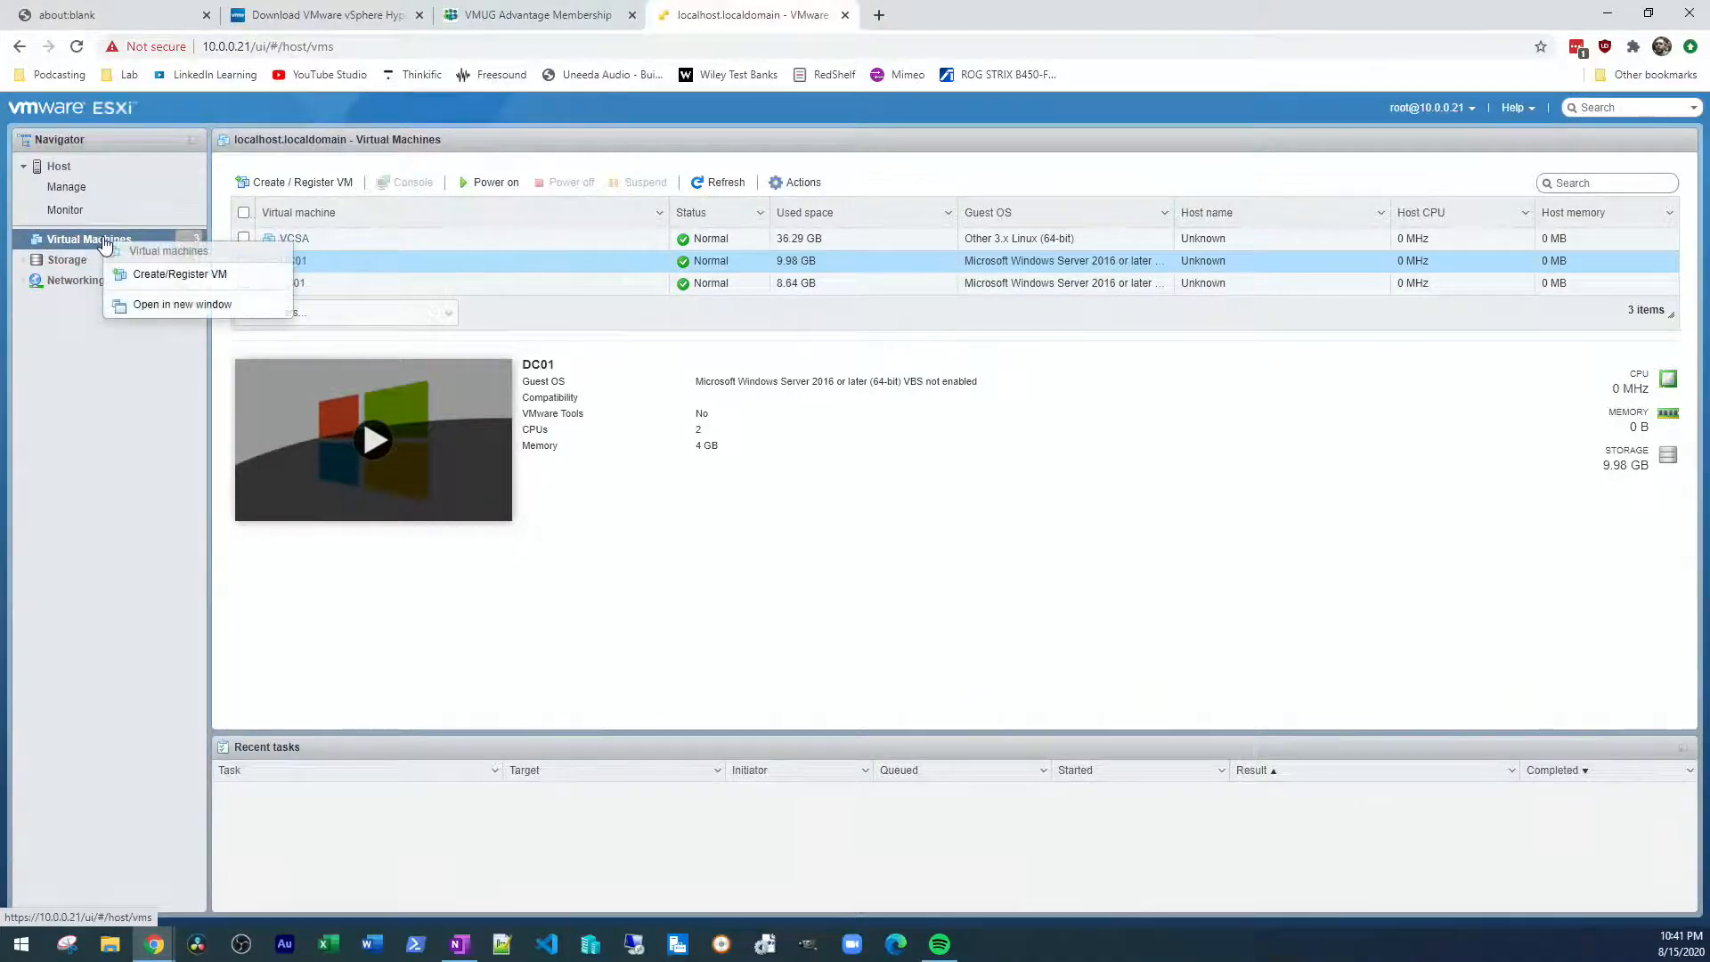
{"action": "left_click", "coordinate": [169, 276]}
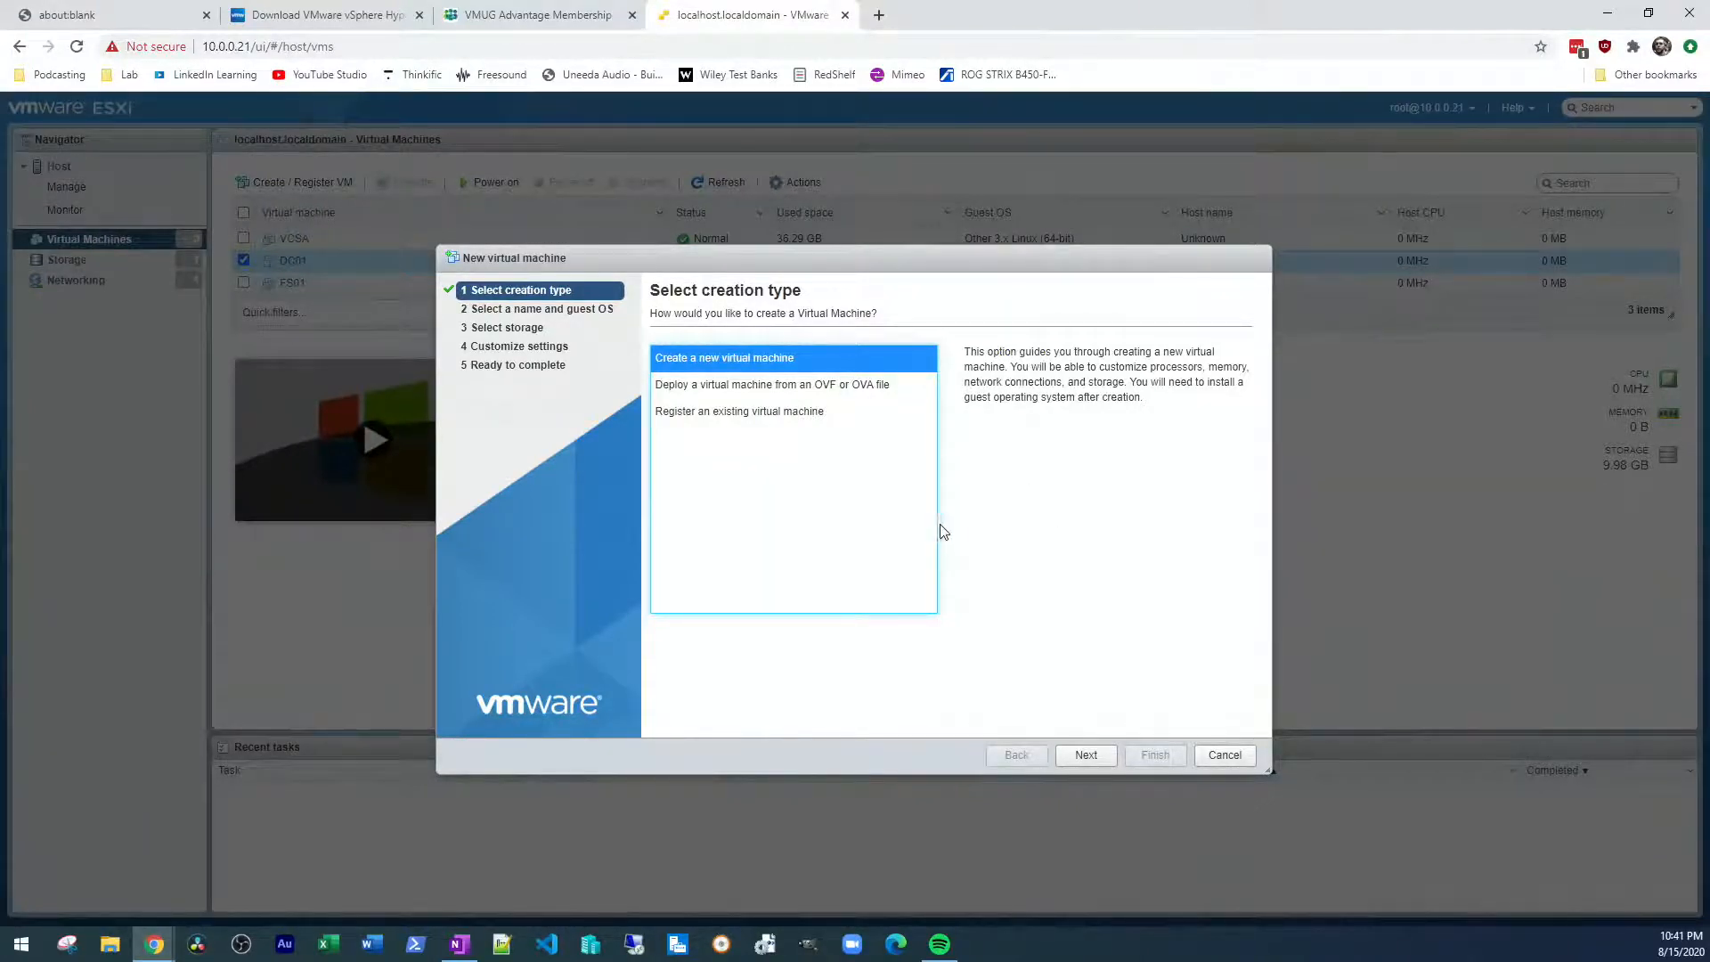
{"action": "left_click", "coordinate": [1086, 755]}
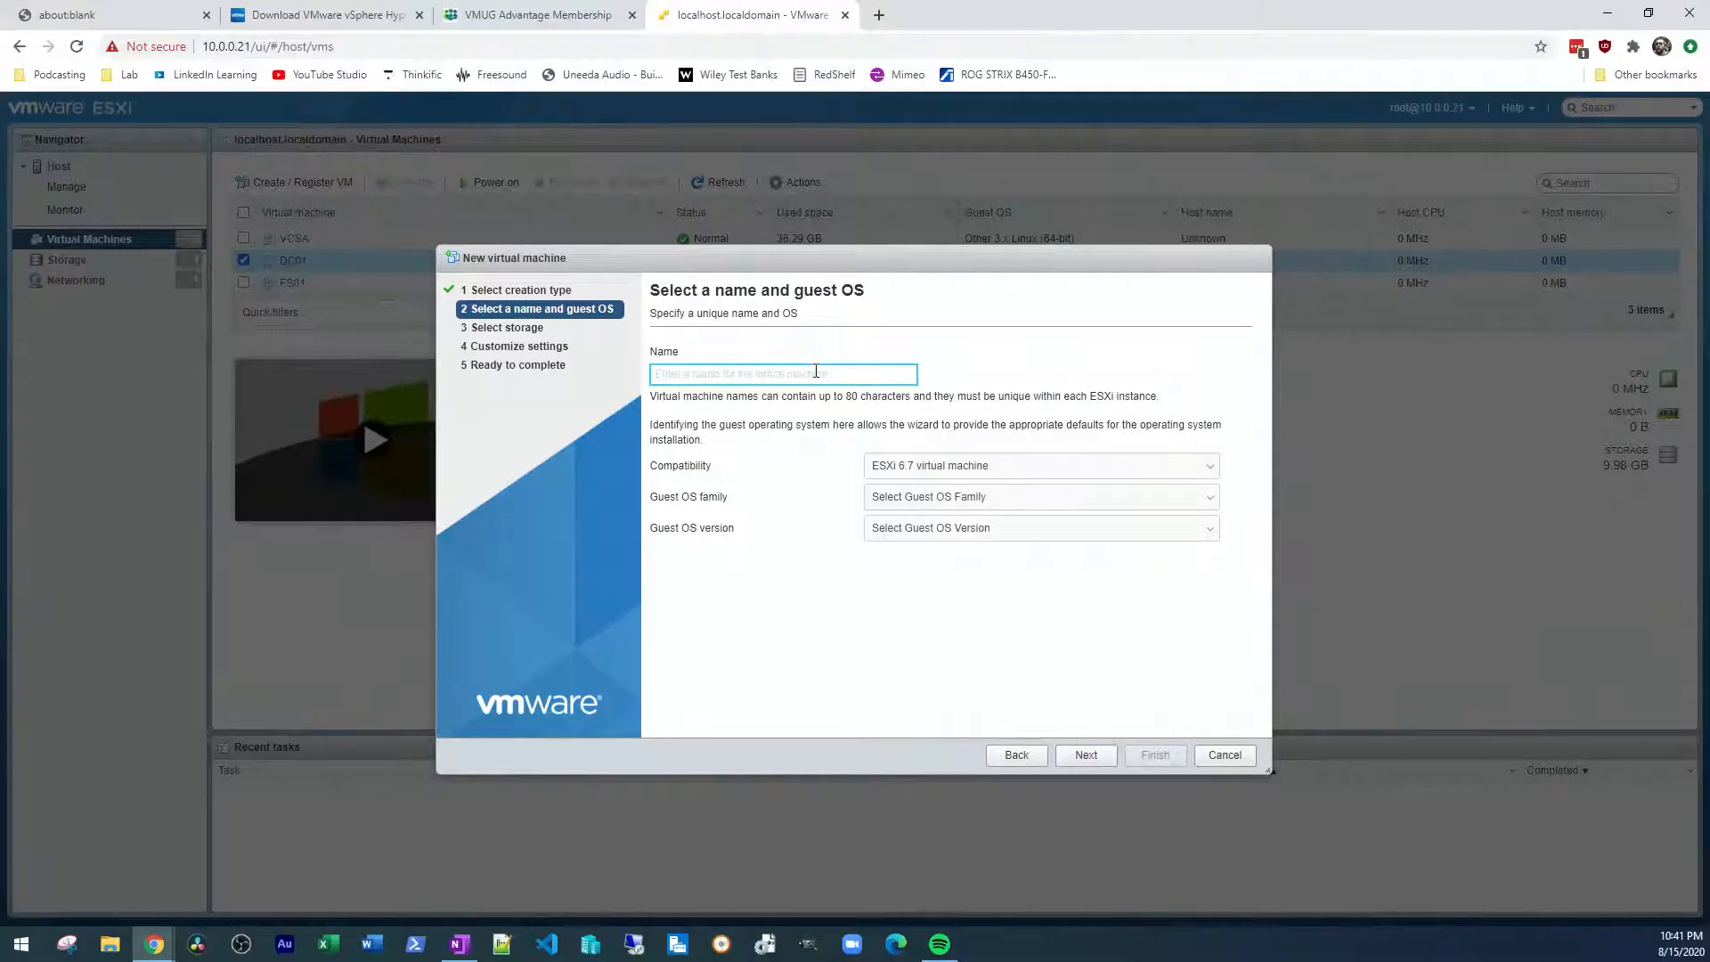
{"action": "type", "text": "Test01"}
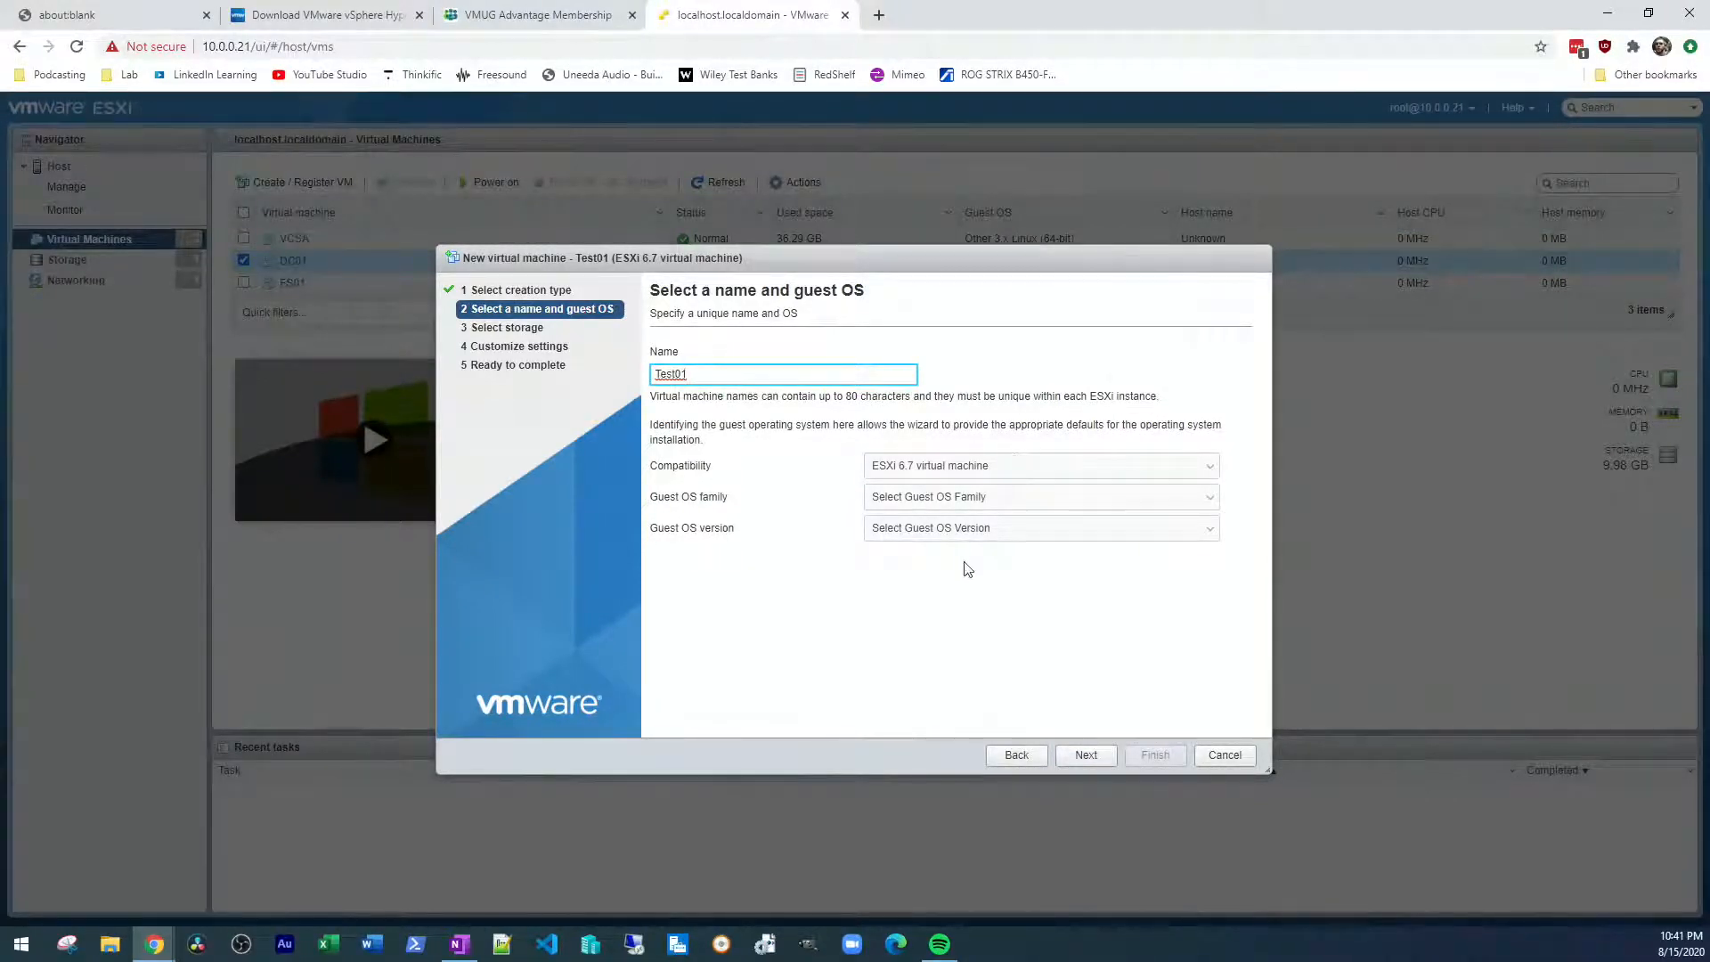
Set the guest OS to Windows, Microsoft Windows 10 (64-bit), and accept Datastore01 as the storage for Test01
{"action": "left_click", "coordinate": [975, 501]}
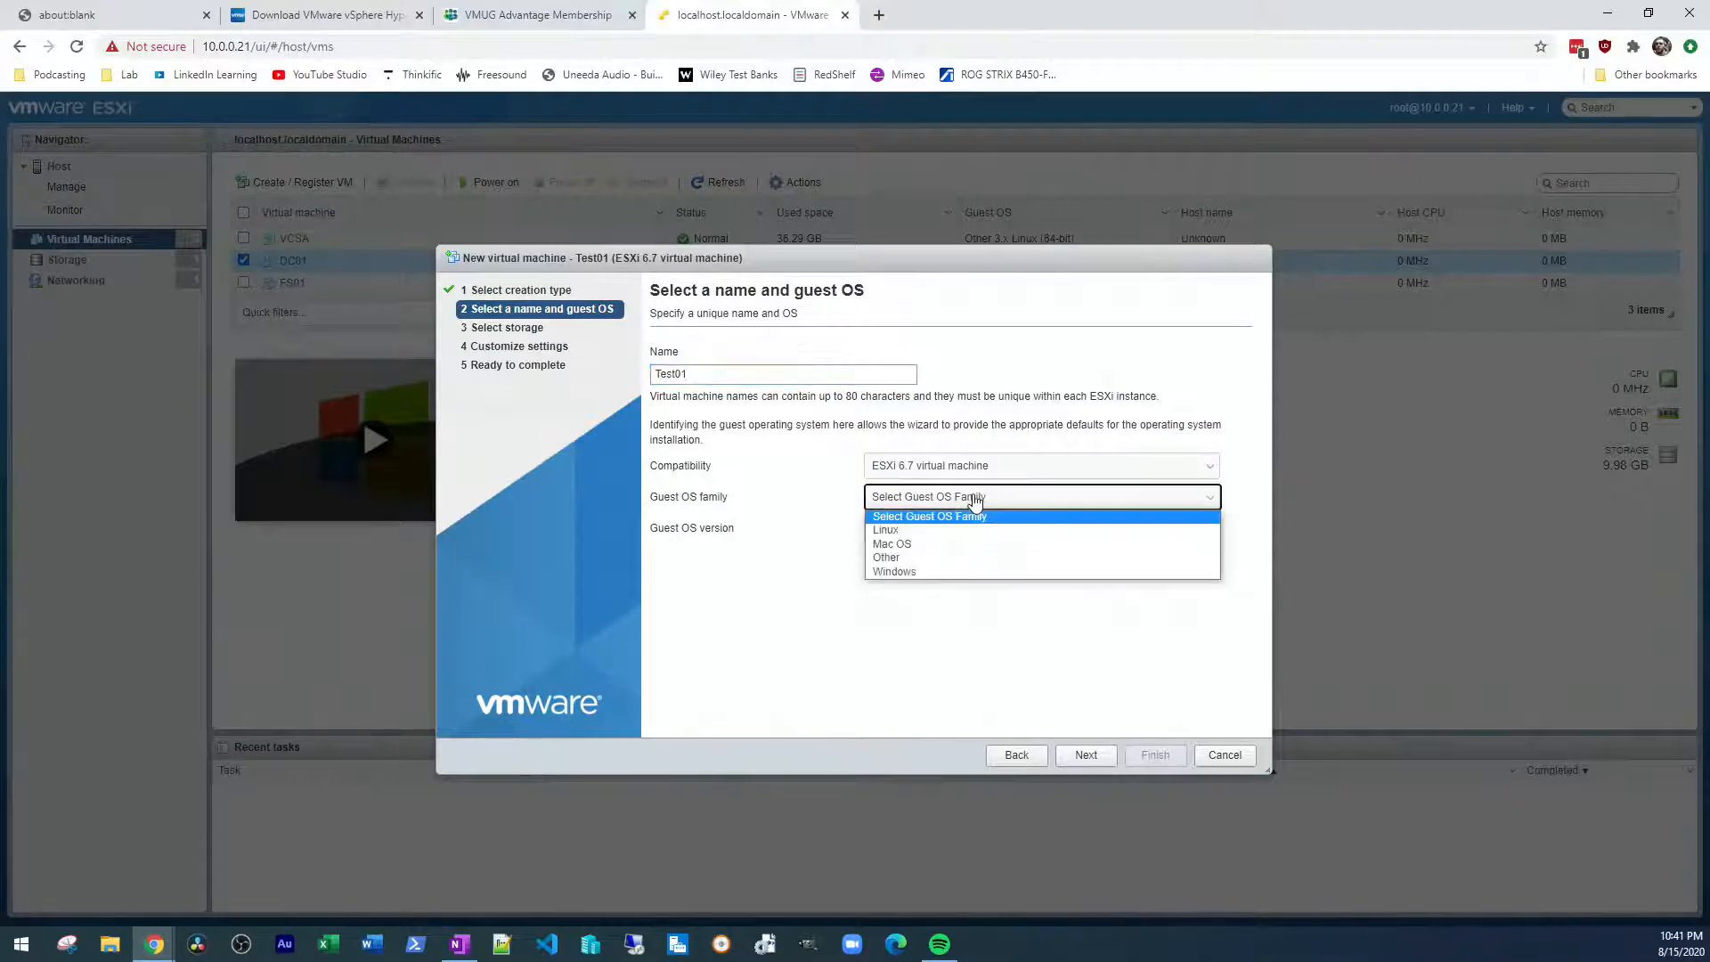
{"action": "left_click", "coordinate": [942, 572]}
{"action": "left_click", "coordinate": [942, 529]}
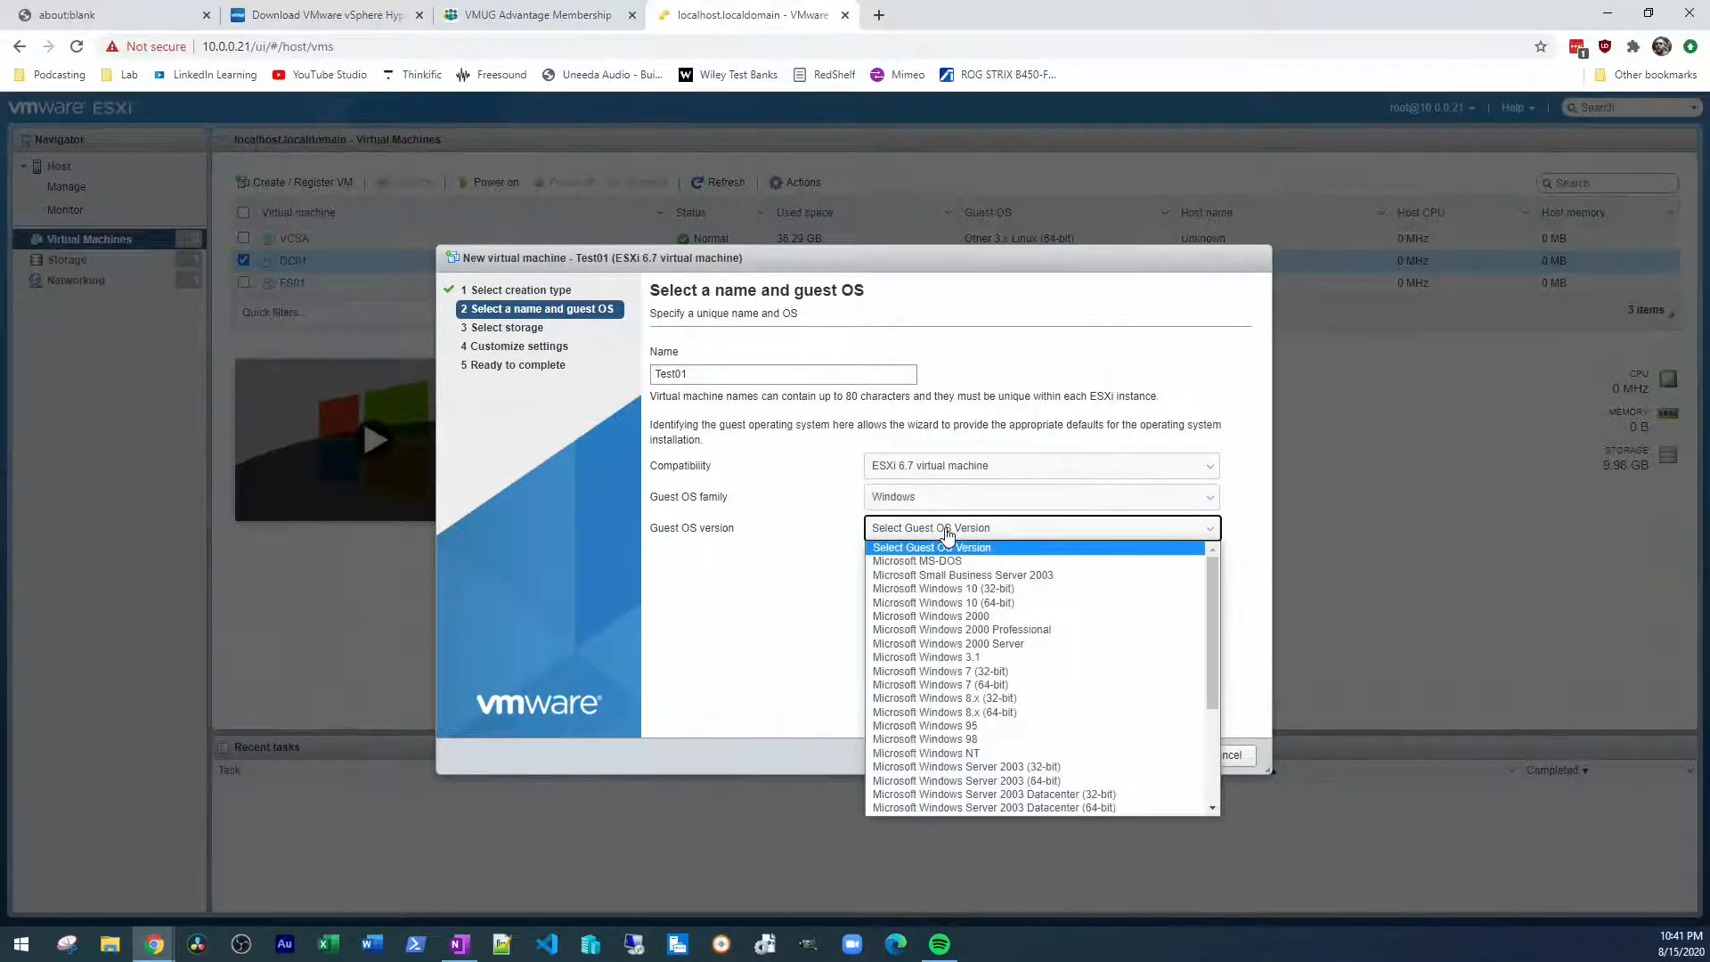
{"action": "left_click", "coordinate": [1075, 609]}
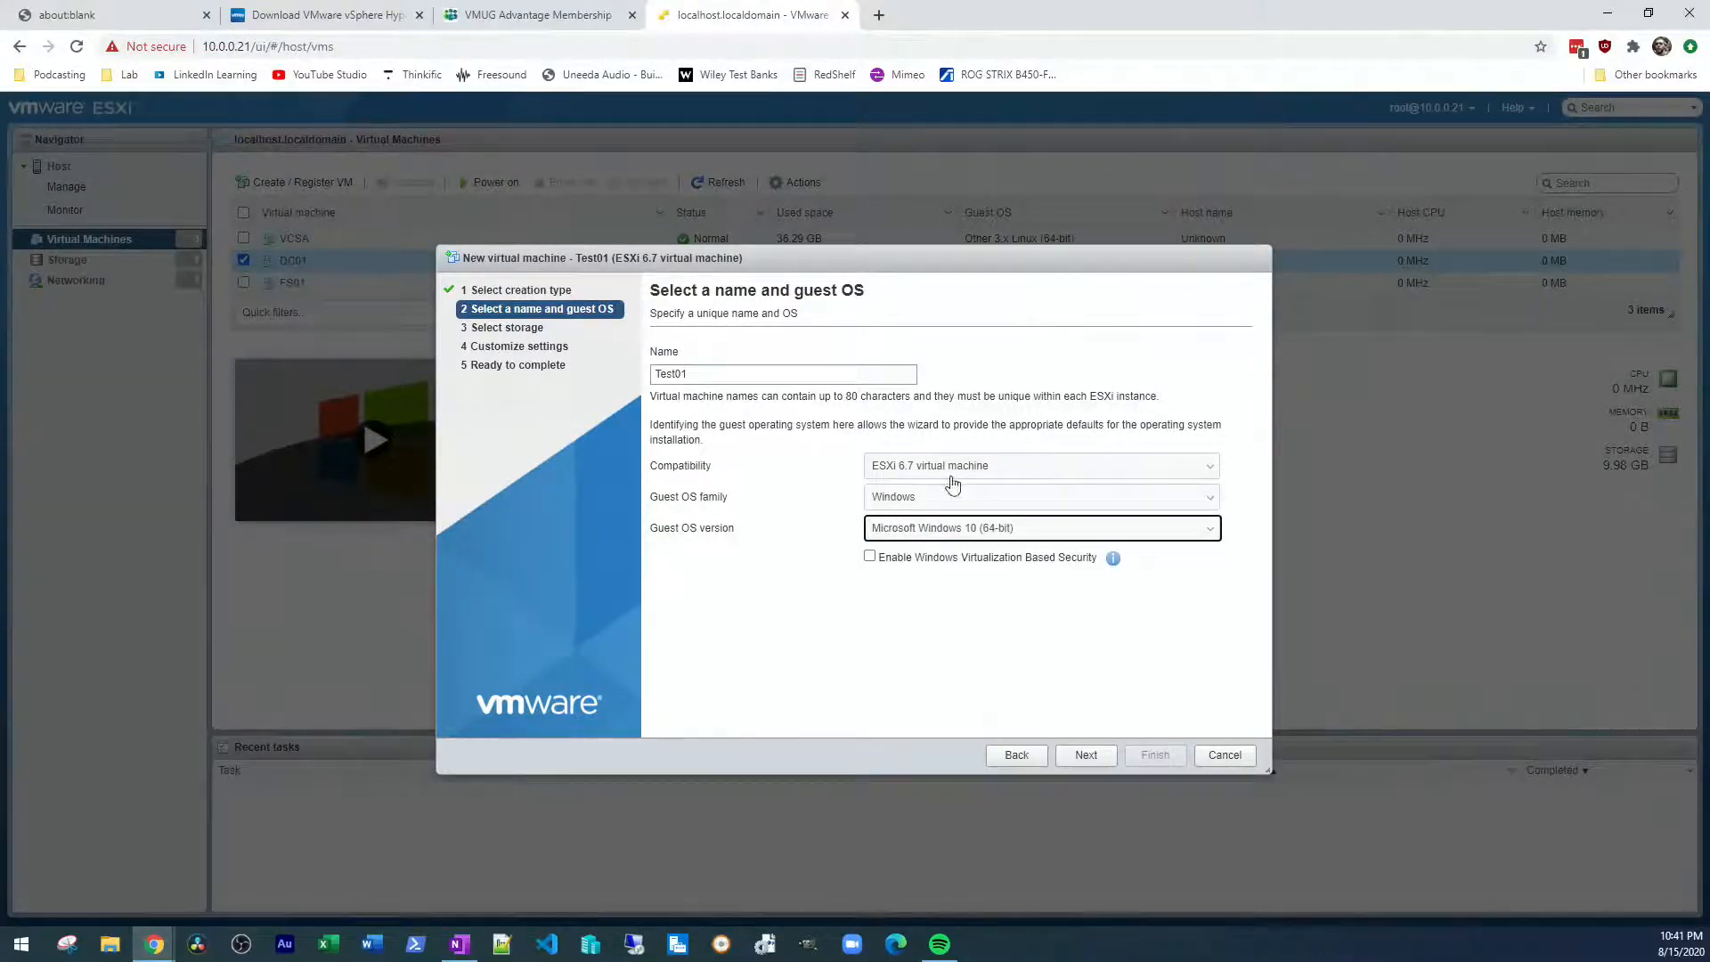
{"action": "left_click", "coordinate": [1096, 764]}
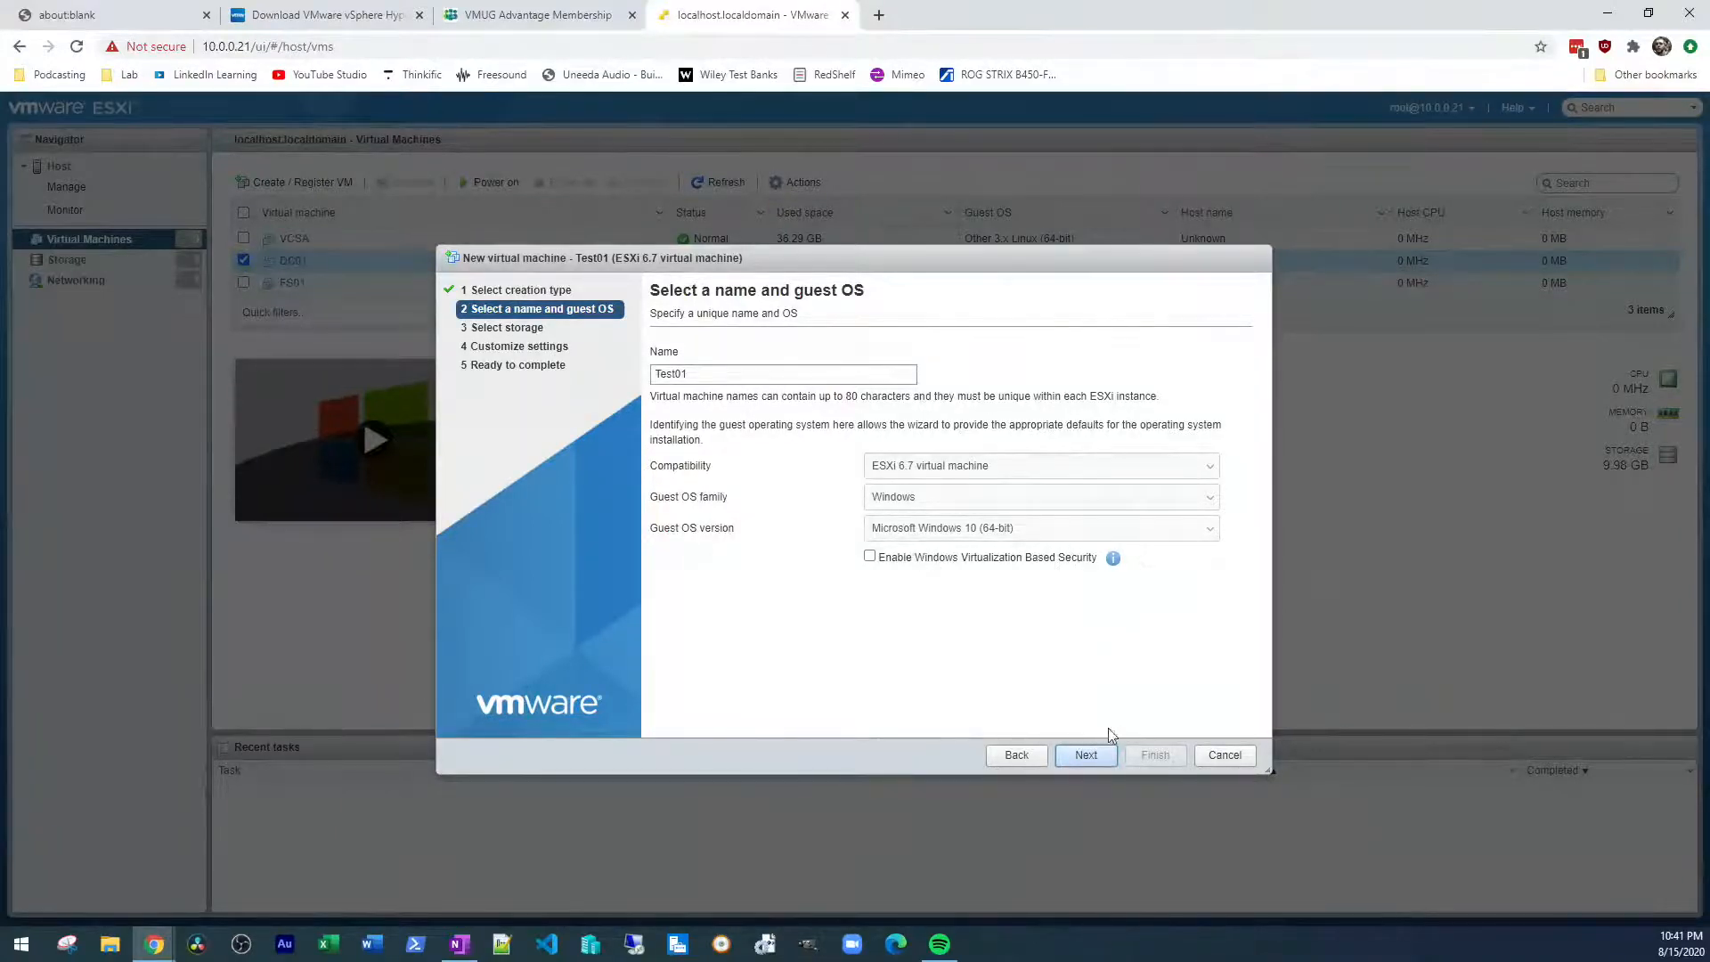
{"action": "left_click", "coordinate": [1086, 755]}
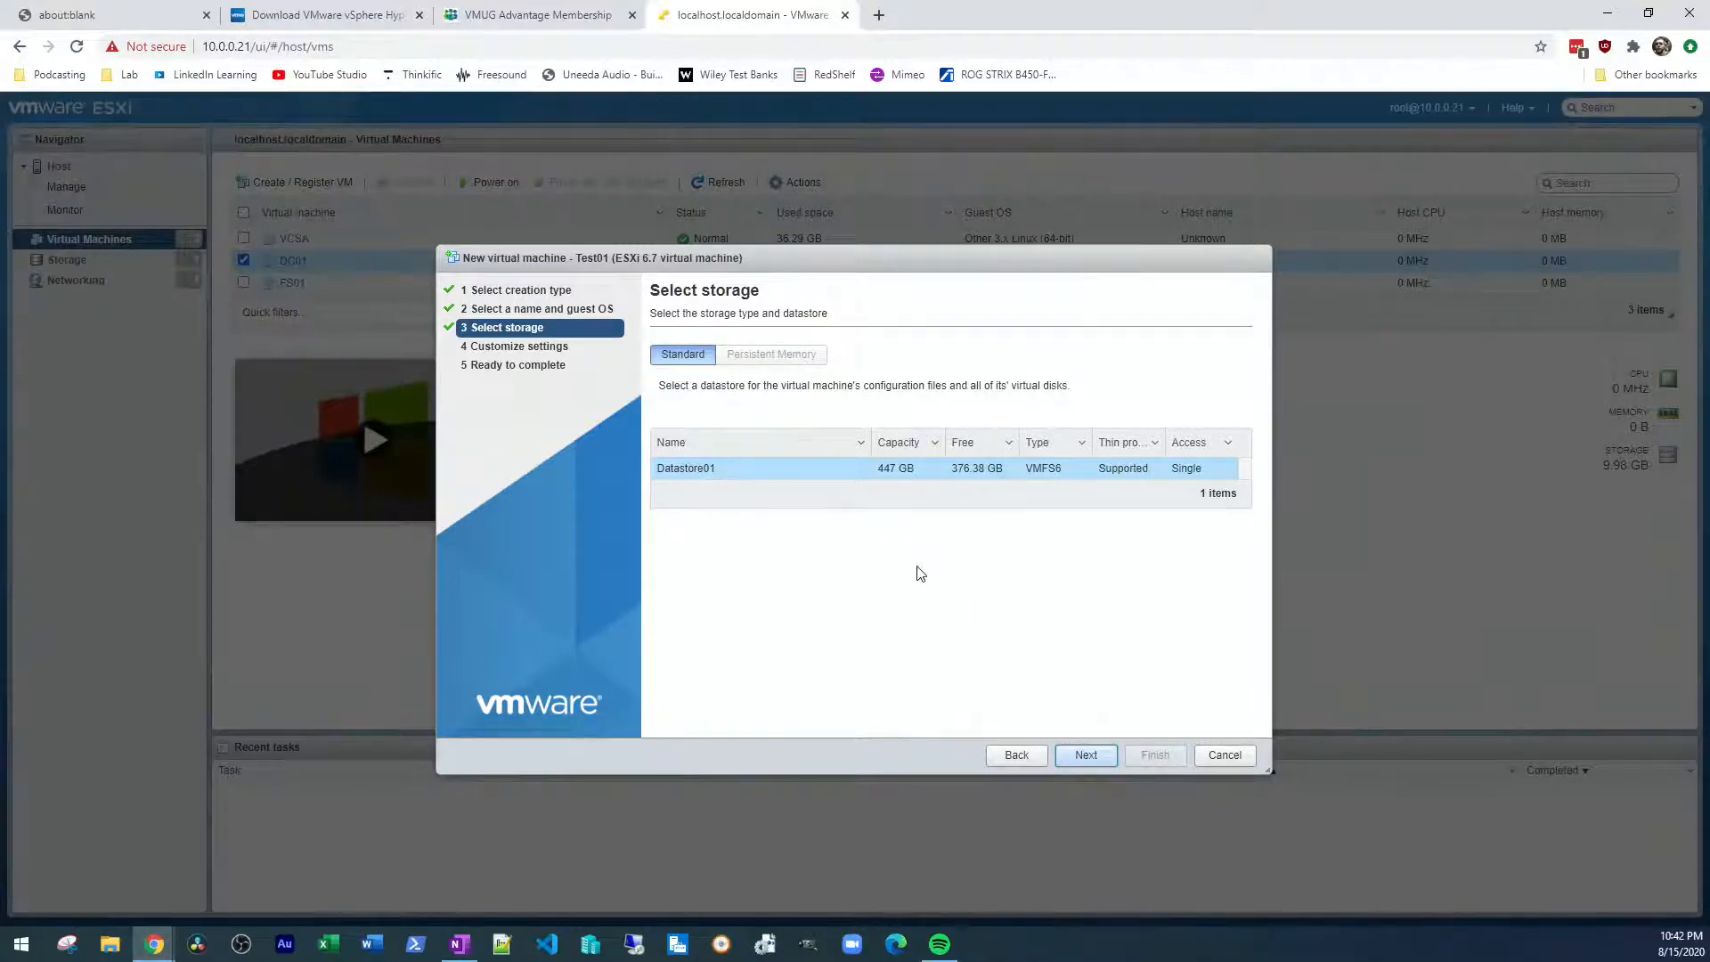
{"action": "left_click", "coordinate": [1087, 755]}
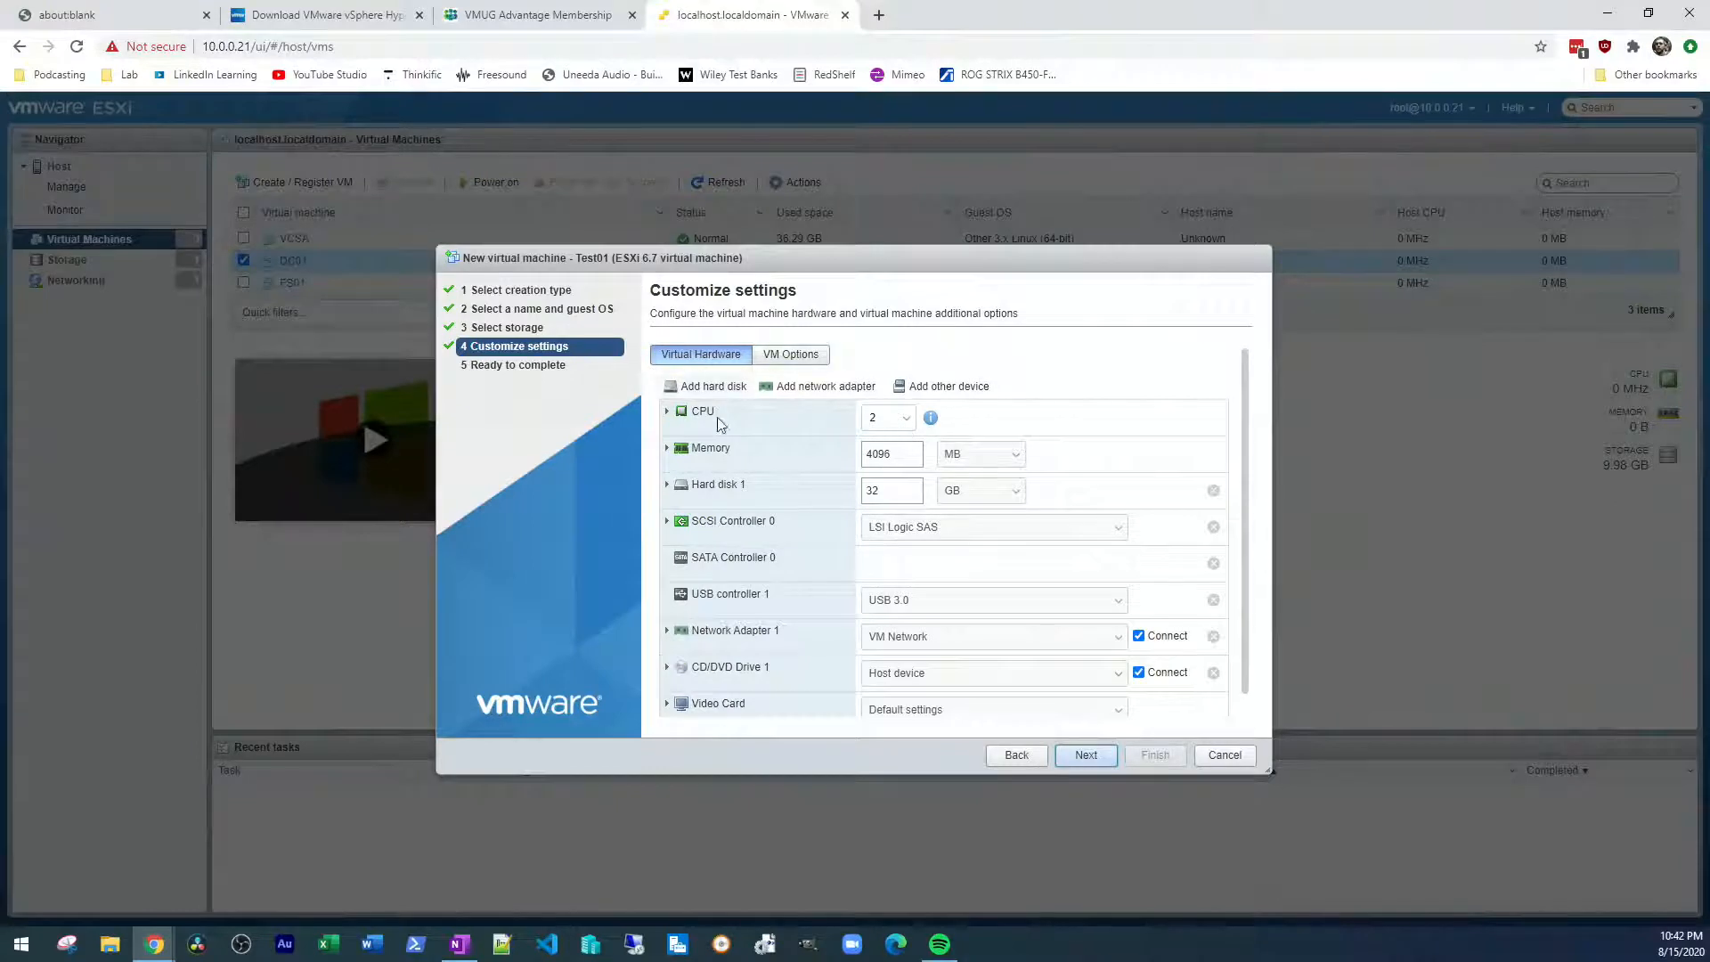
Set Hard disk 1 to 100 GB, keeping it thin provisioned with 2 CPUs, and review the virtual machine's settings summary
{"action": "left_click", "coordinate": [910, 422]}
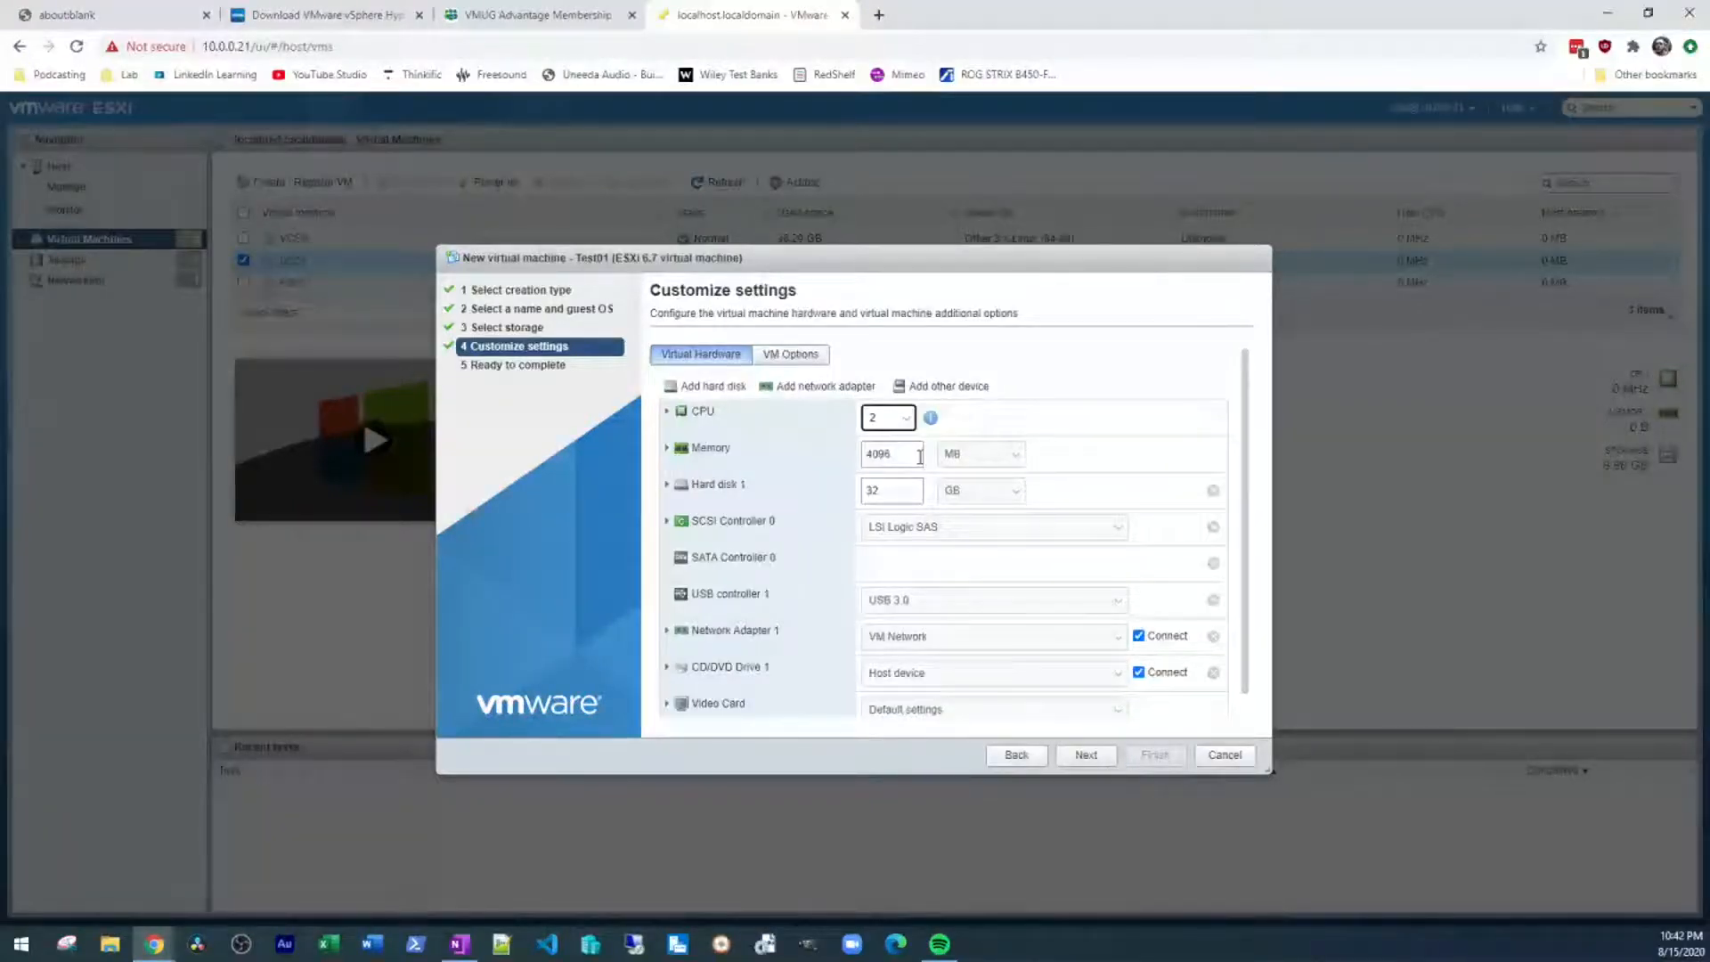
{"action": "left_click", "coordinate": [897, 492]}
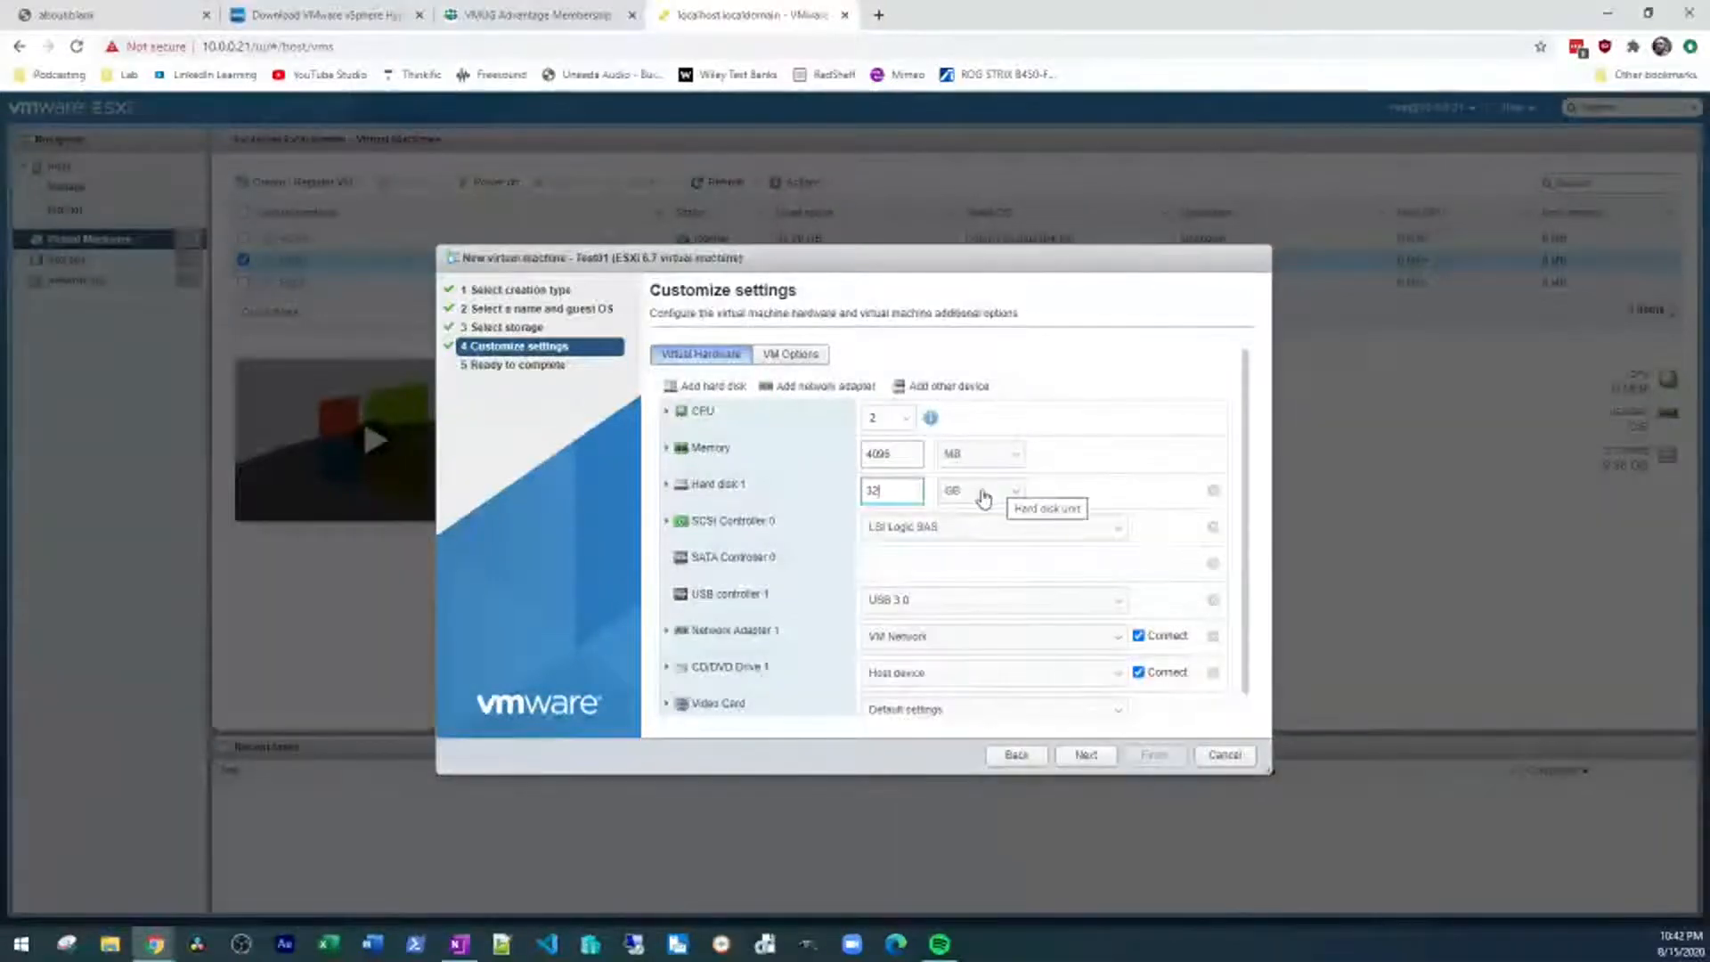
{"action": "left_click", "coordinate": [667, 485]}
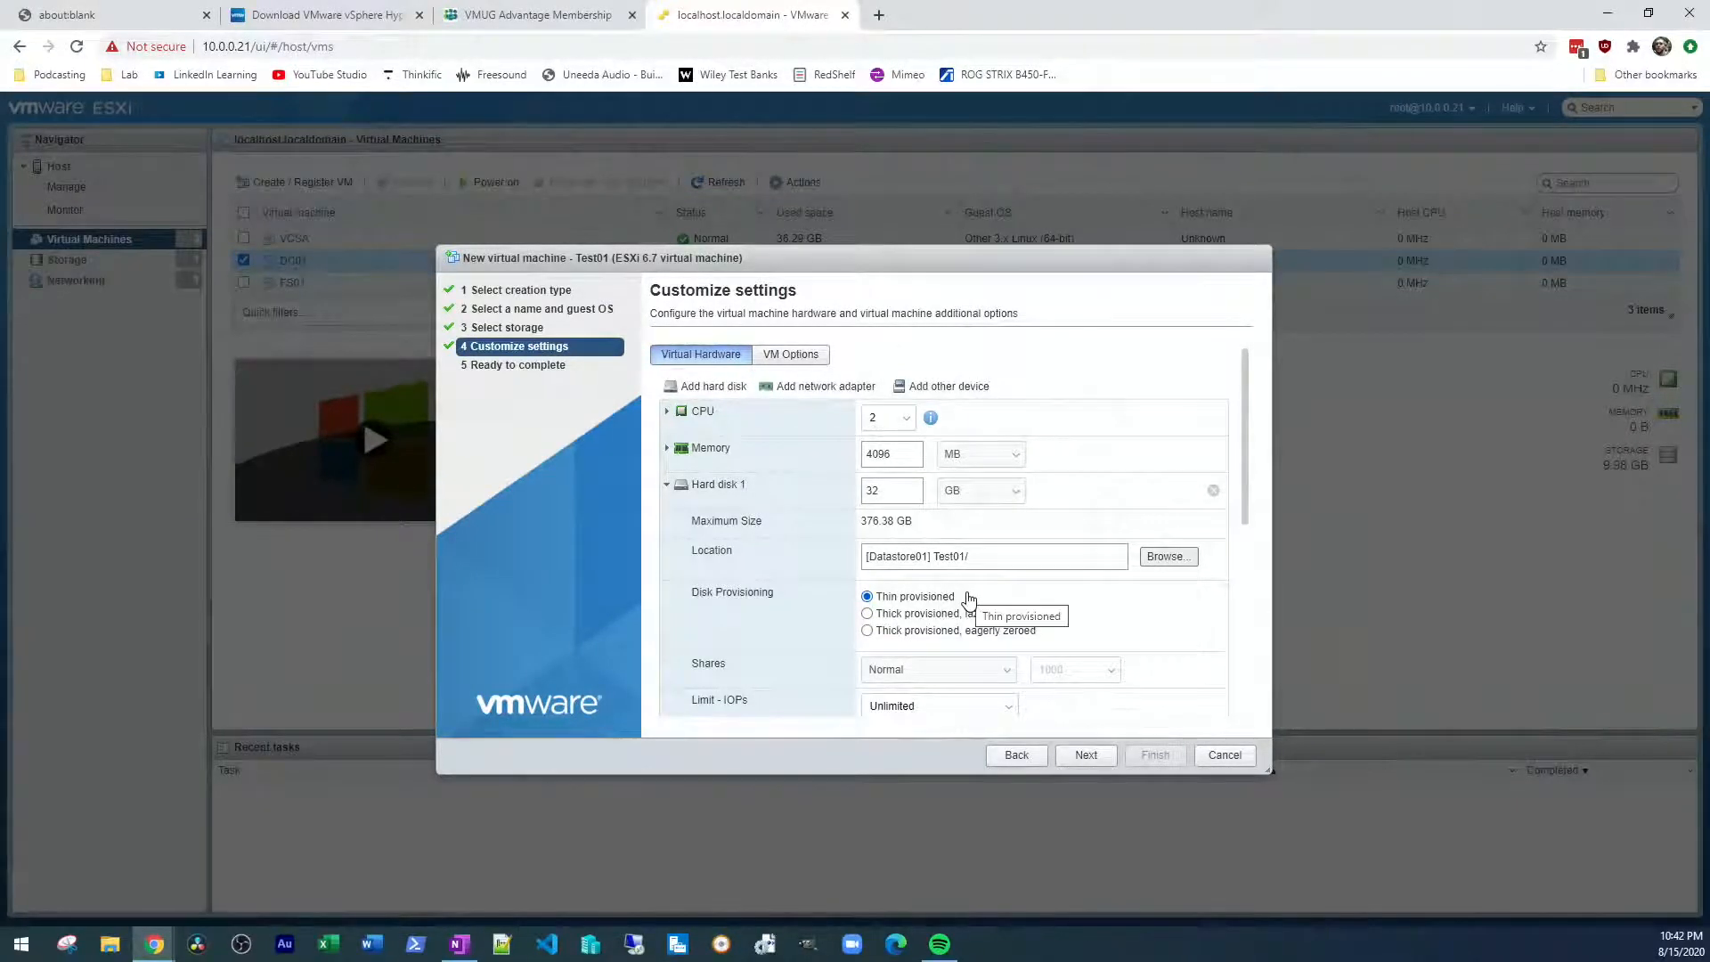
{"action": "left_click_drag", "start_coordinate": [908, 492], "coordinate": [796, 492]}
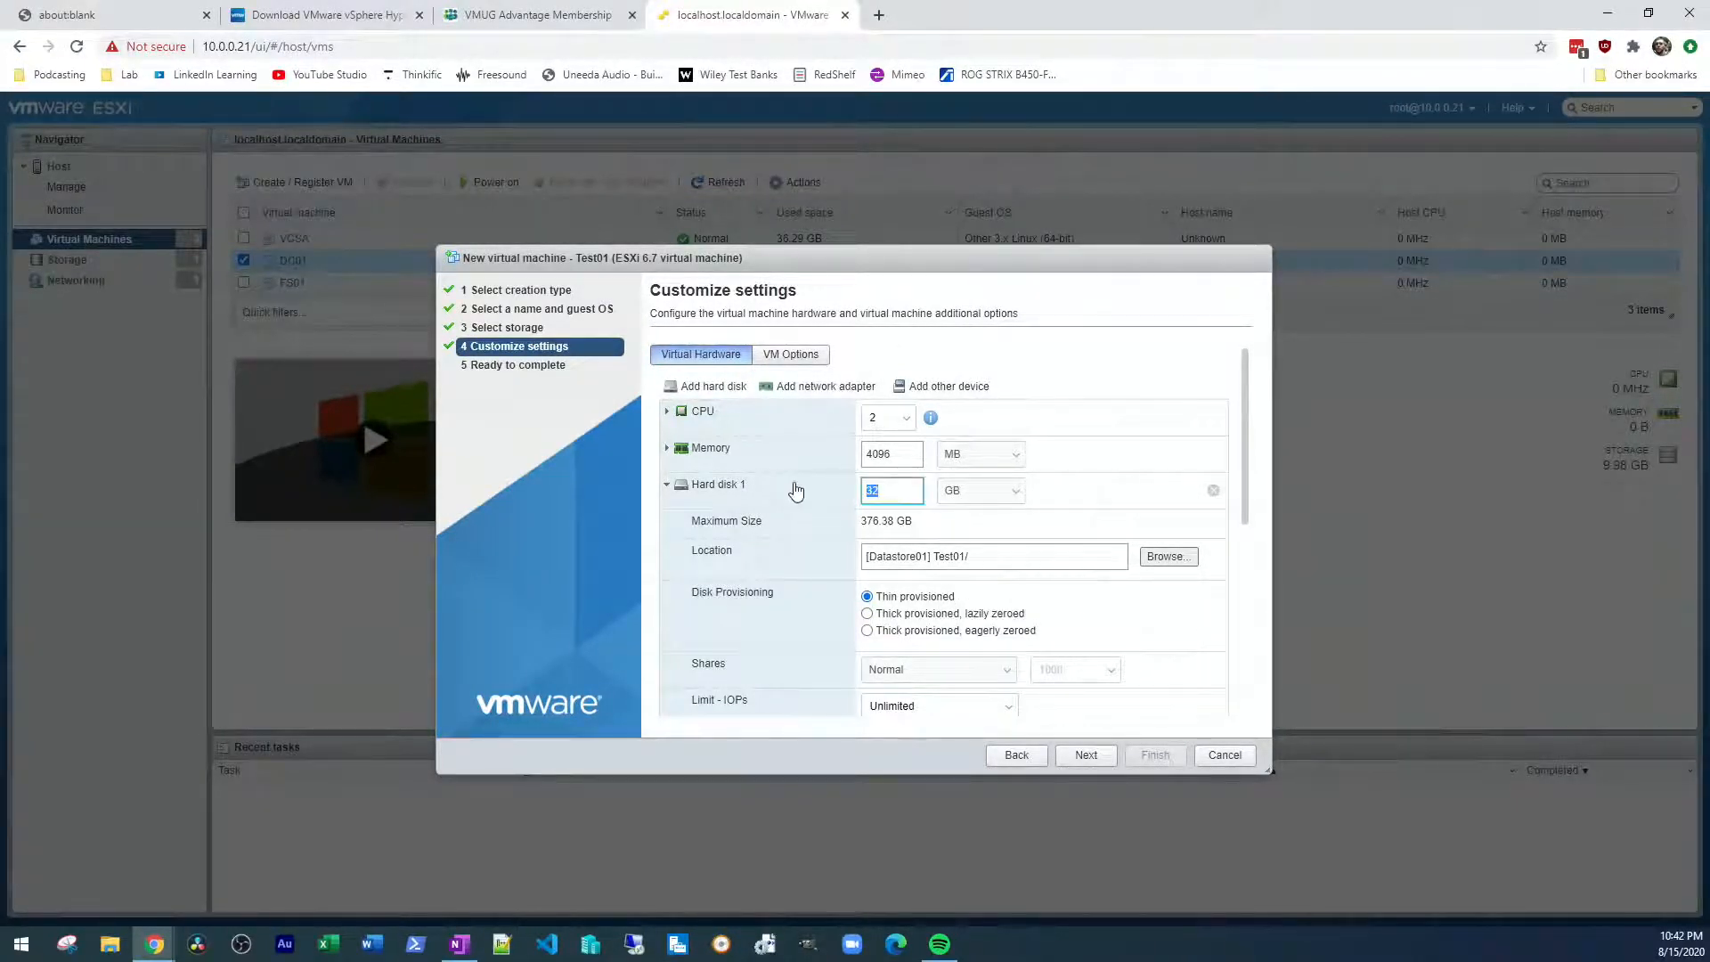
{"action": "type", "text": "100"}
{"action": "scroll", "coordinate": [1085, 474], "scroll_direction": "down", "scroll_amount": 1}
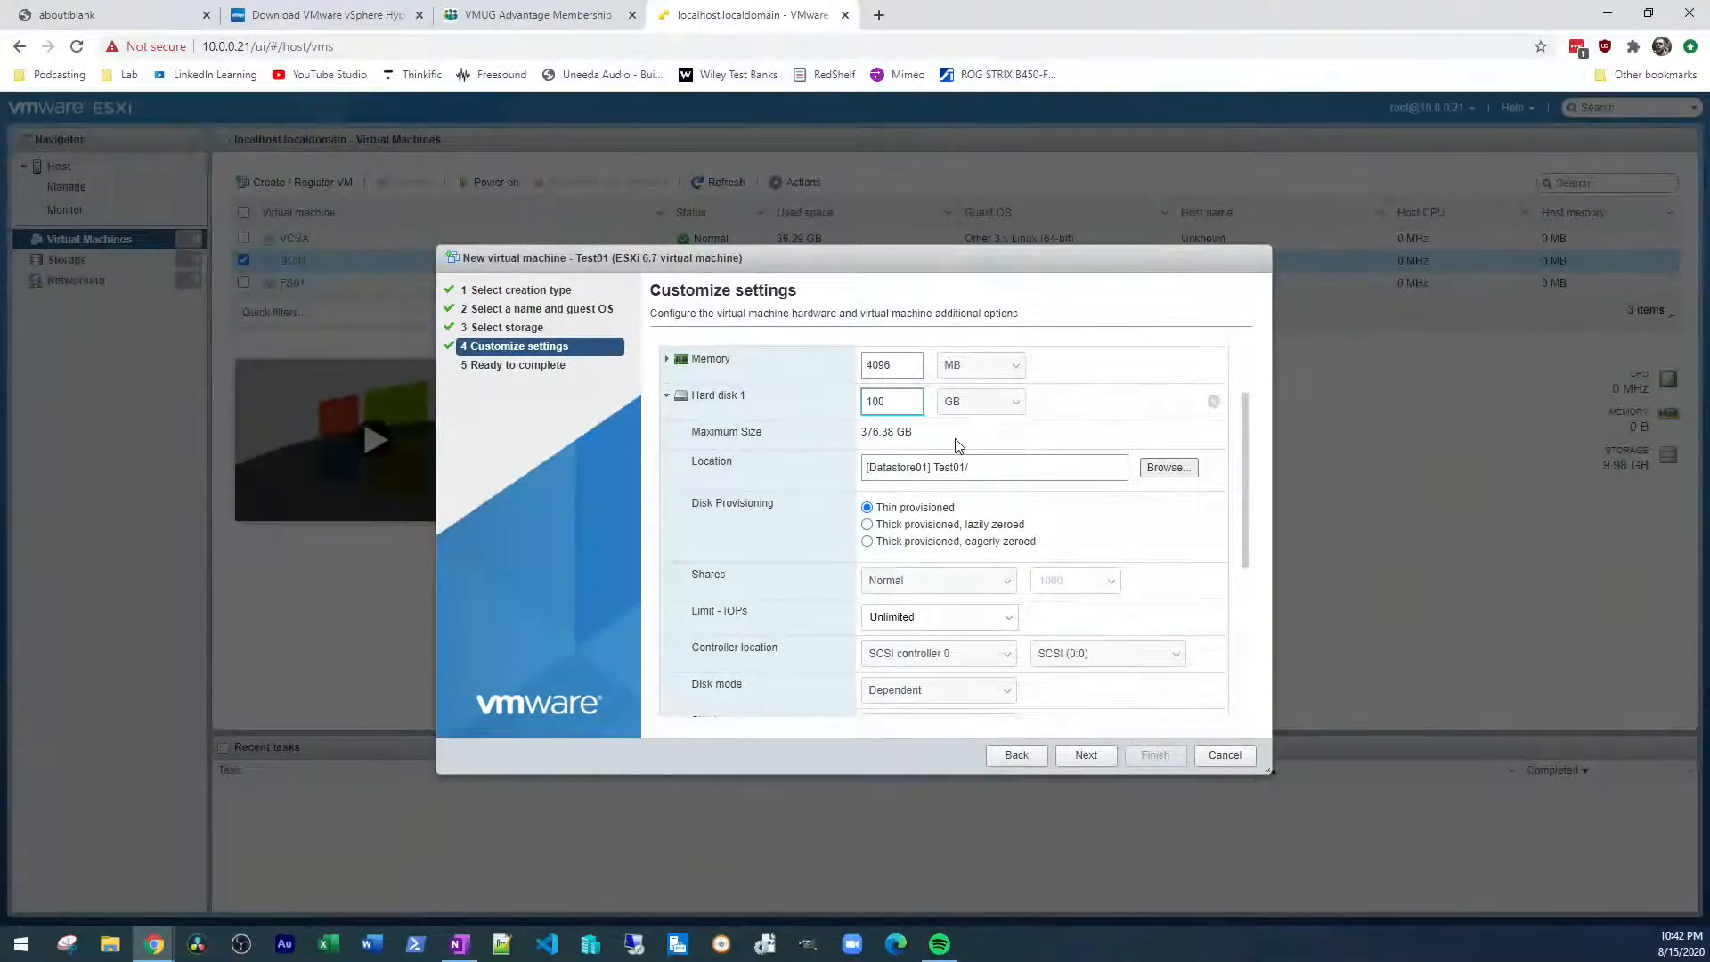
{"action": "scroll", "coordinate": [1109, 529], "scroll_direction": "down", "scroll_amount": 1}
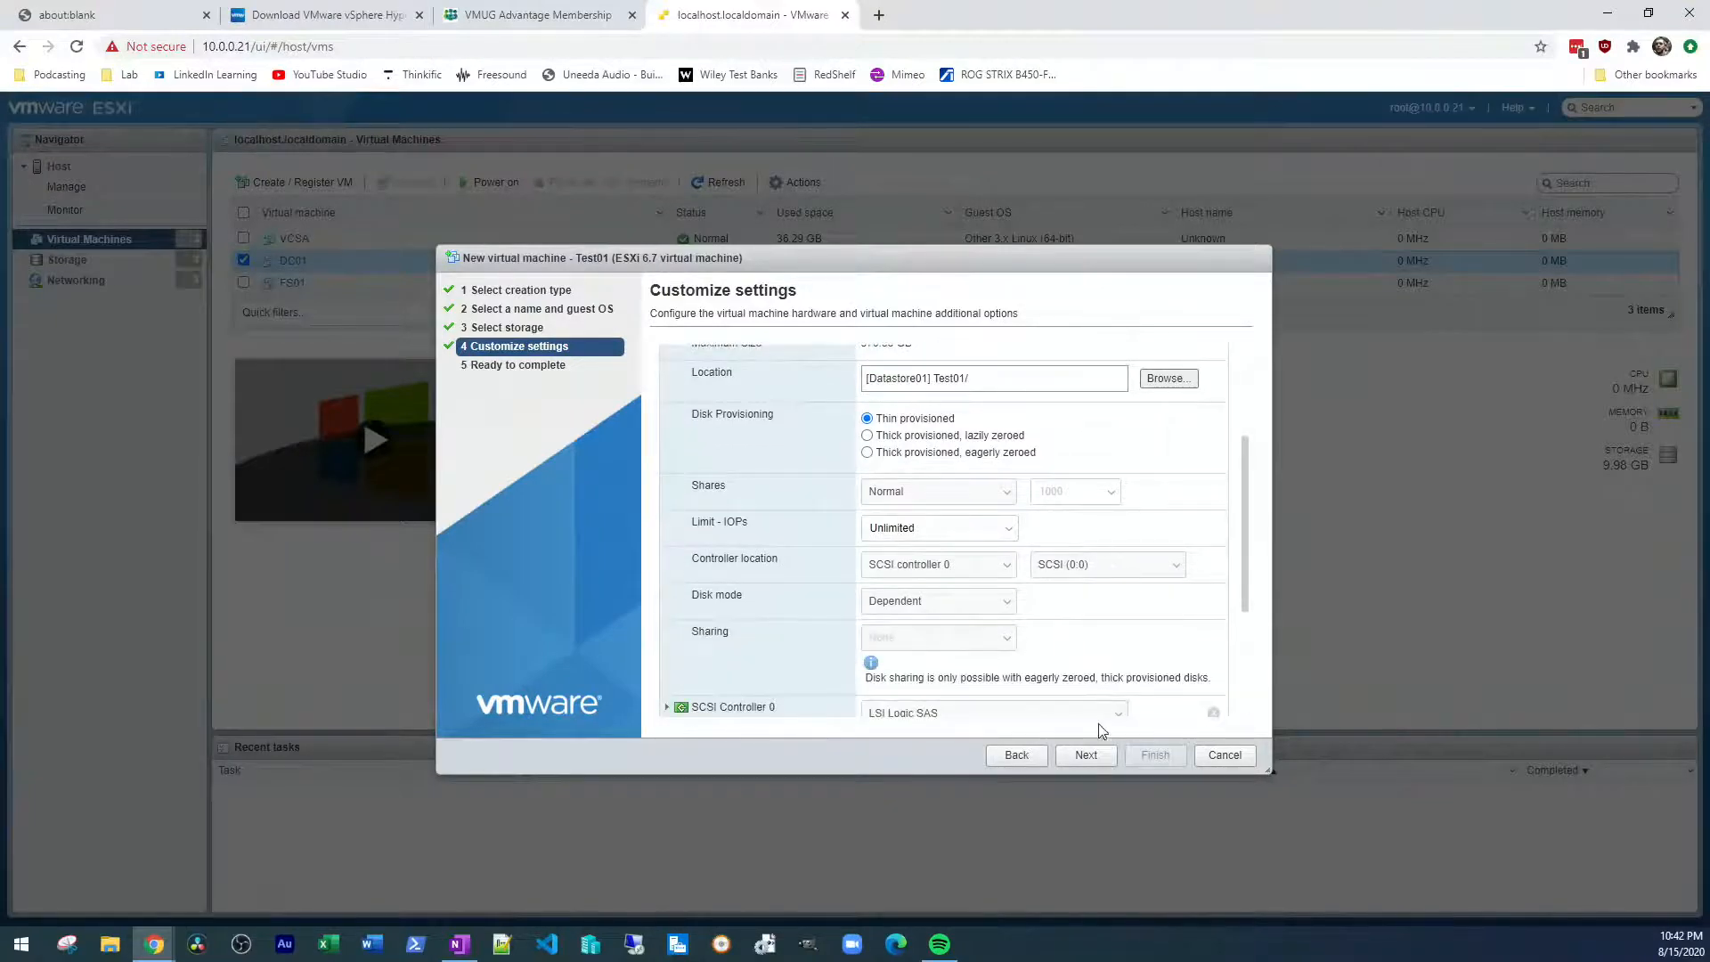
{"action": "left_click", "coordinate": [1088, 755]}
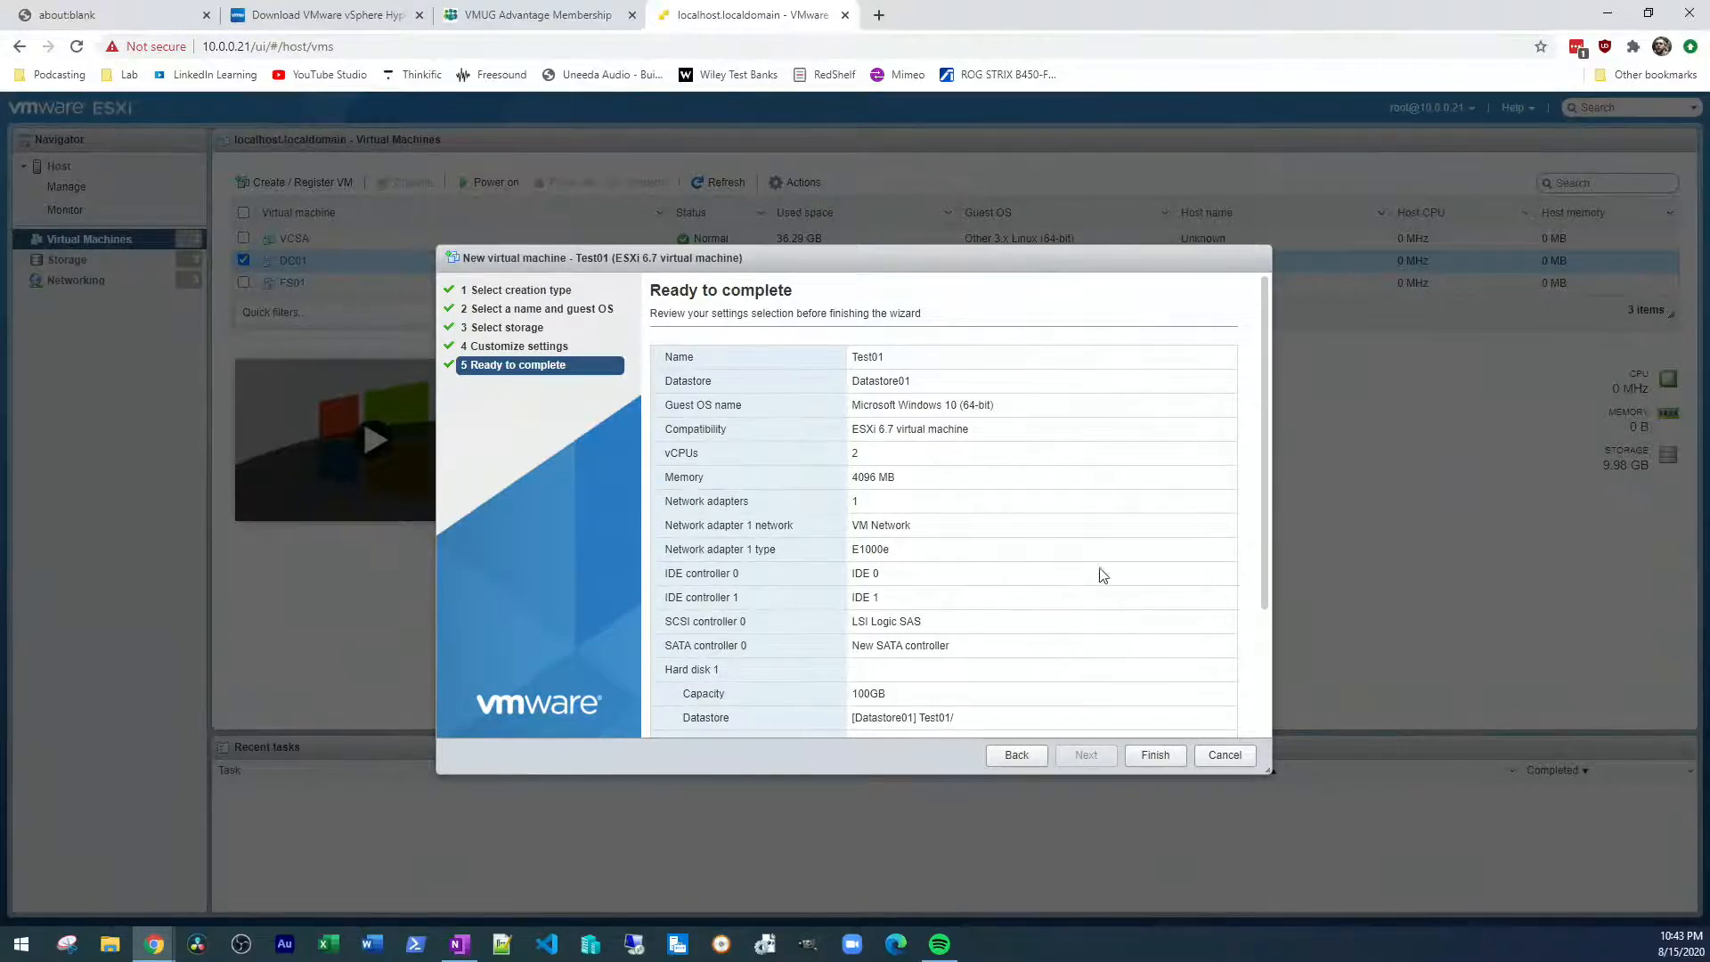
{"action": "scroll", "coordinate": [1082, 579], "scroll_direction": "down", "scroll_amount": 2}
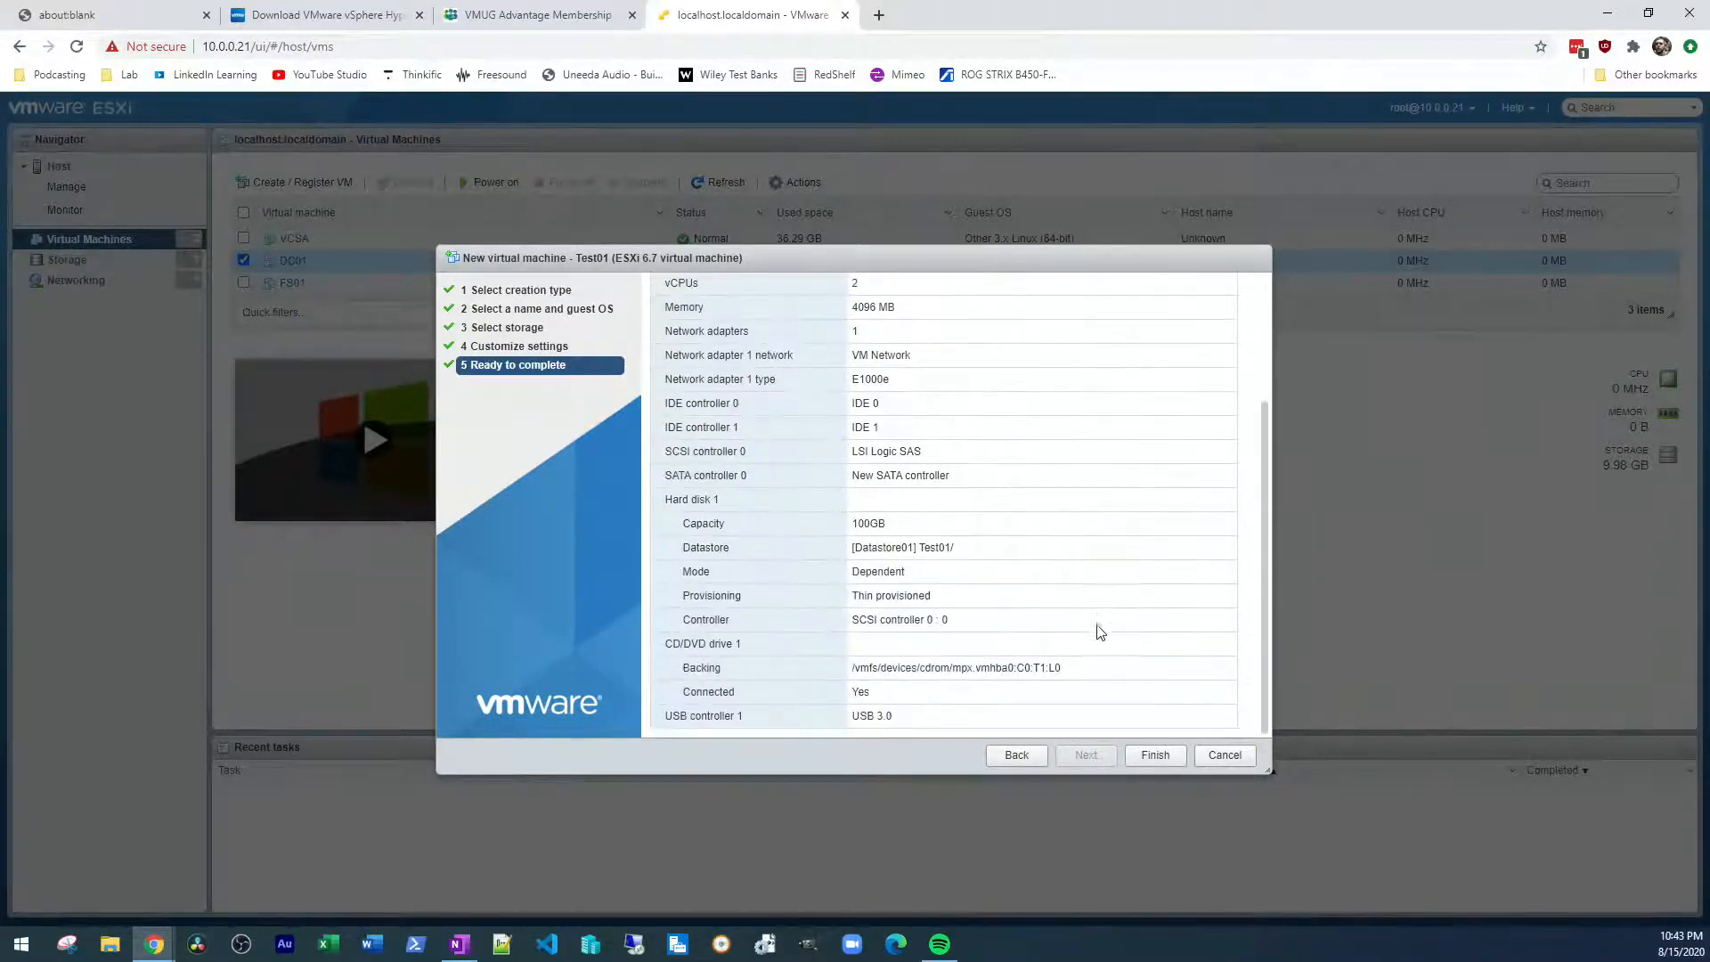
{"action": "scroll", "coordinate": [1223, 666], "scroll_direction": "up", "scroll_amount": 2}
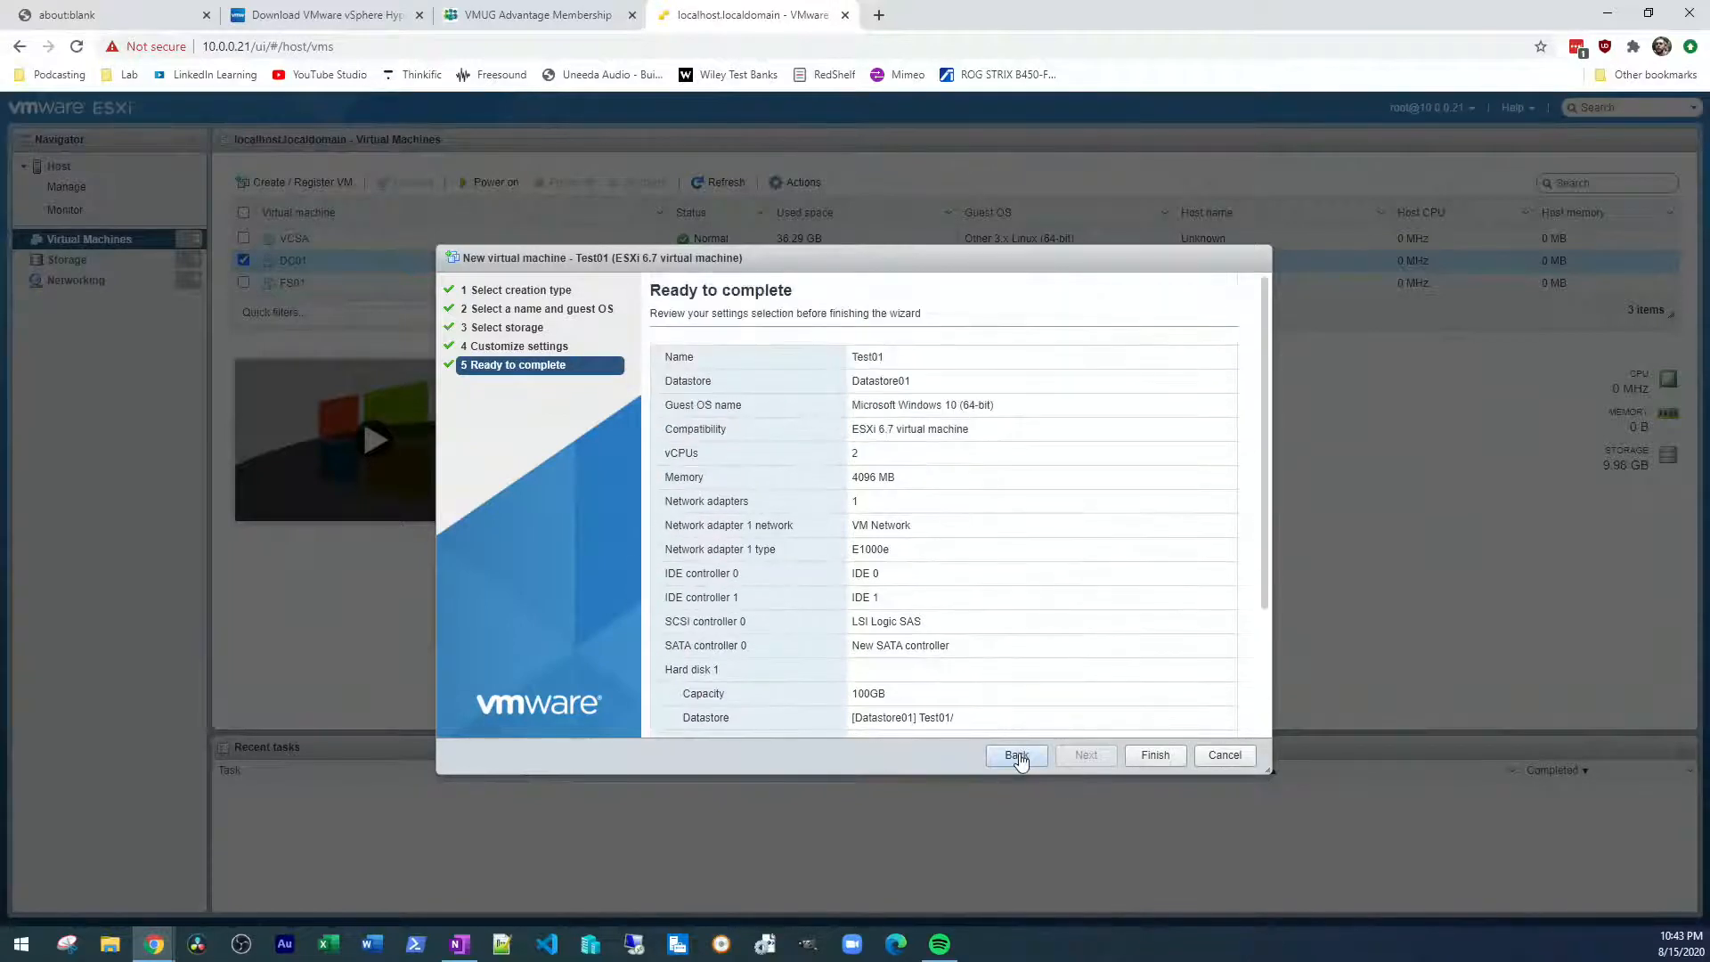
Return to the hardware settings and change Network Adapter 1's adapter type to VMXNET 3
{"action": "left_click", "coordinate": [1016, 754]}
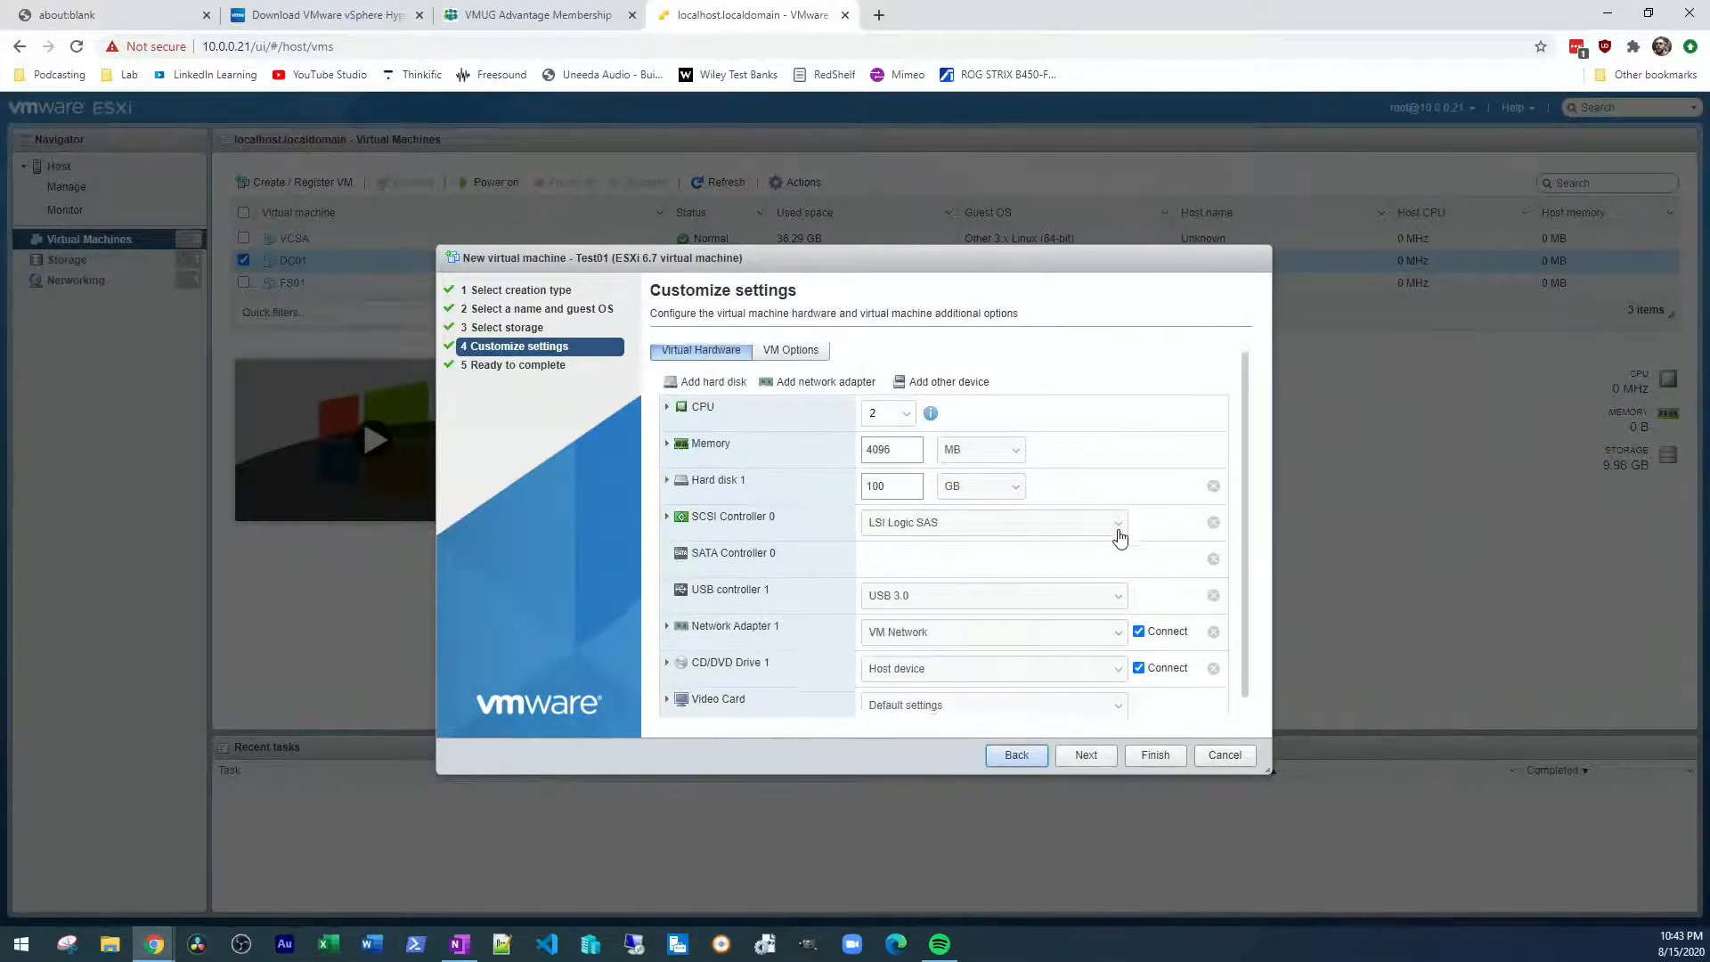
{"action": "left_click", "coordinate": [667, 611]}
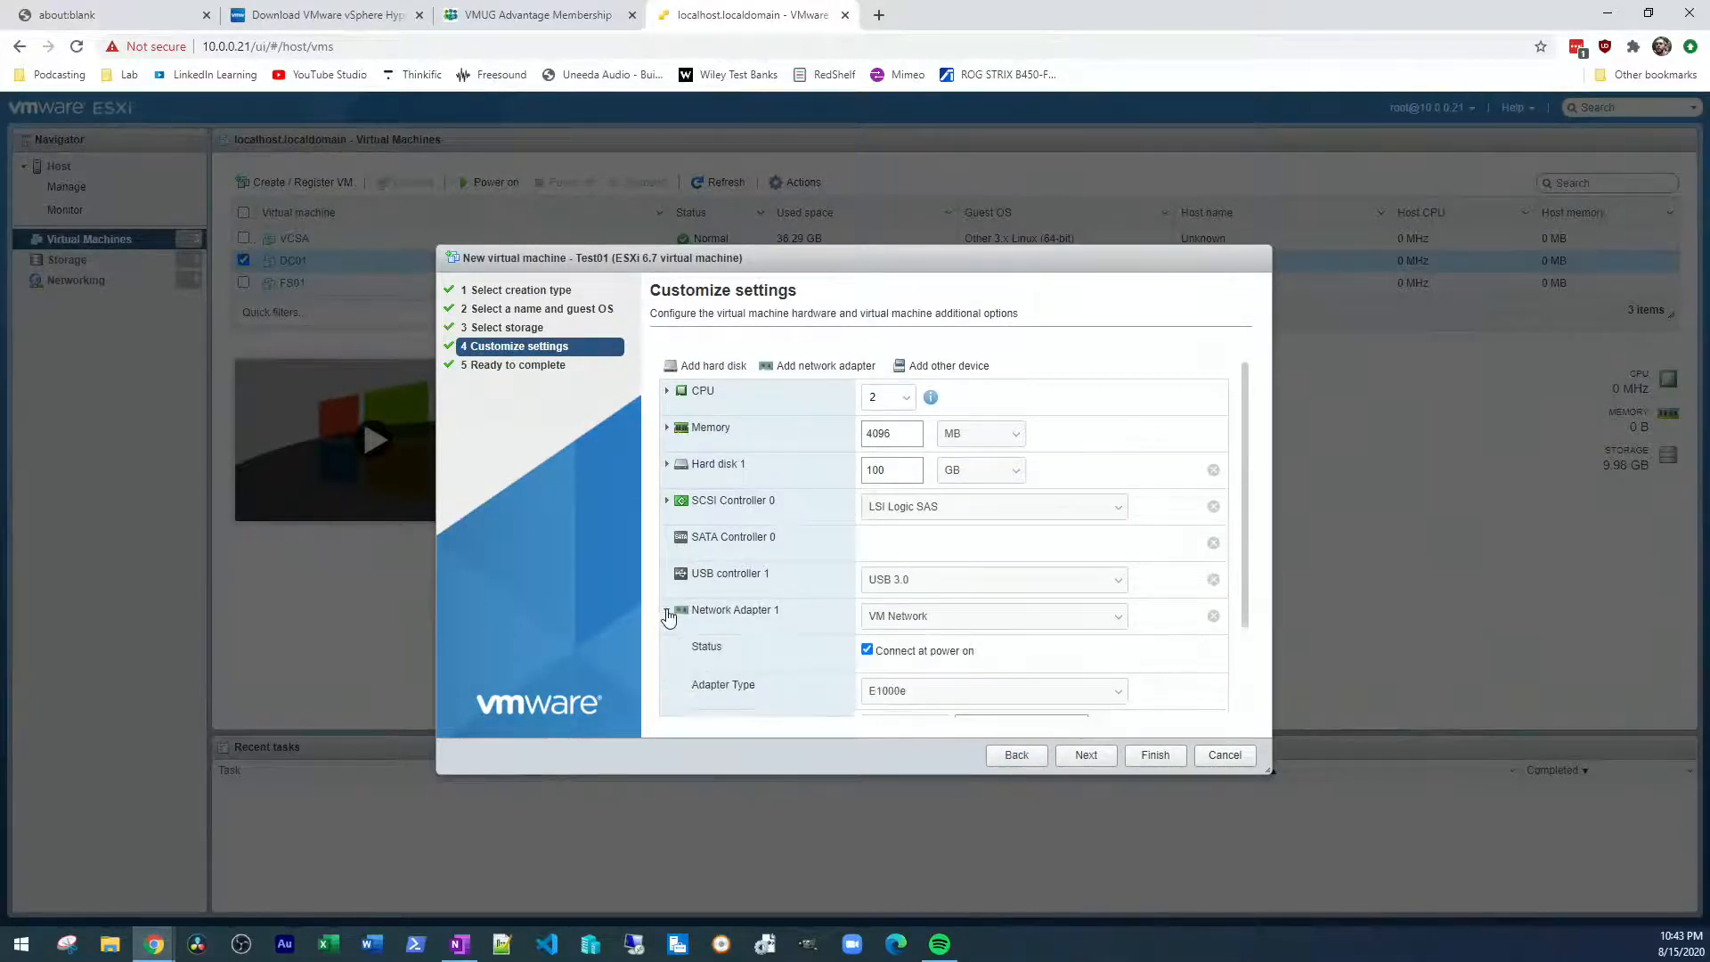
{"action": "scroll", "coordinate": [942, 603], "scroll_direction": "down", "scroll_amount": 2}
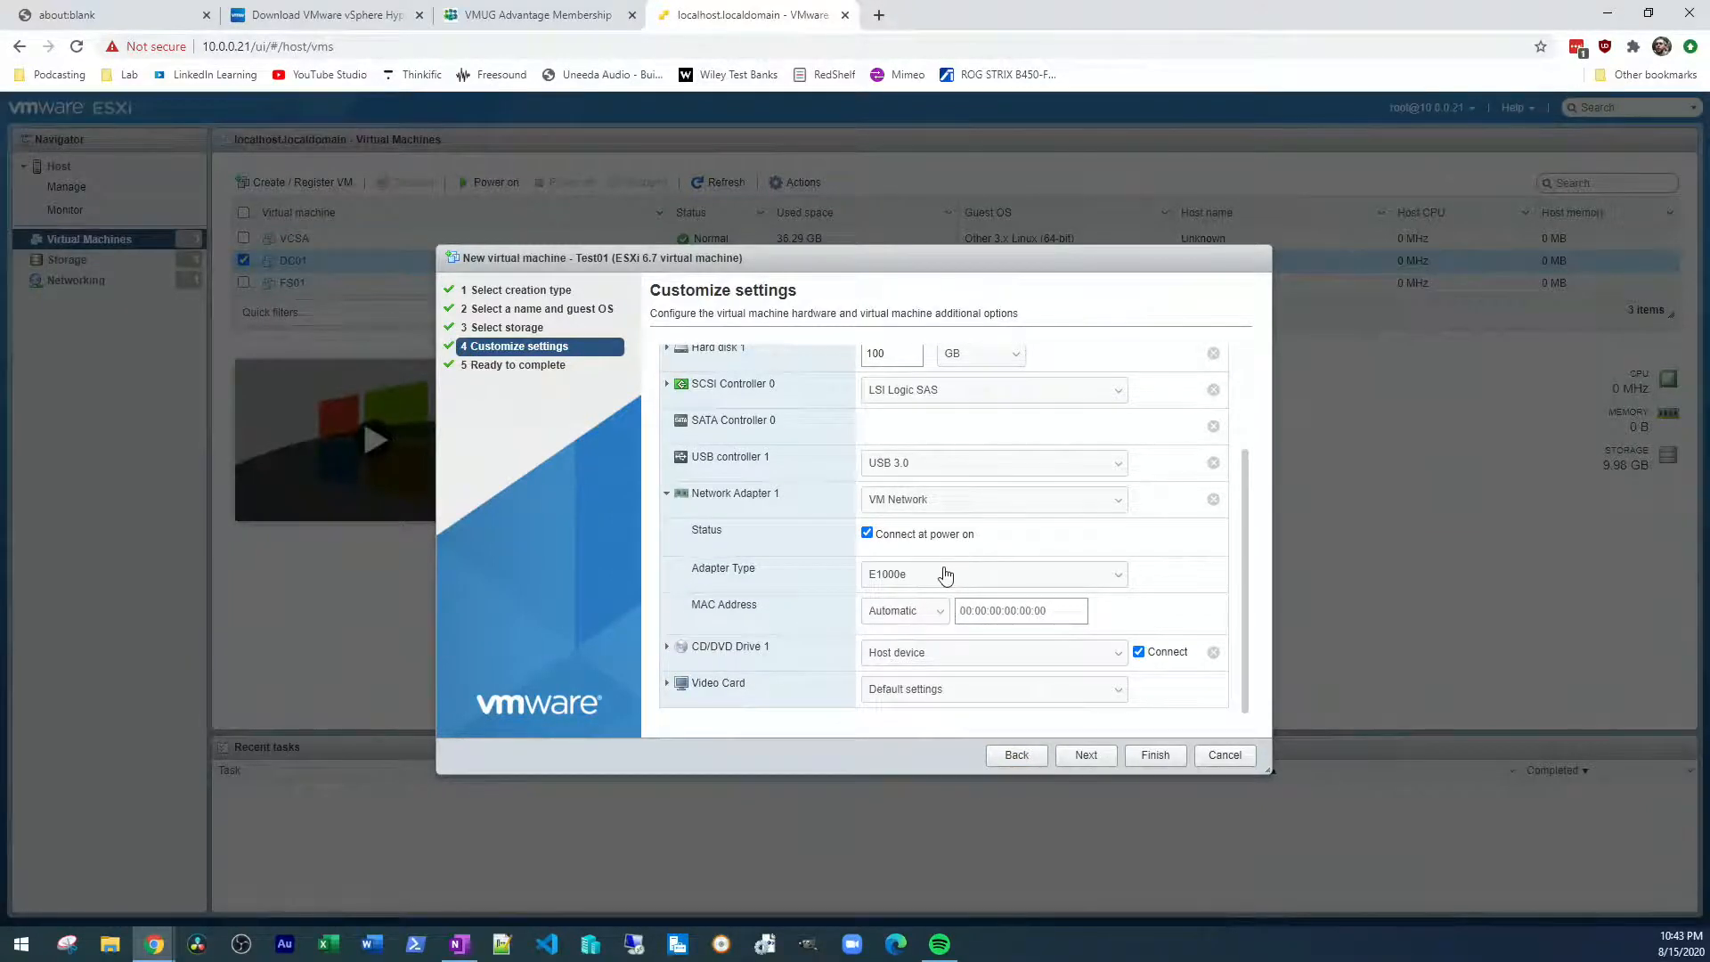
{"action": "left_click", "coordinate": [938, 576]}
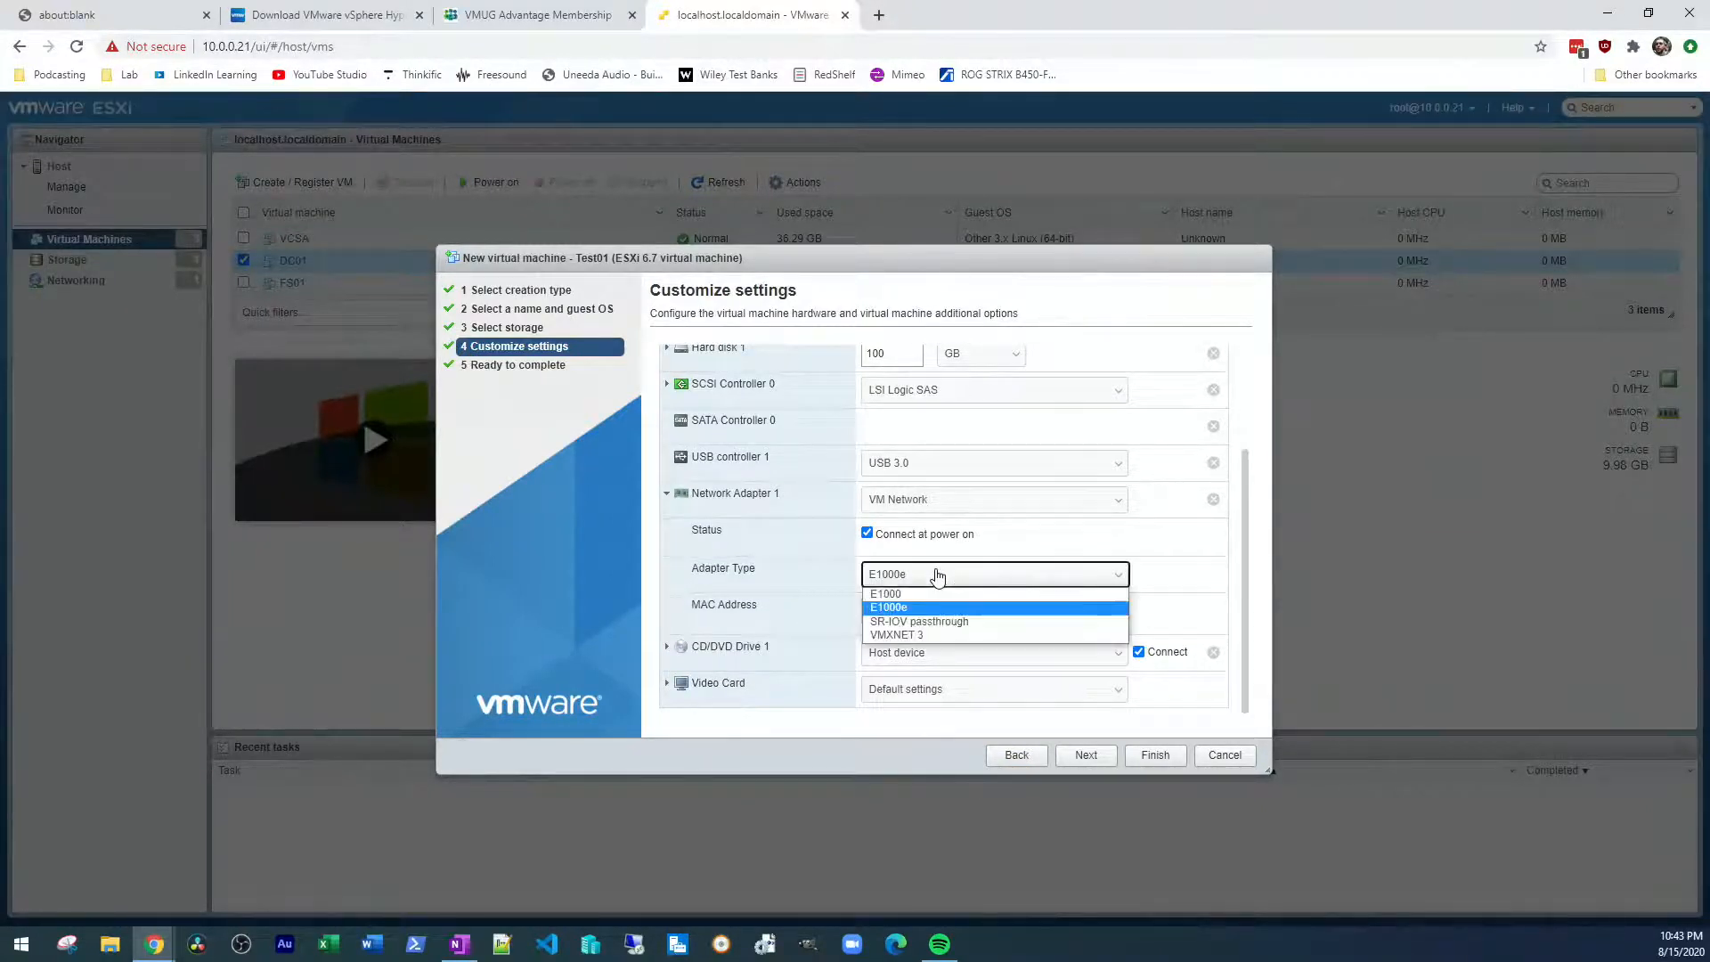
{"action": "left_click", "coordinate": [909, 636]}
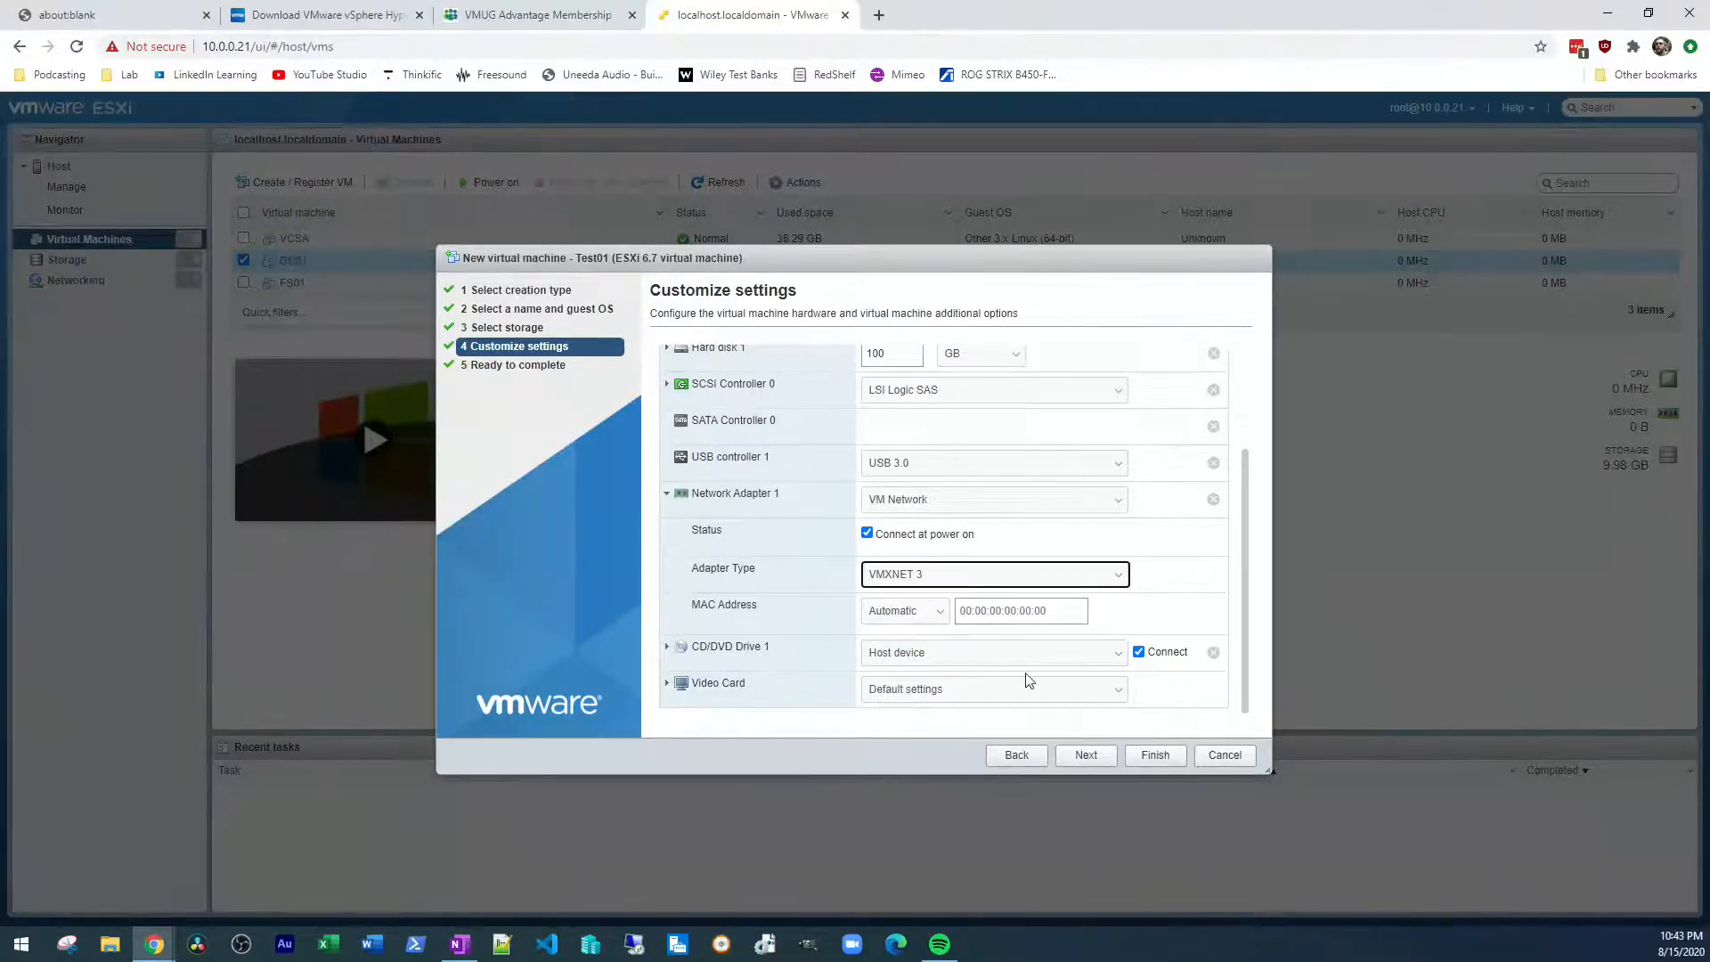
{"action": "left_click", "coordinate": [943, 575]}
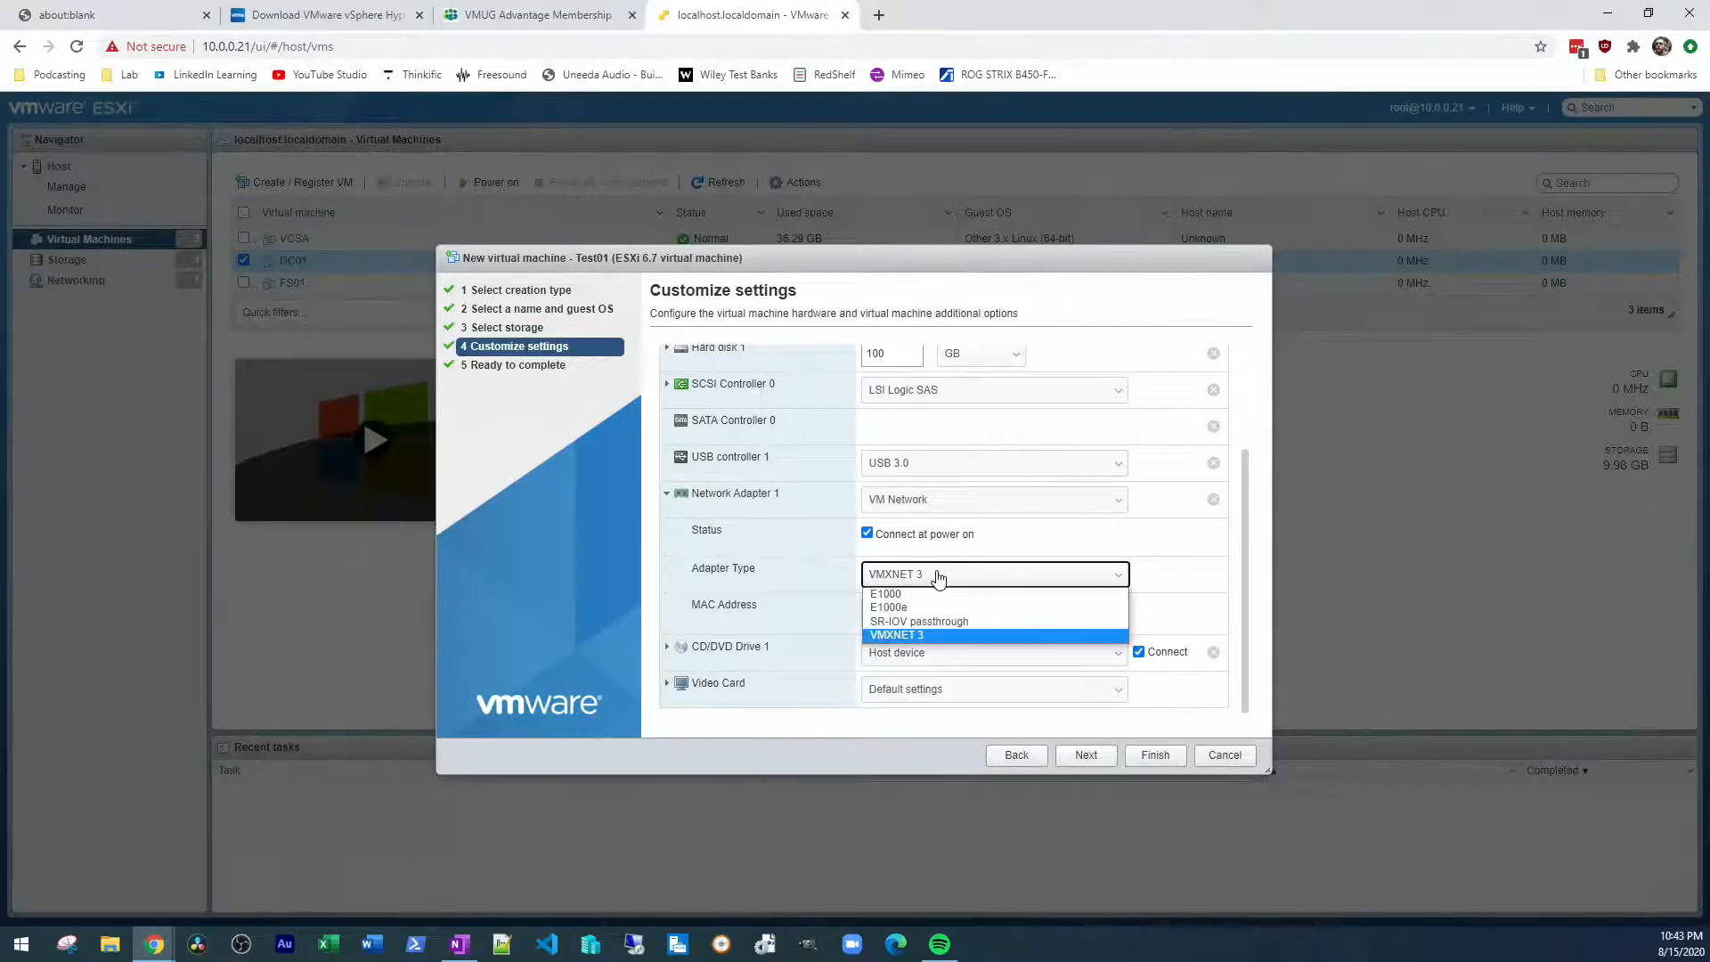
{"action": "left_click", "coordinate": [933, 635]}
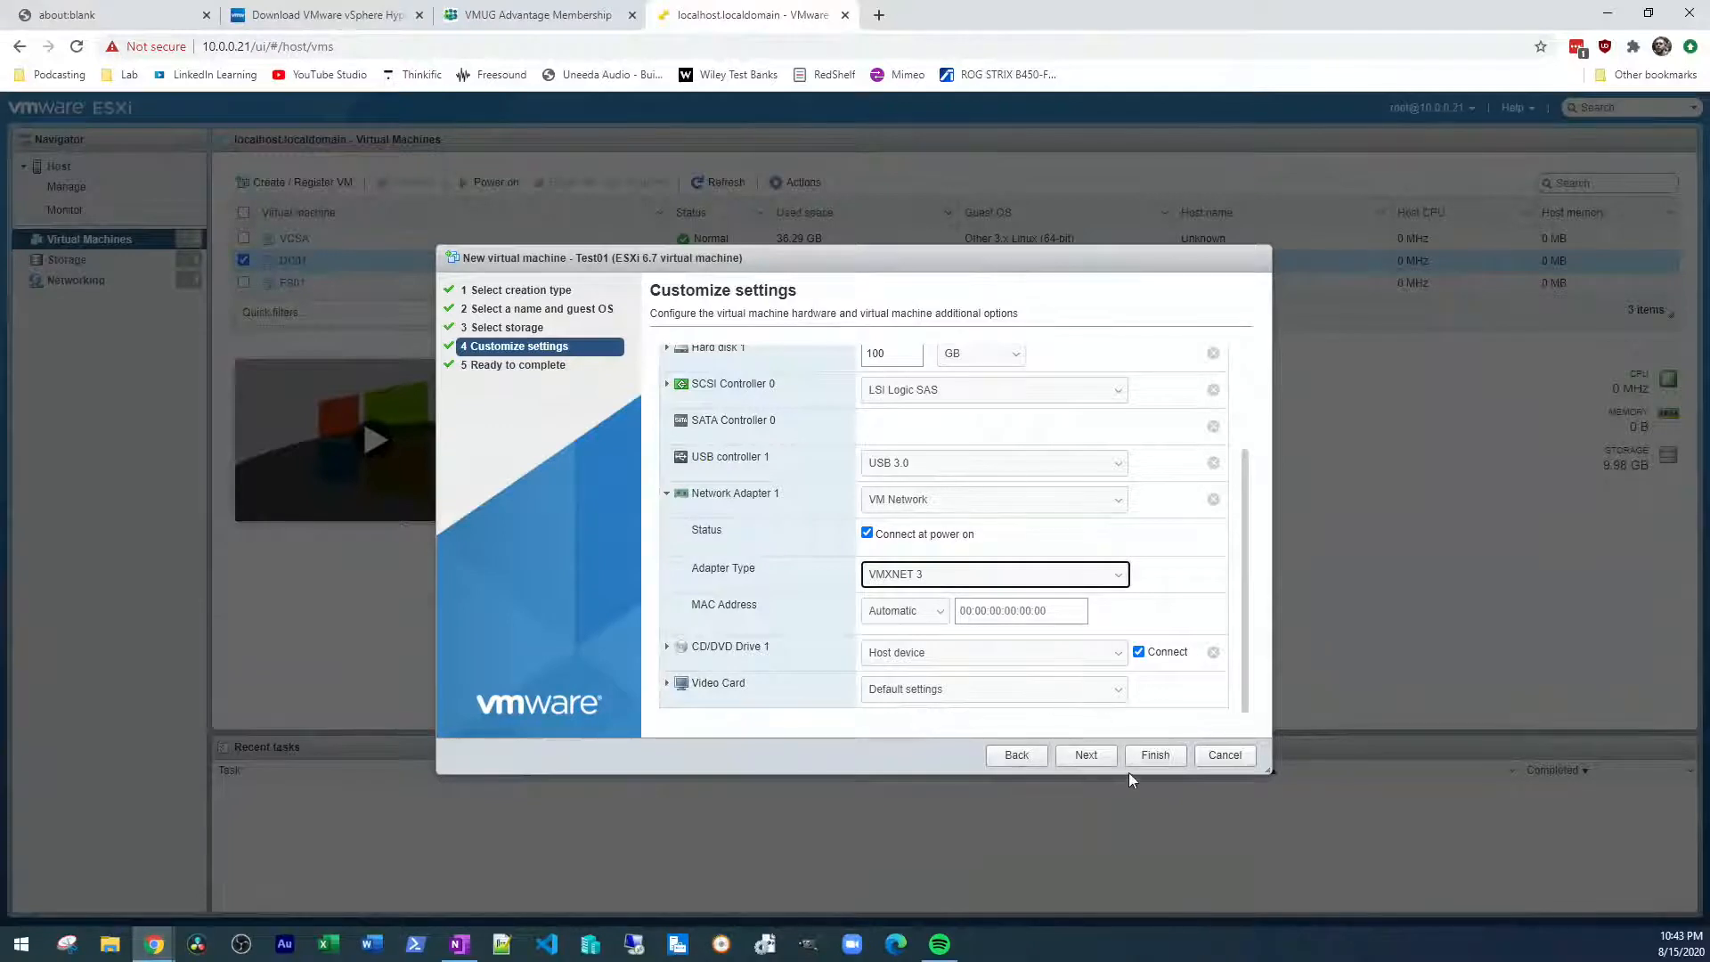
Accept the customized settings and finish creating the Test01 virtual machine
{"action": "scroll", "coordinate": [1178, 612], "scroll_direction": "up", "scroll_amount": 1}
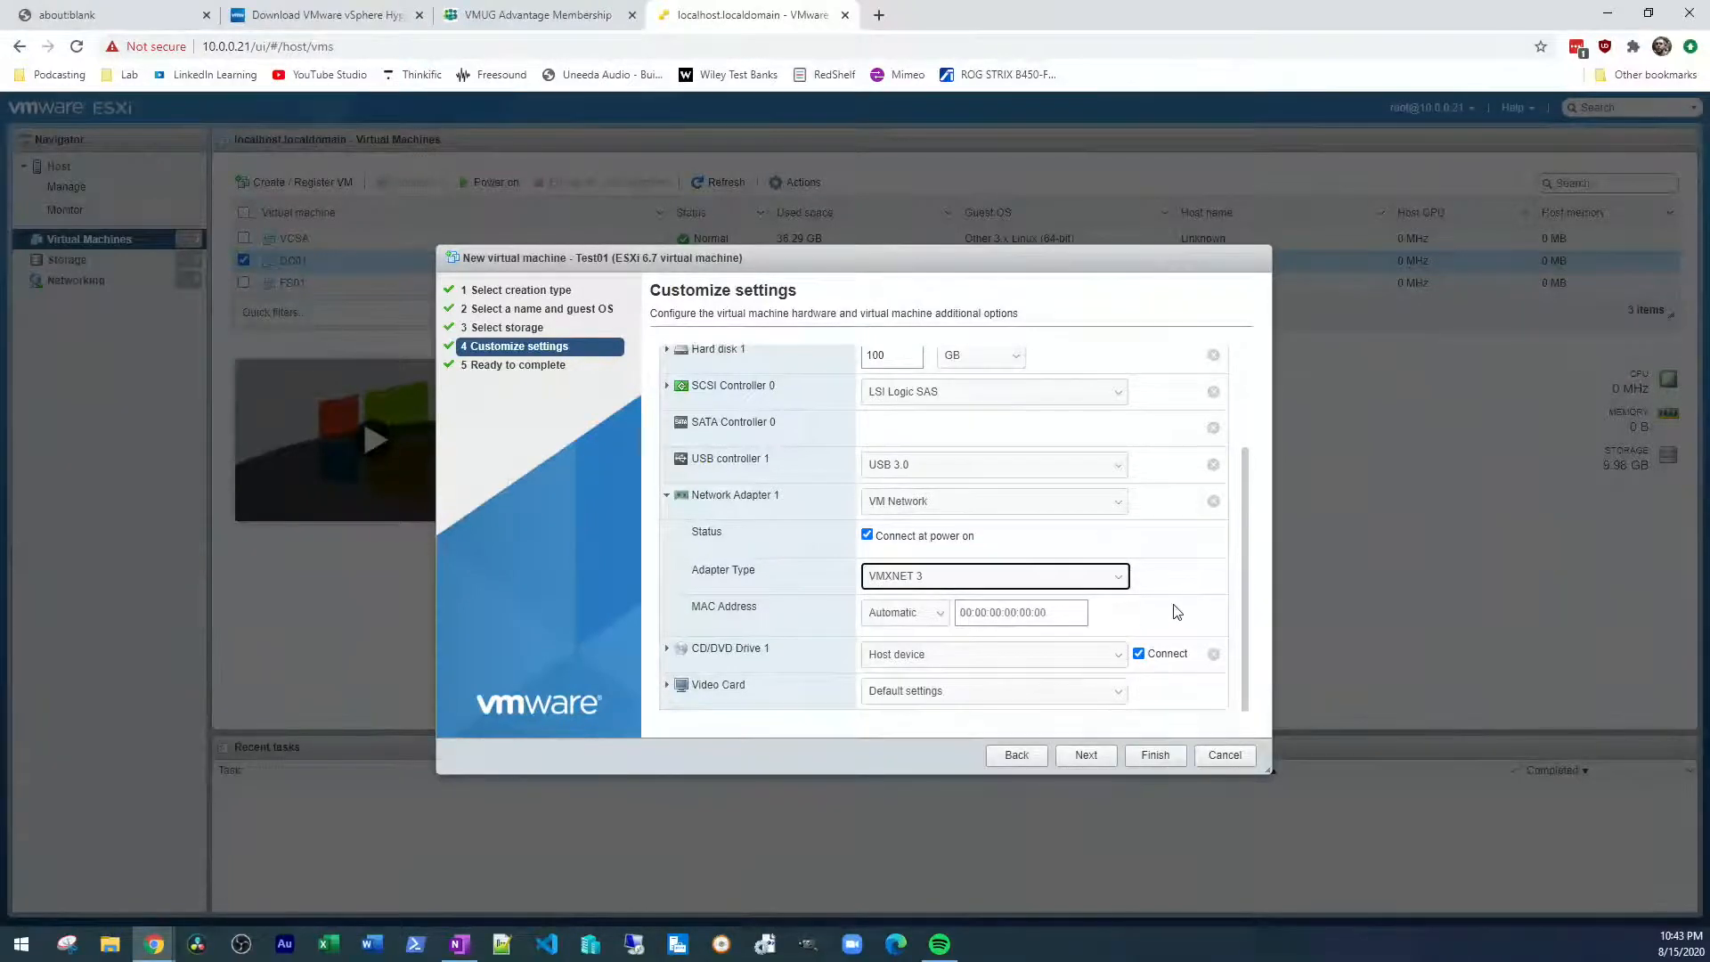
{"action": "left_click", "coordinate": [1087, 757]}
{"action": "left_click", "coordinate": [1151, 757]}
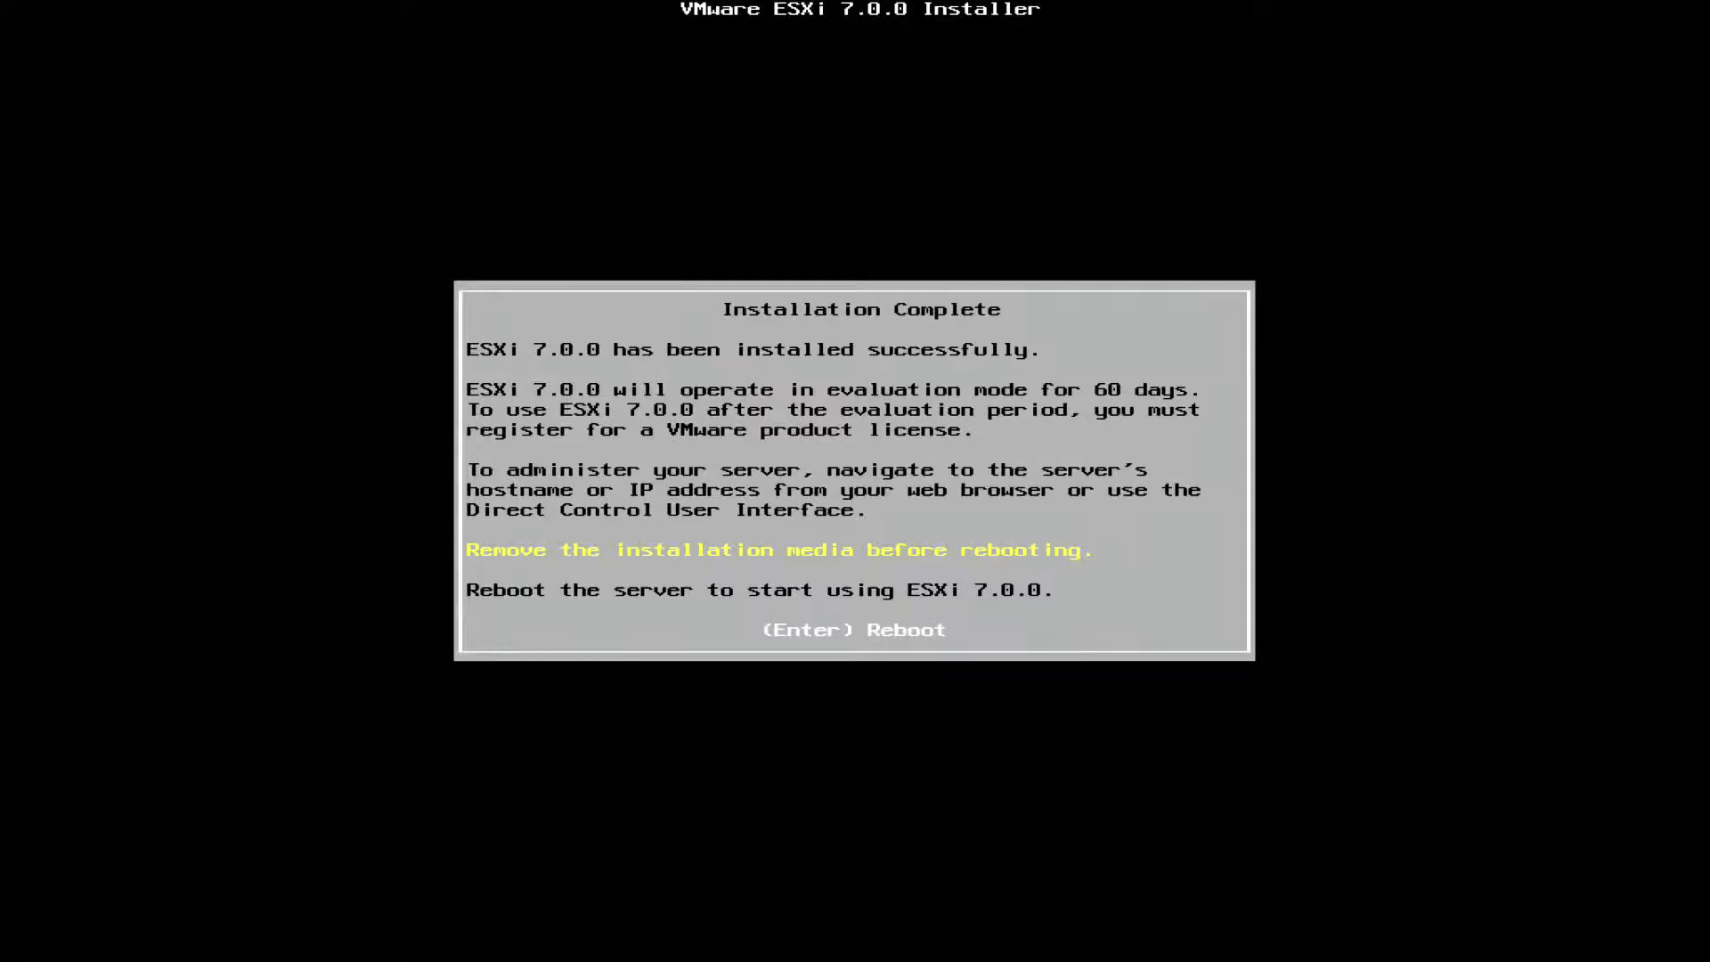
Reboot the server from the ESXi 7.0.0 installer's completion screen
{"action": "key", "text": "Return"}
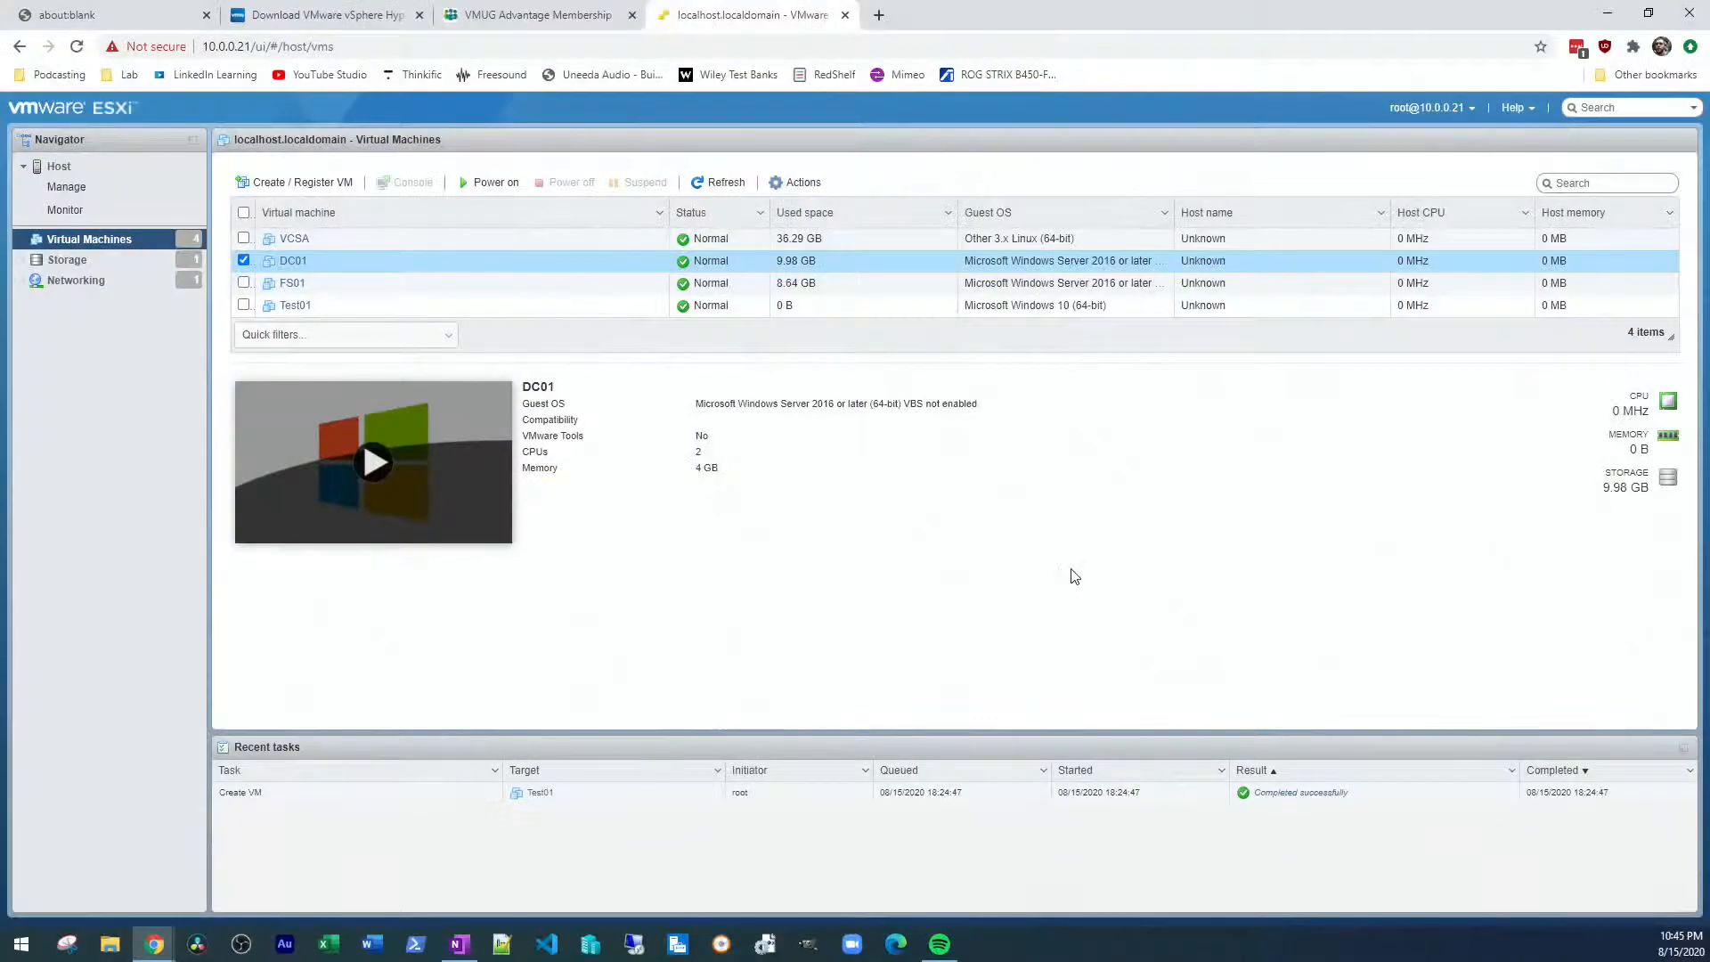
{"action": "left_click_drag", "start_coordinate": [252, 46], "coordinate": [197, 47]}
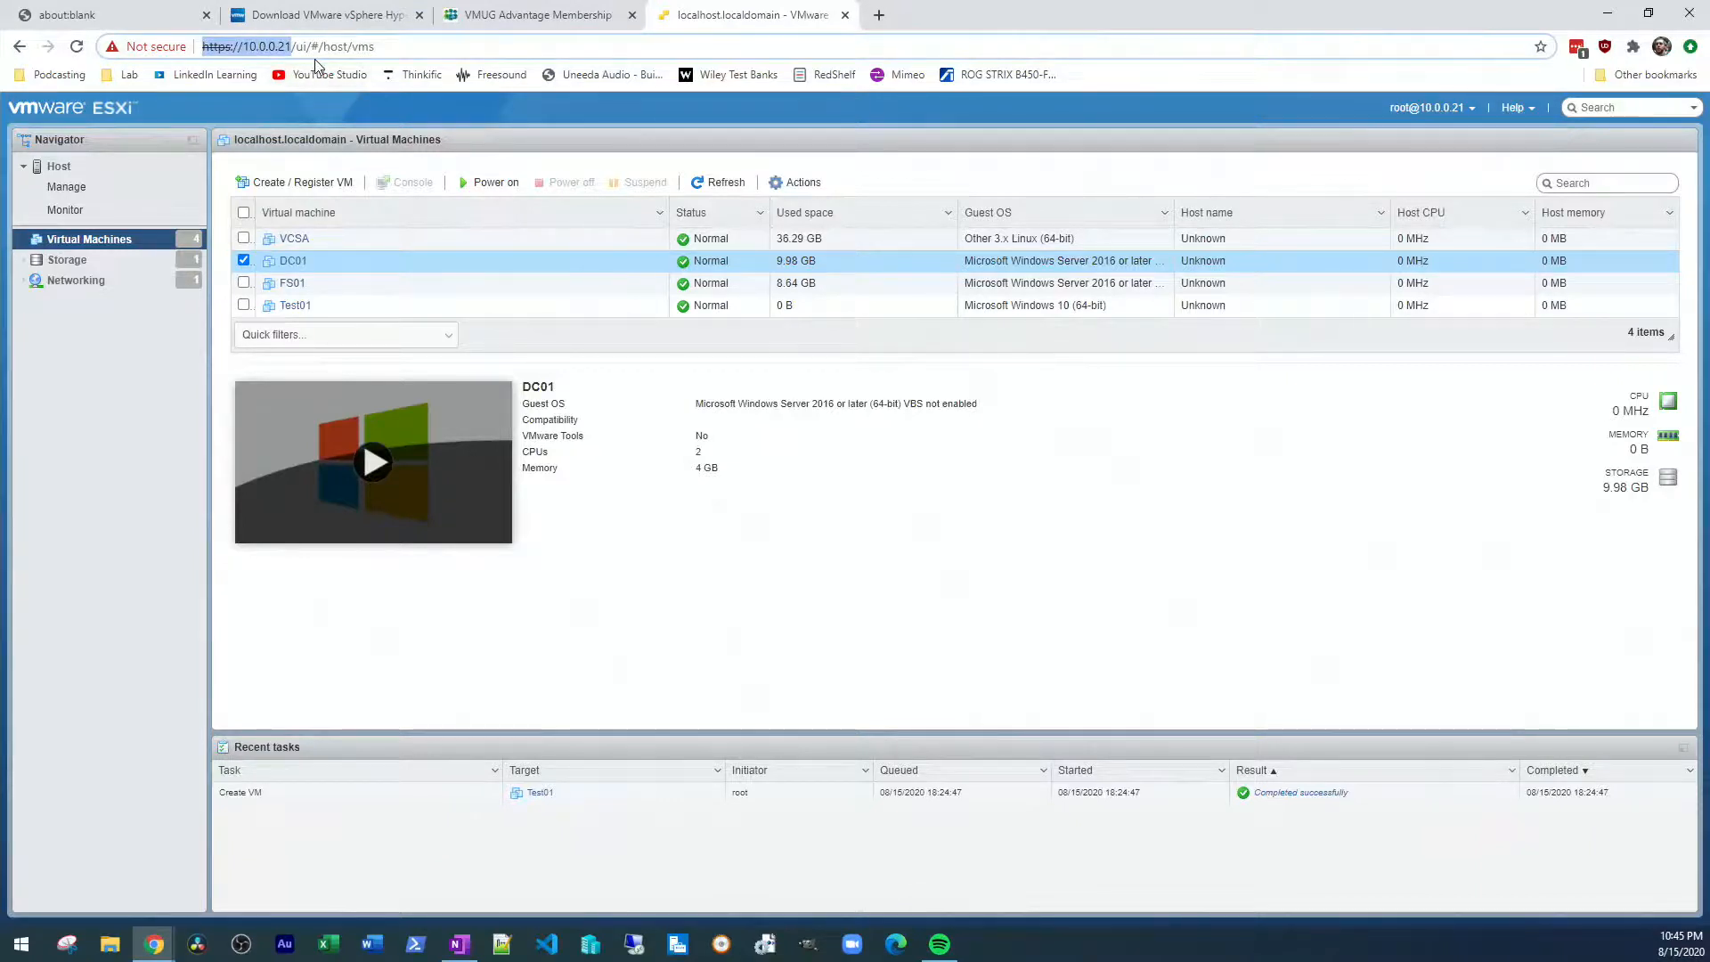
{"action": "left_click", "coordinate": [385, 47]}
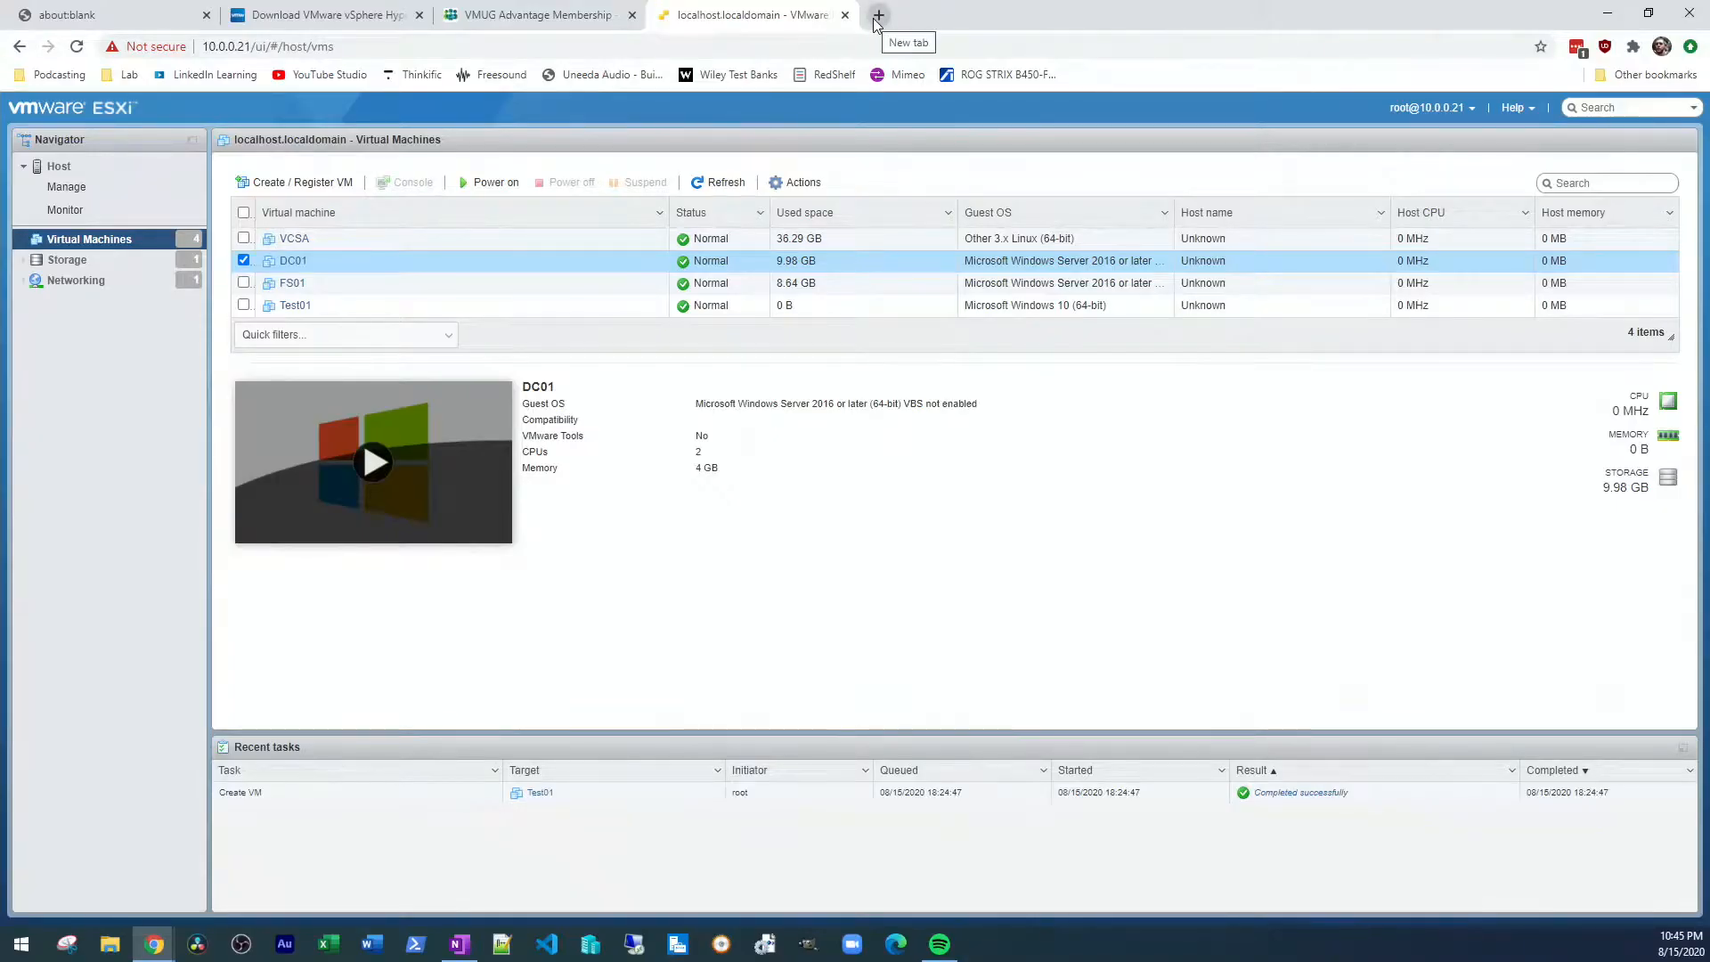
Open the bookmarked pfSense dashboard at 192.168.1.1, proceed past the certificate warning, and sign in with the prefilled admin credentials
{"action": "left_click", "coordinate": [125, 75]}
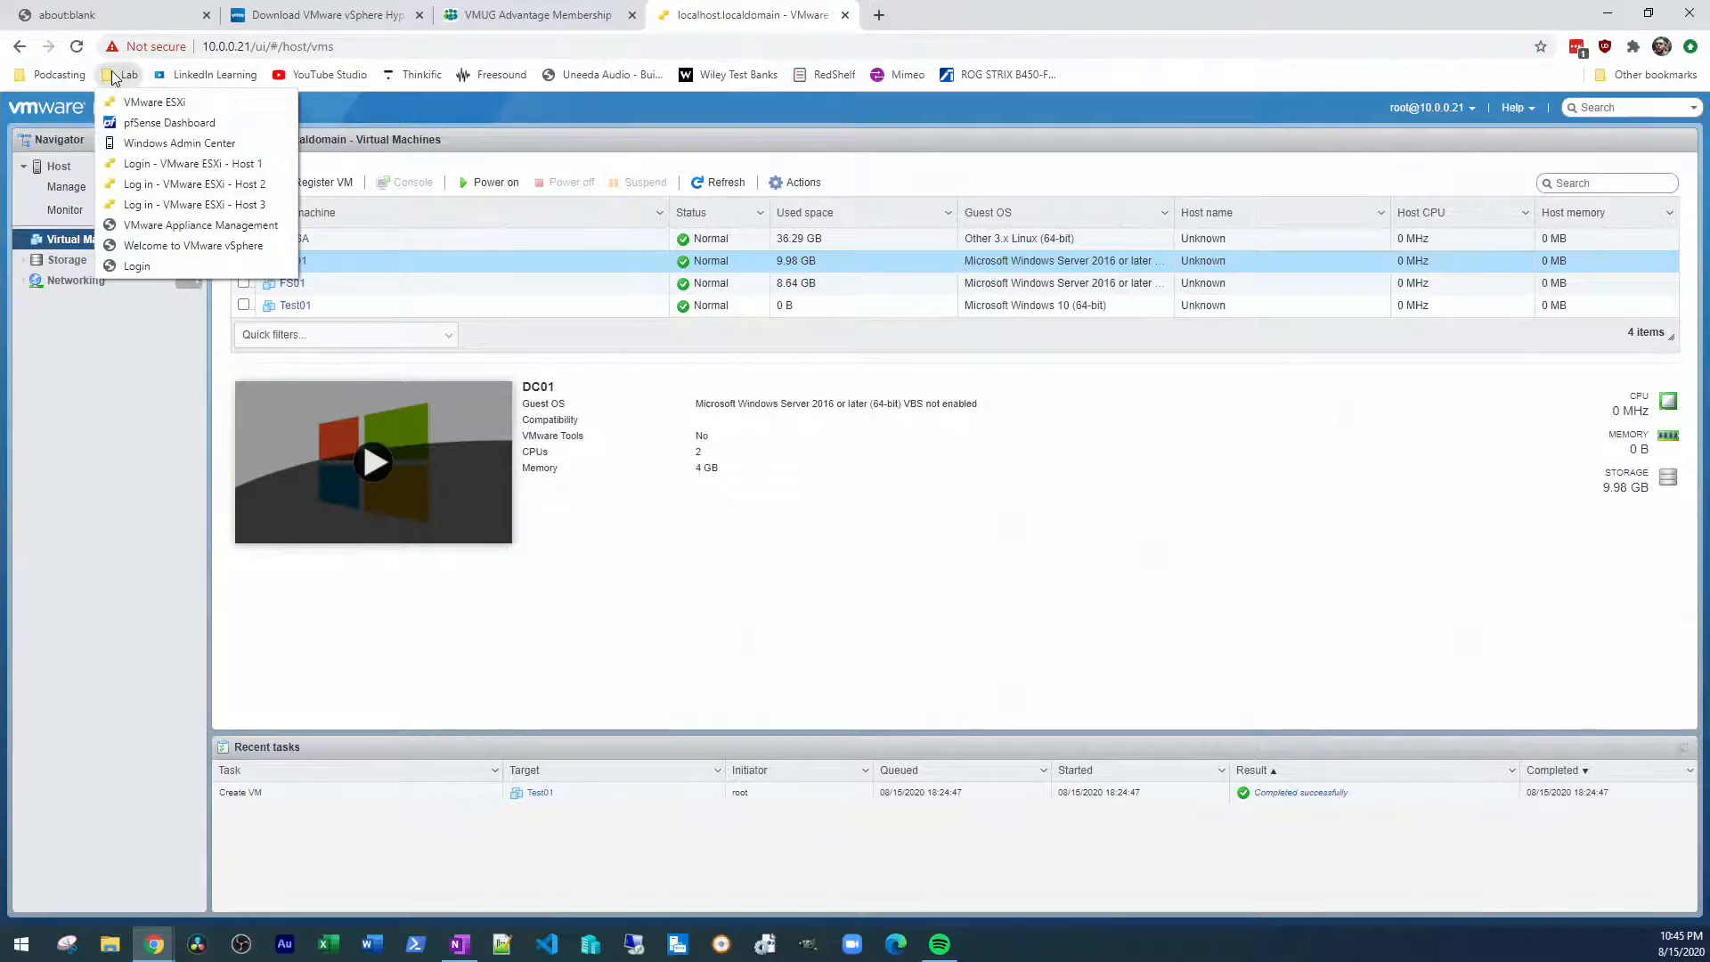
{"action": "left_click", "coordinate": [129, 108]}
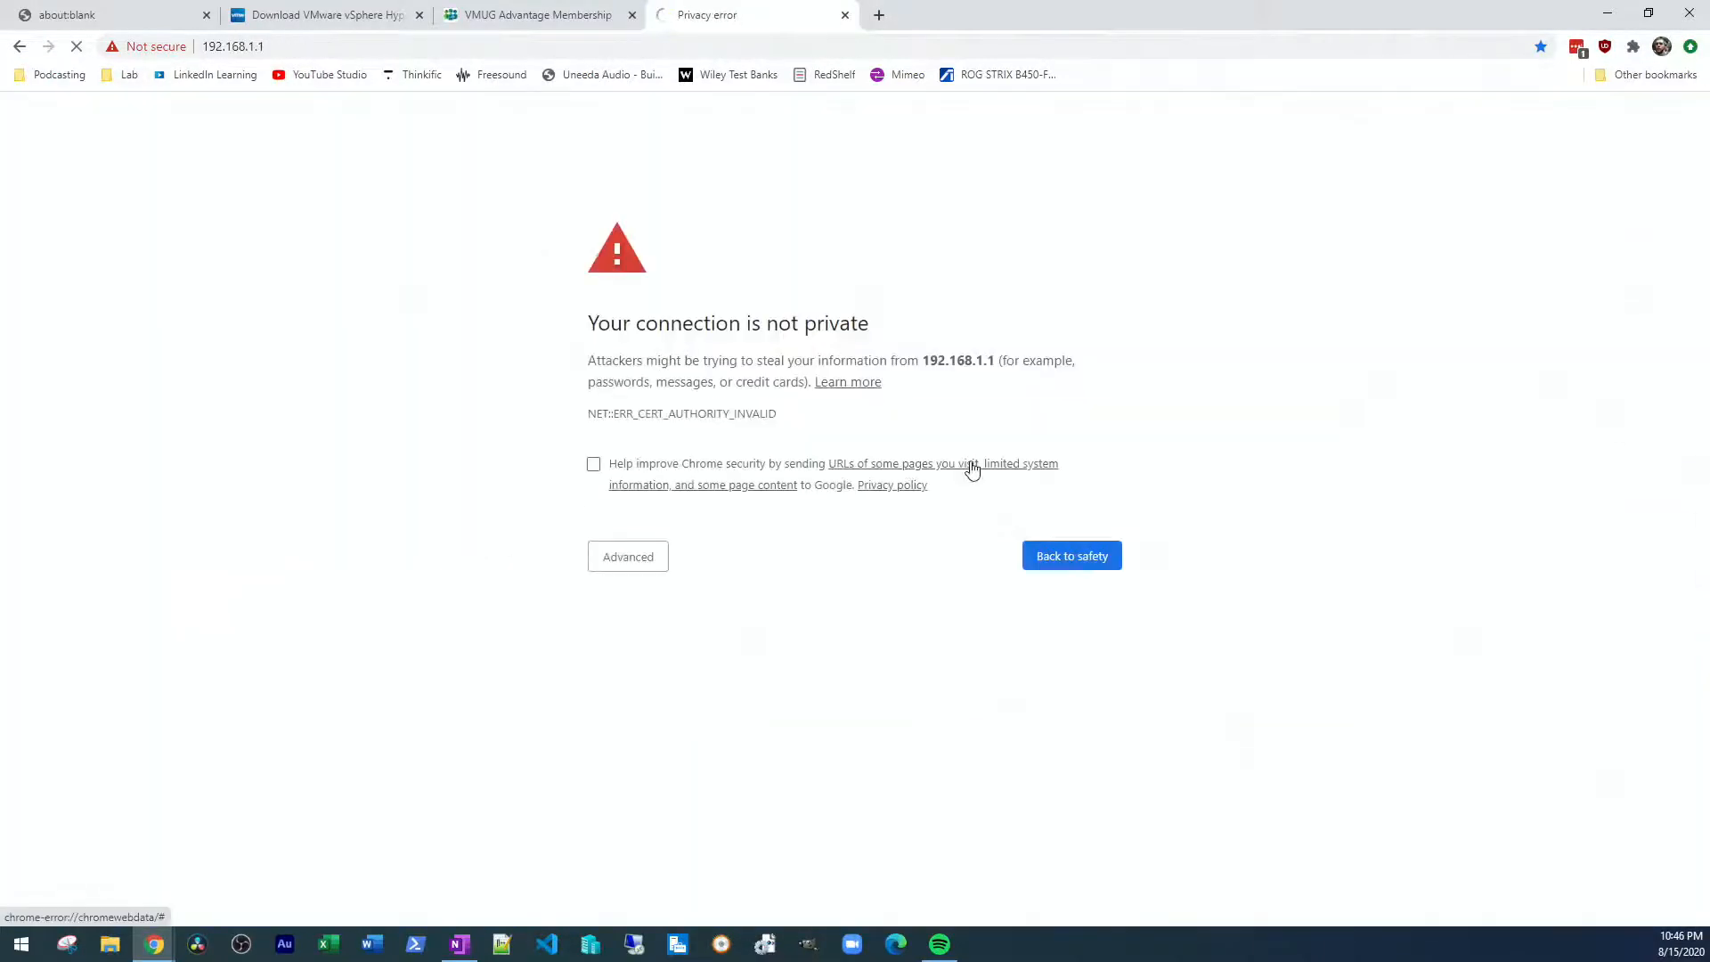
{"action": "left_click", "coordinate": [592, 549]}
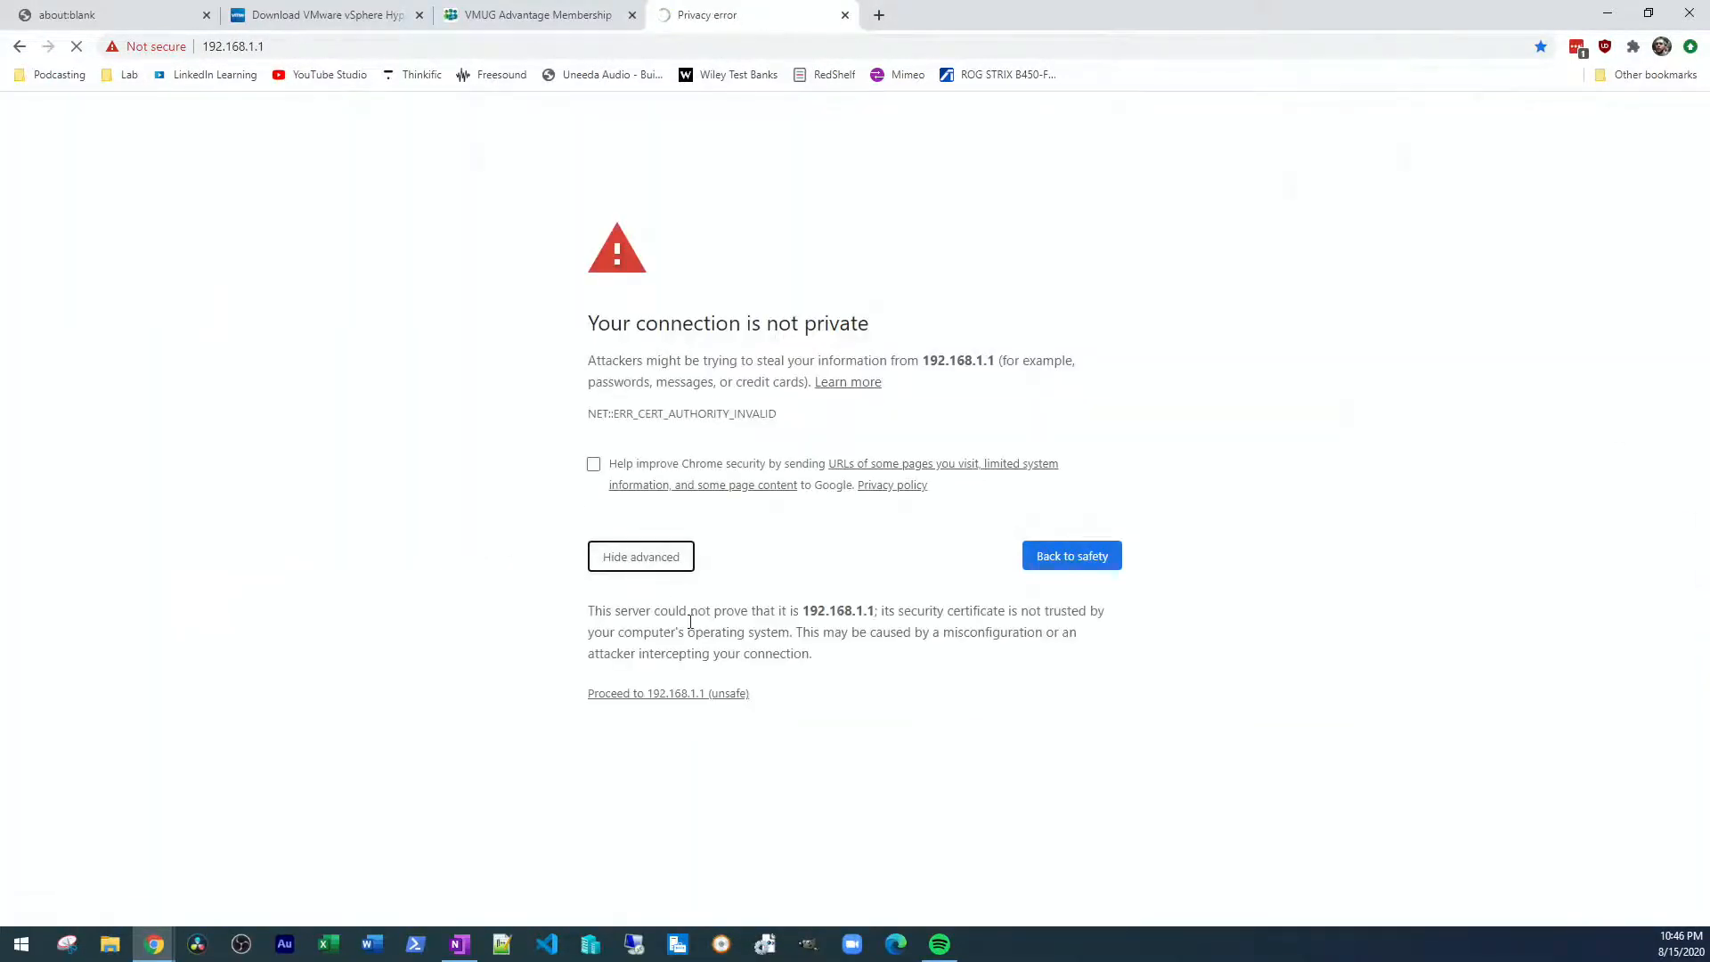
{"action": "left_click", "coordinate": [697, 695]}
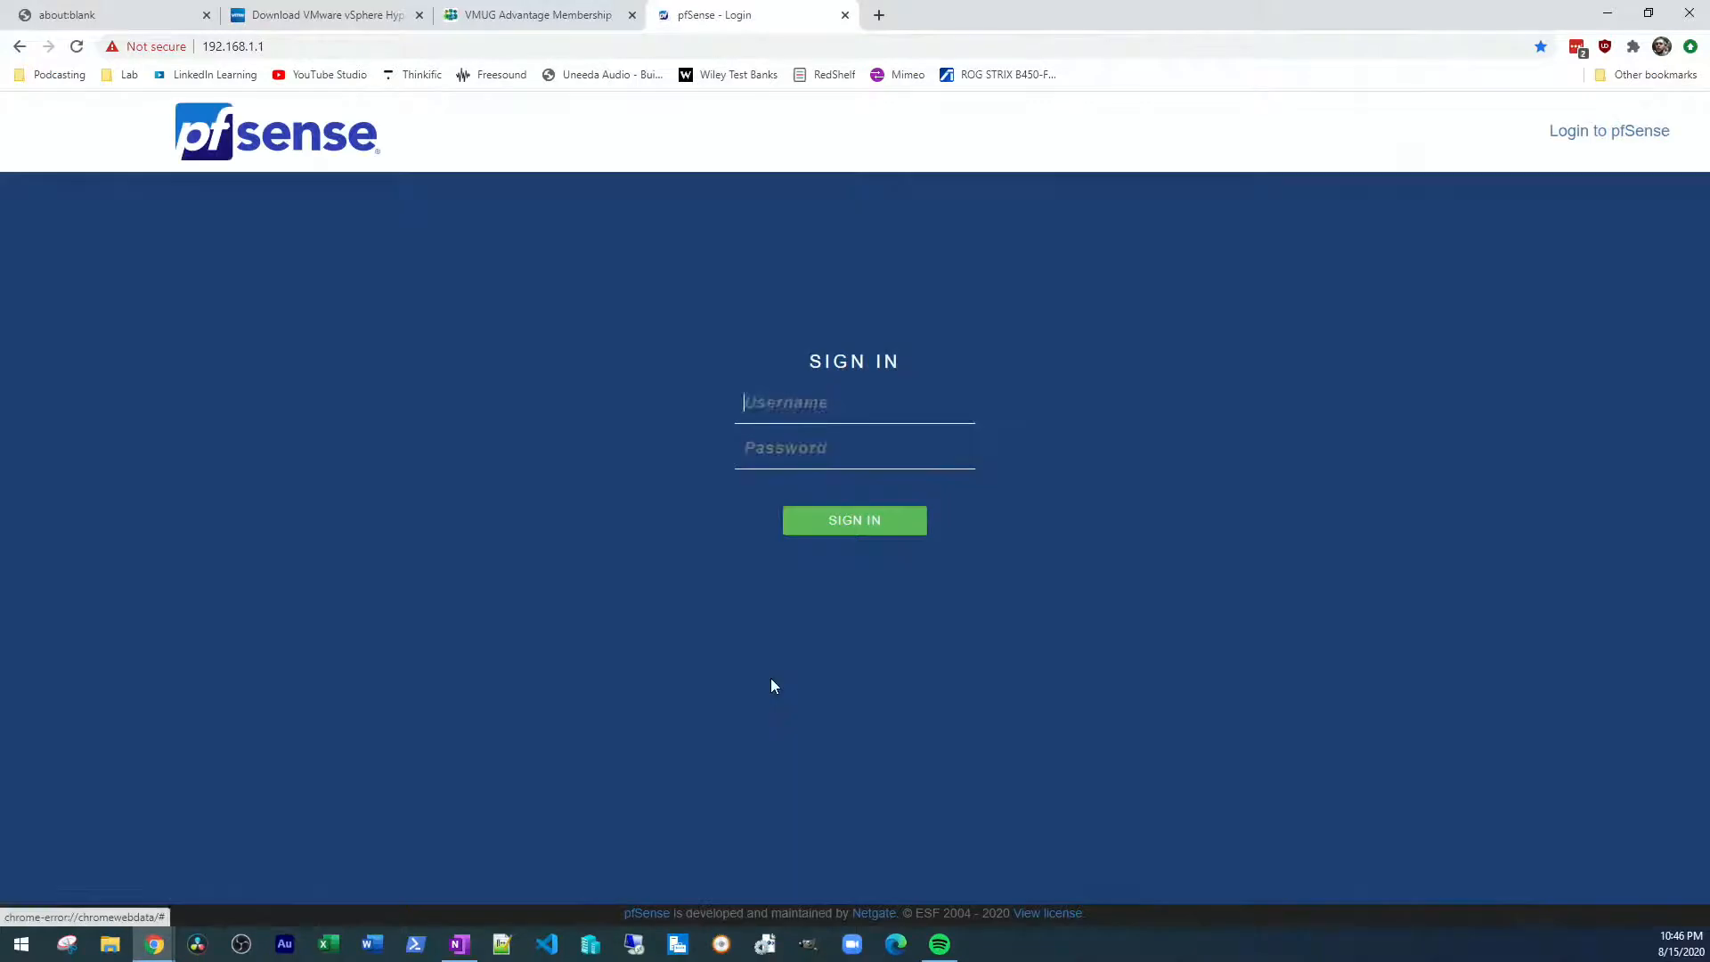
{"action": "left_click", "coordinate": [833, 535]}
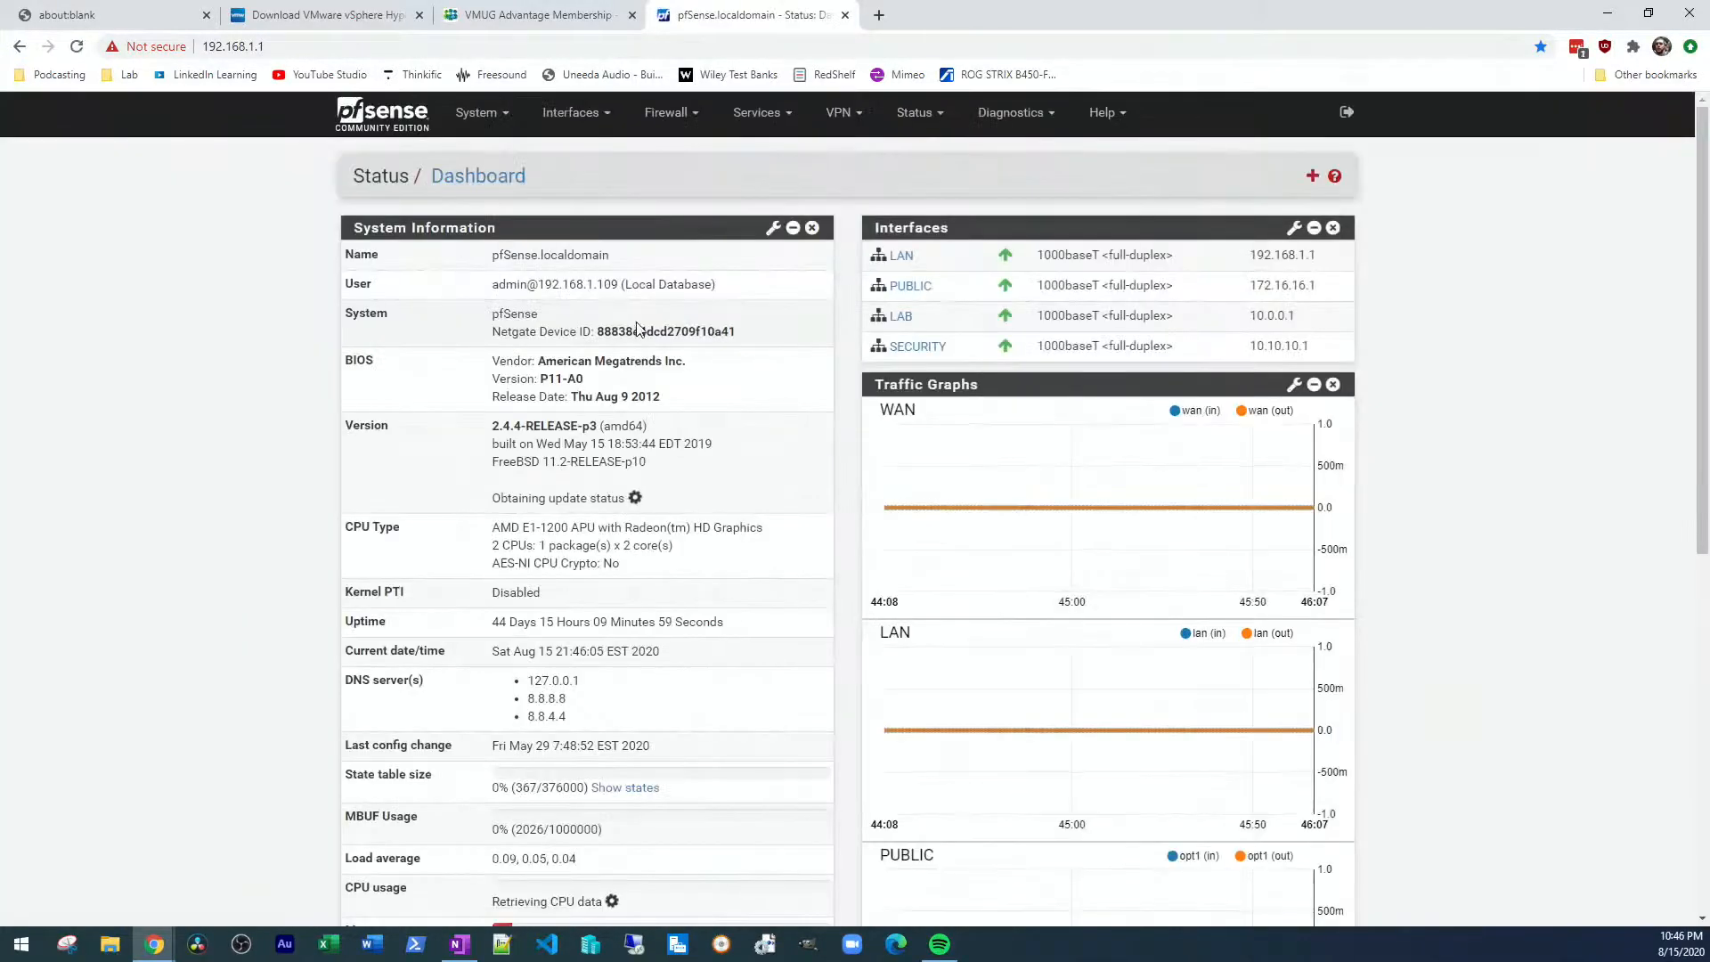
Examine the interface traffic graphs and system information on the pfSense dashboard, and close its browser tab
{"action": "scroll", "coordinate": [878, 363], "scroll_direction": "down", "scroll_amount": 5}
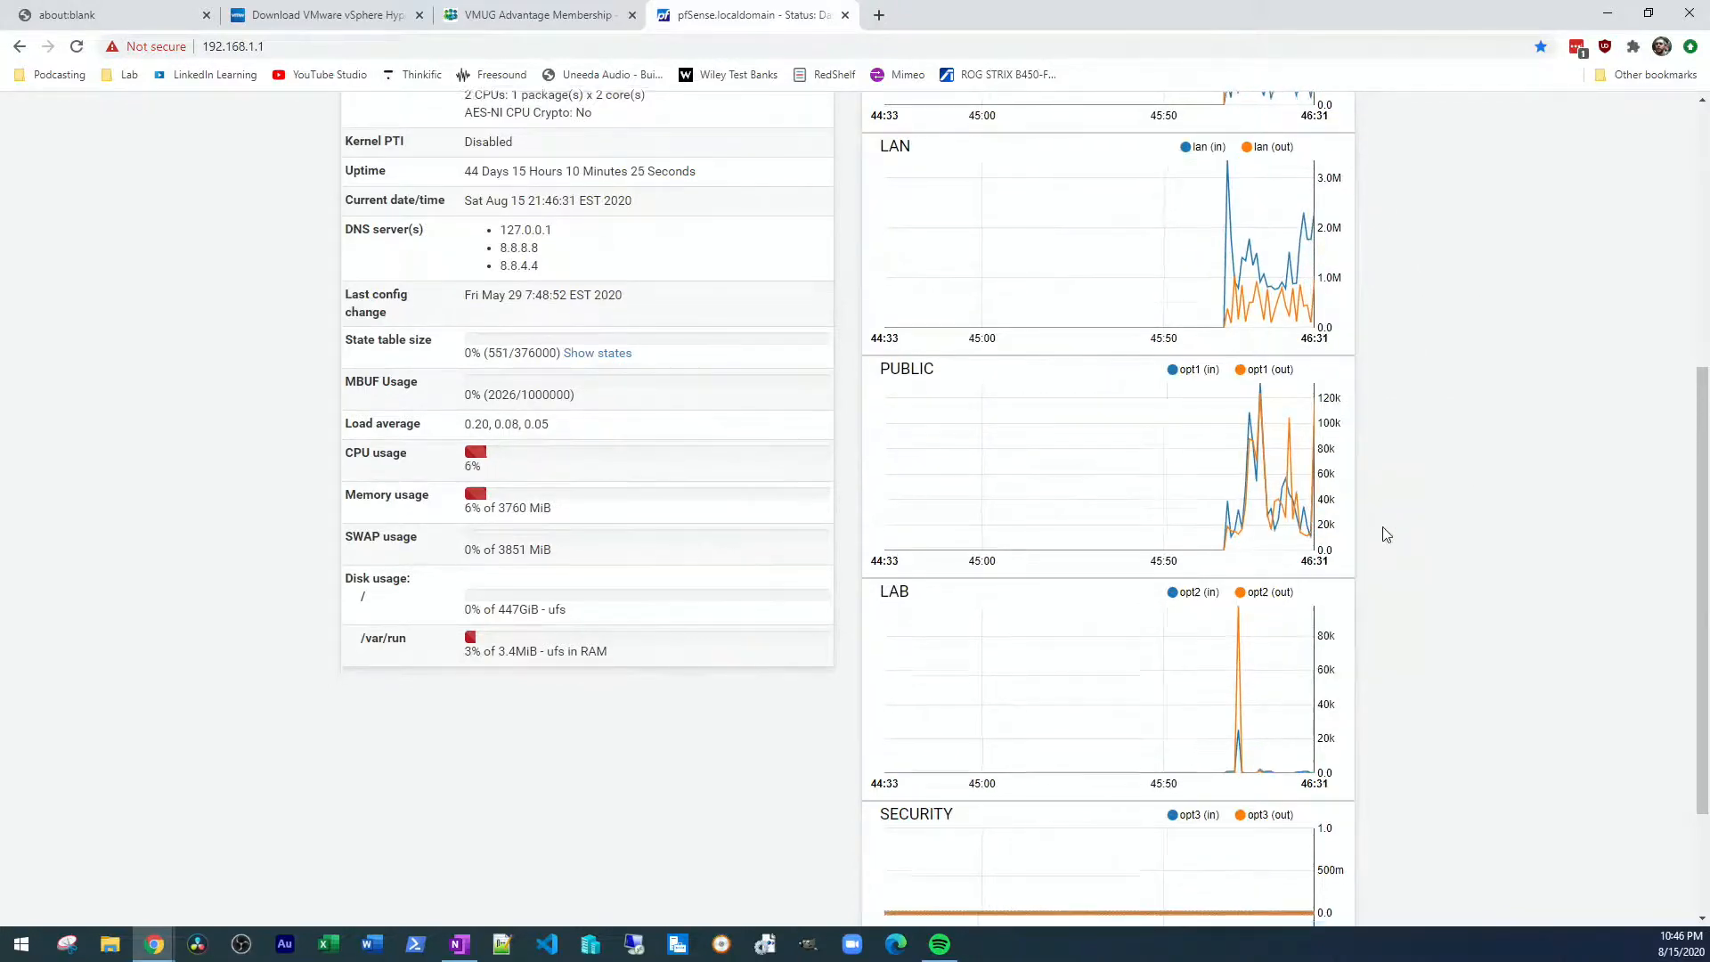
{"action": "scroll", "coordinate": [1382, 534], "scroll_direction": "down", "scroll_amount": 2}
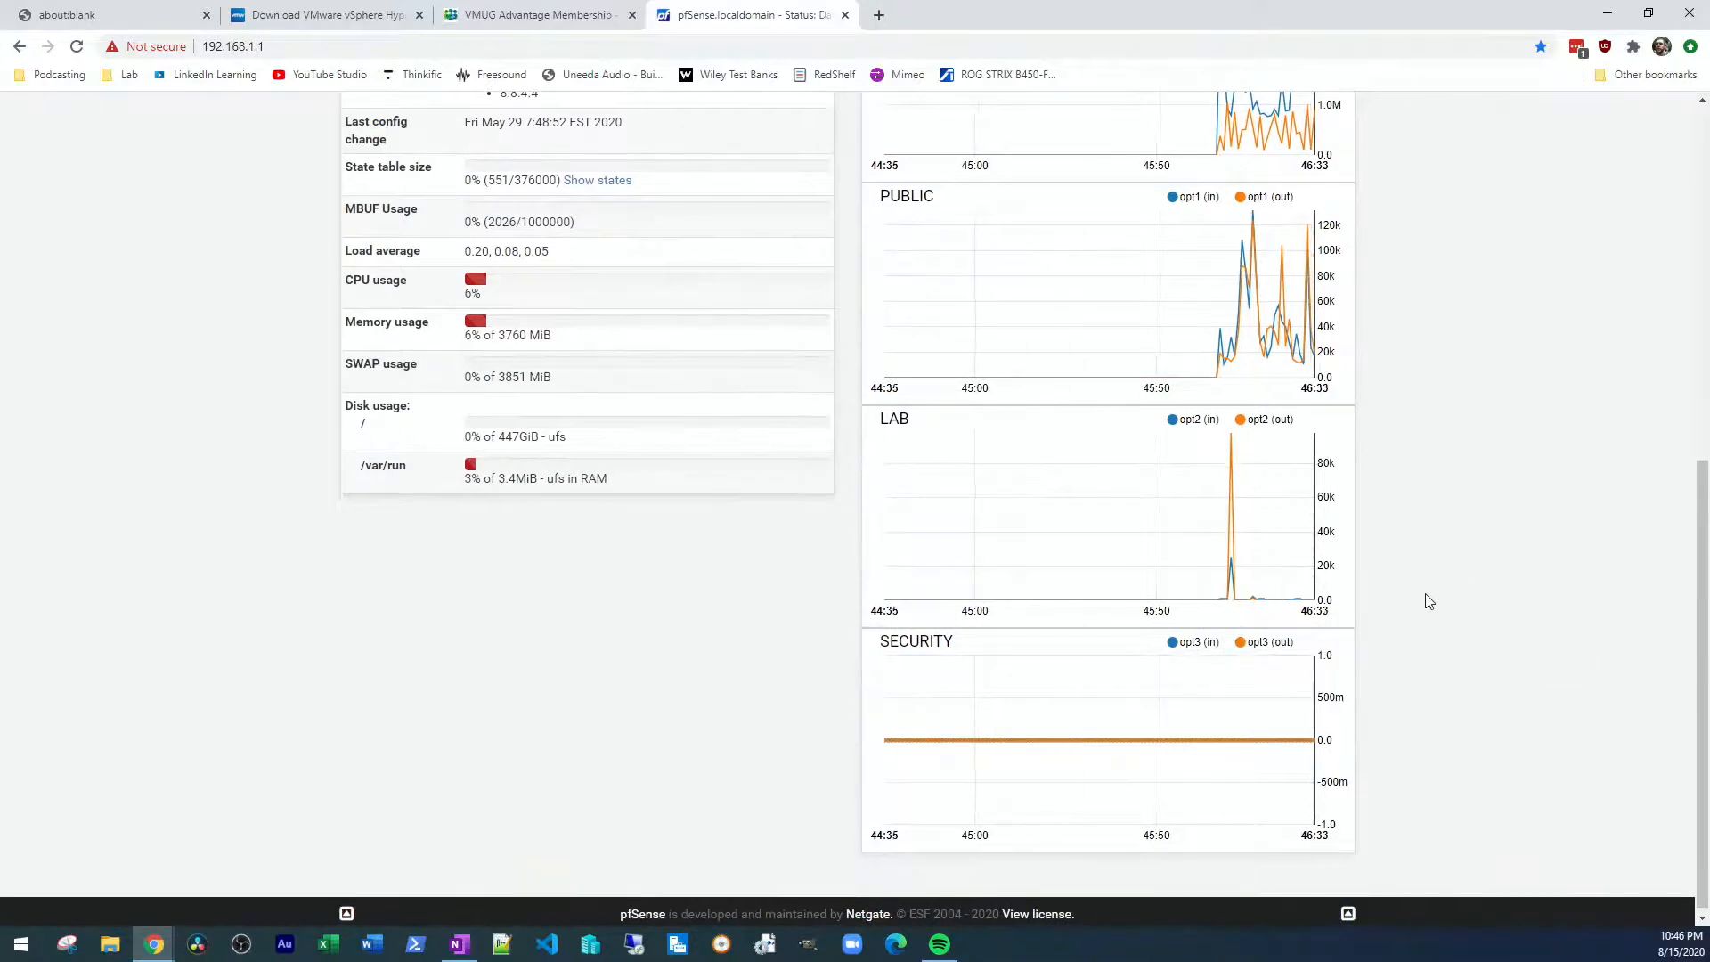
{"action": "scroll", "coordinate": [1419, 603], "scroll_direction": "up", "scroll_amount": 1}
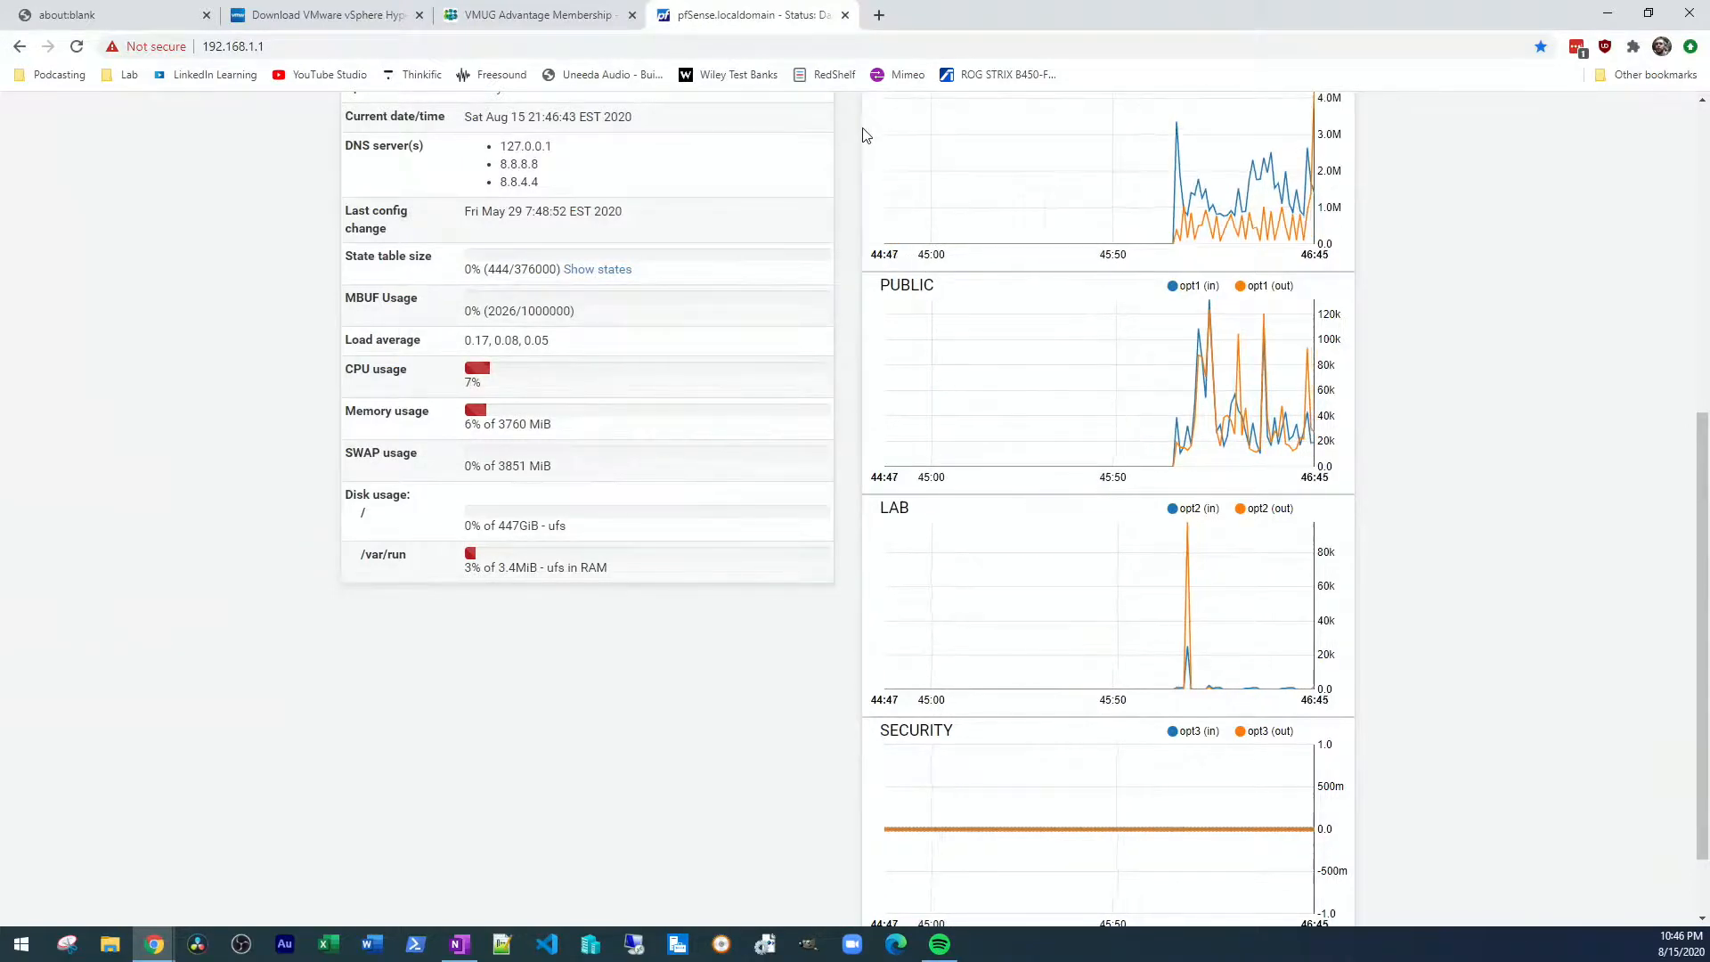
{"action": "left_click", "coordinate": [845, 15]}
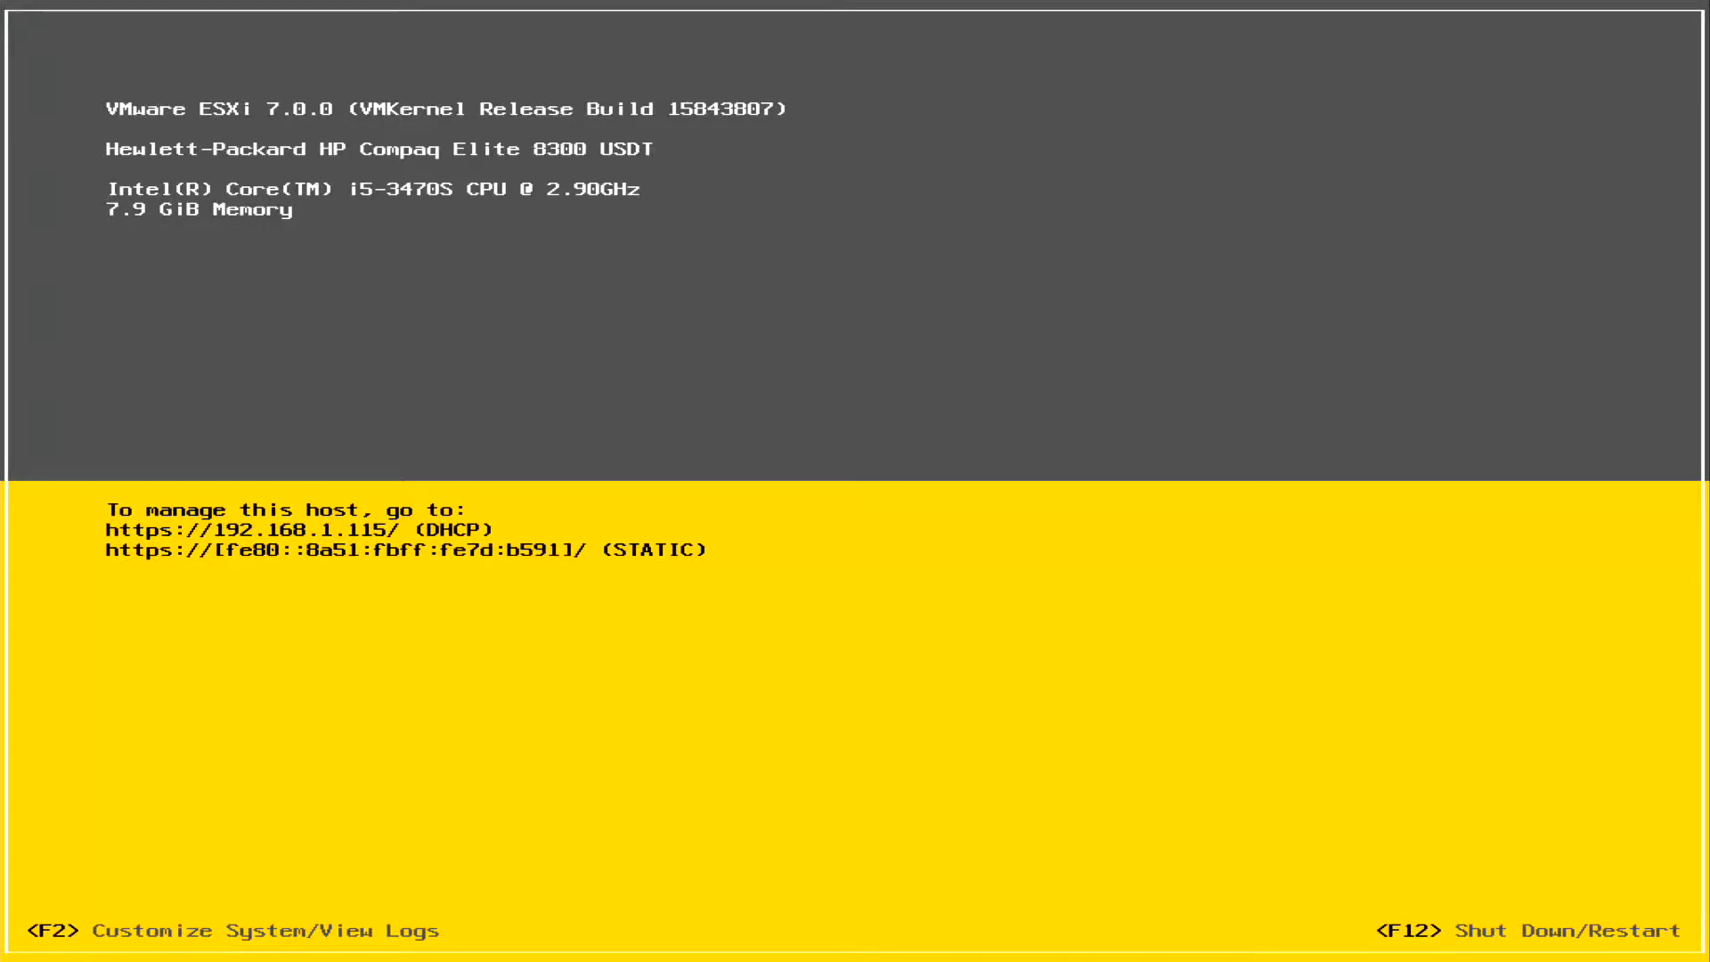
Open system customization on the ESXi host console and log in as root with the account password
{"action": "key", "text": "F2"}
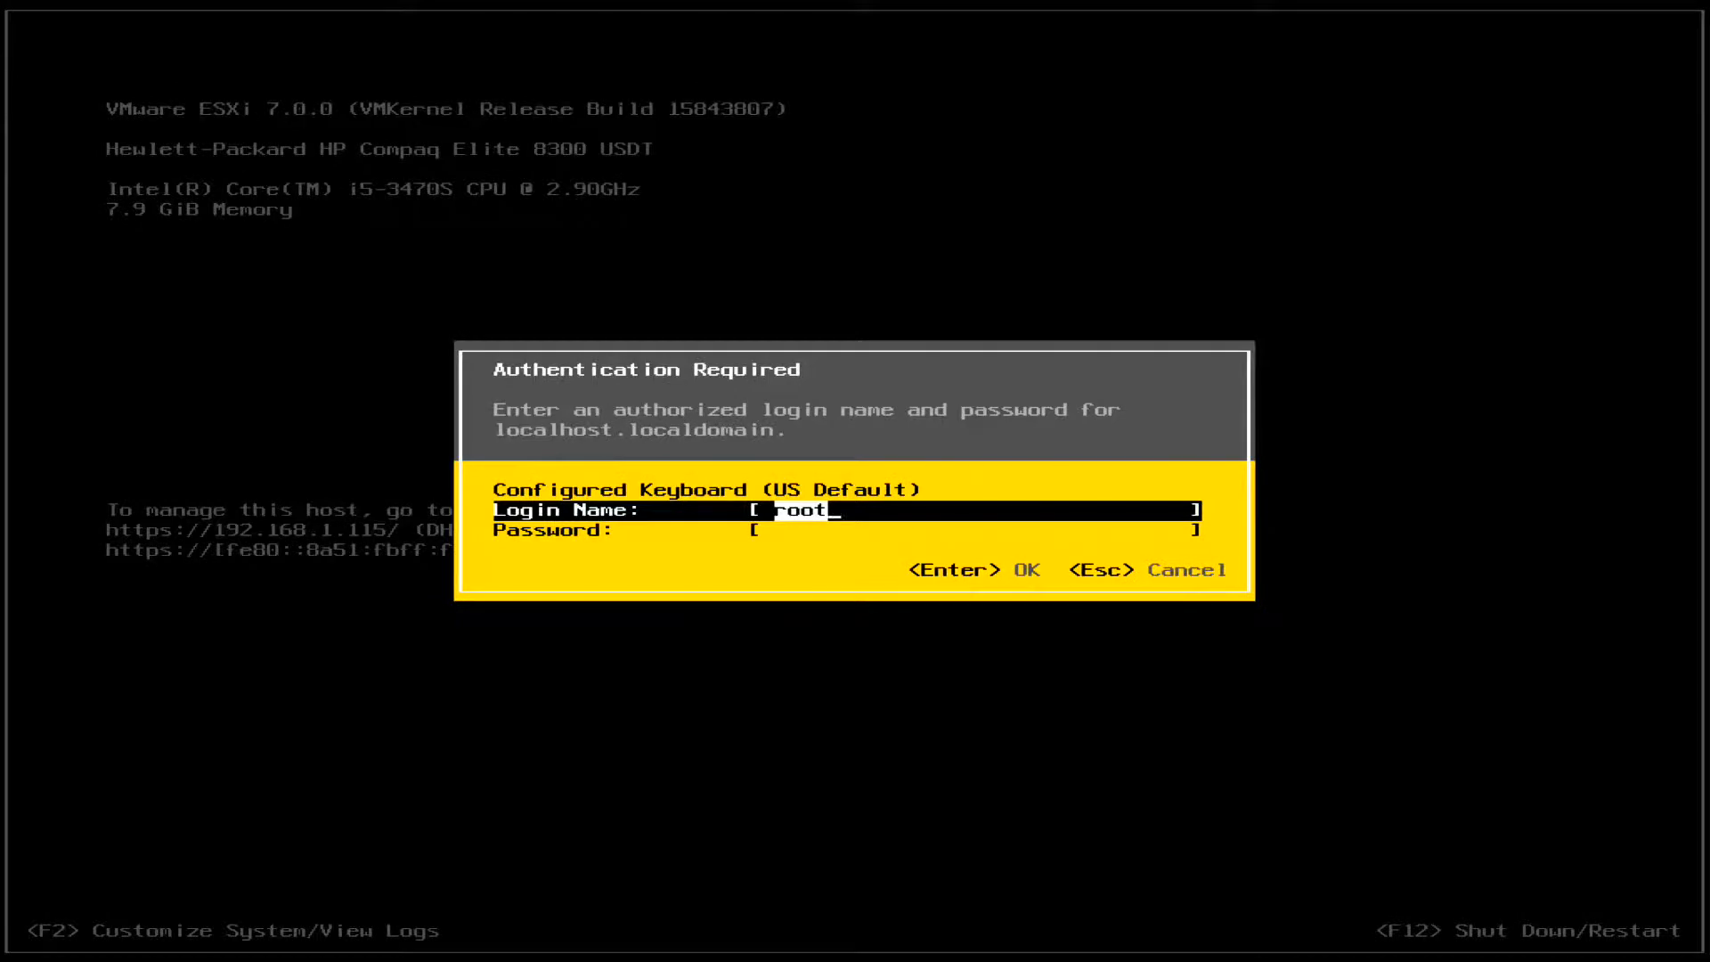
{"action": "key", "text": "Tab"}
{"action": "type", "text": "***"}
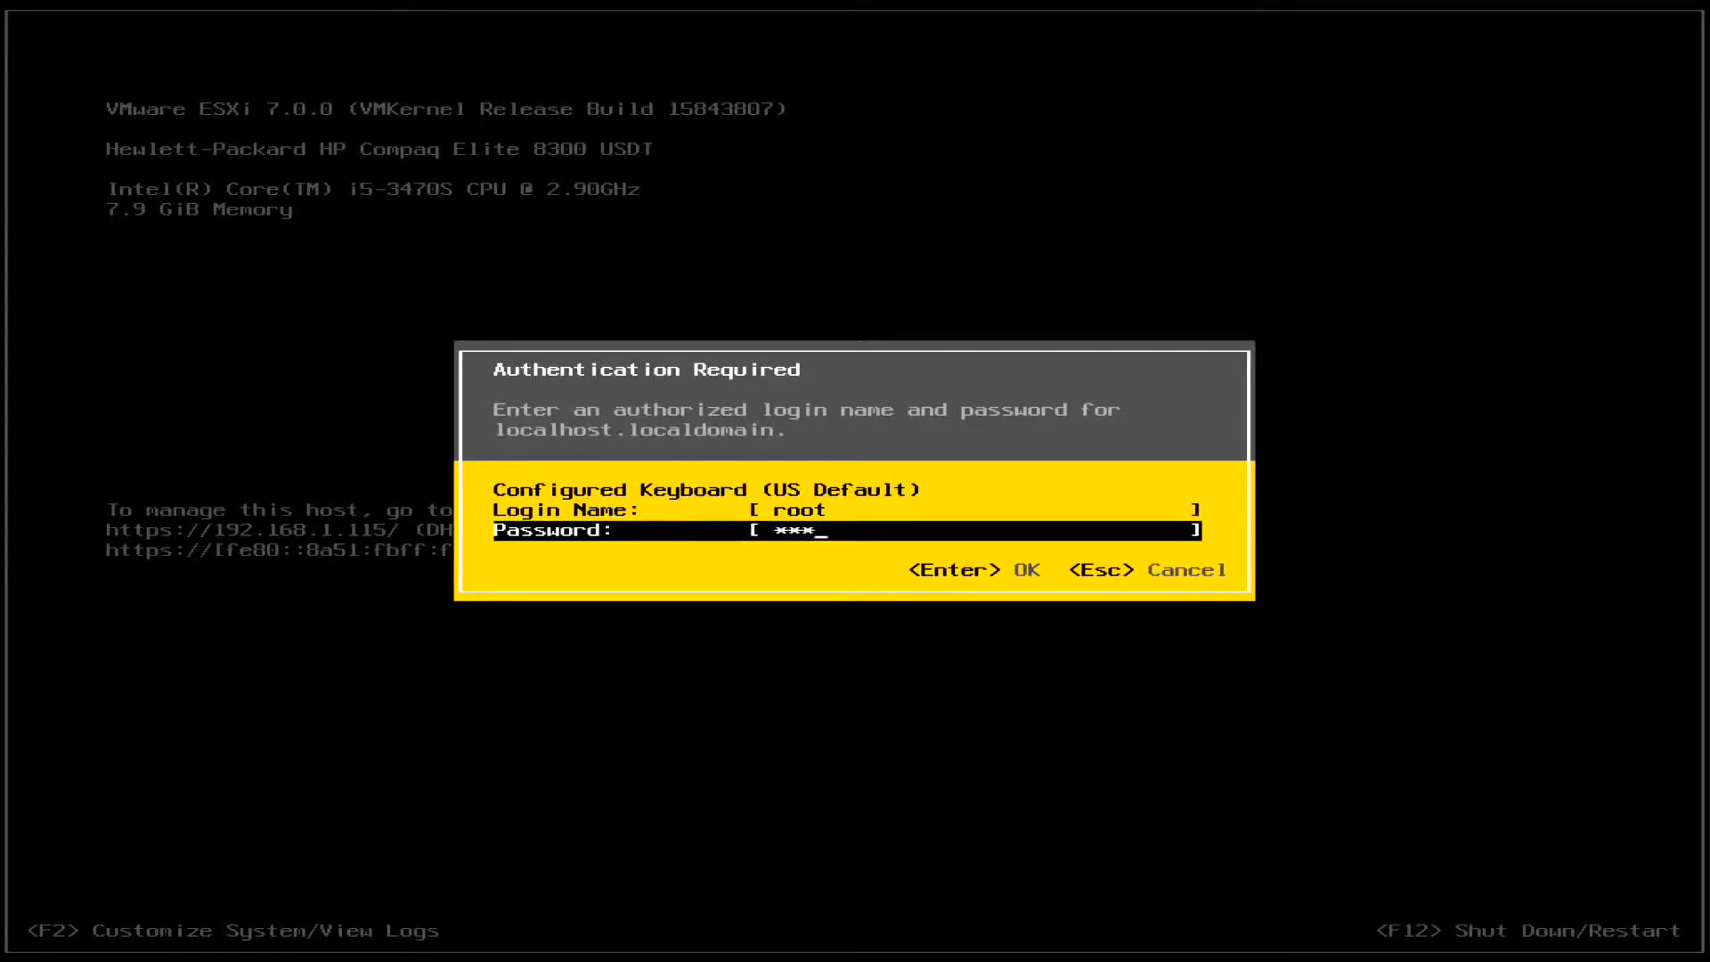
{"action": "type", "text": "*******"}
{"action": "key", "text": "Return"}
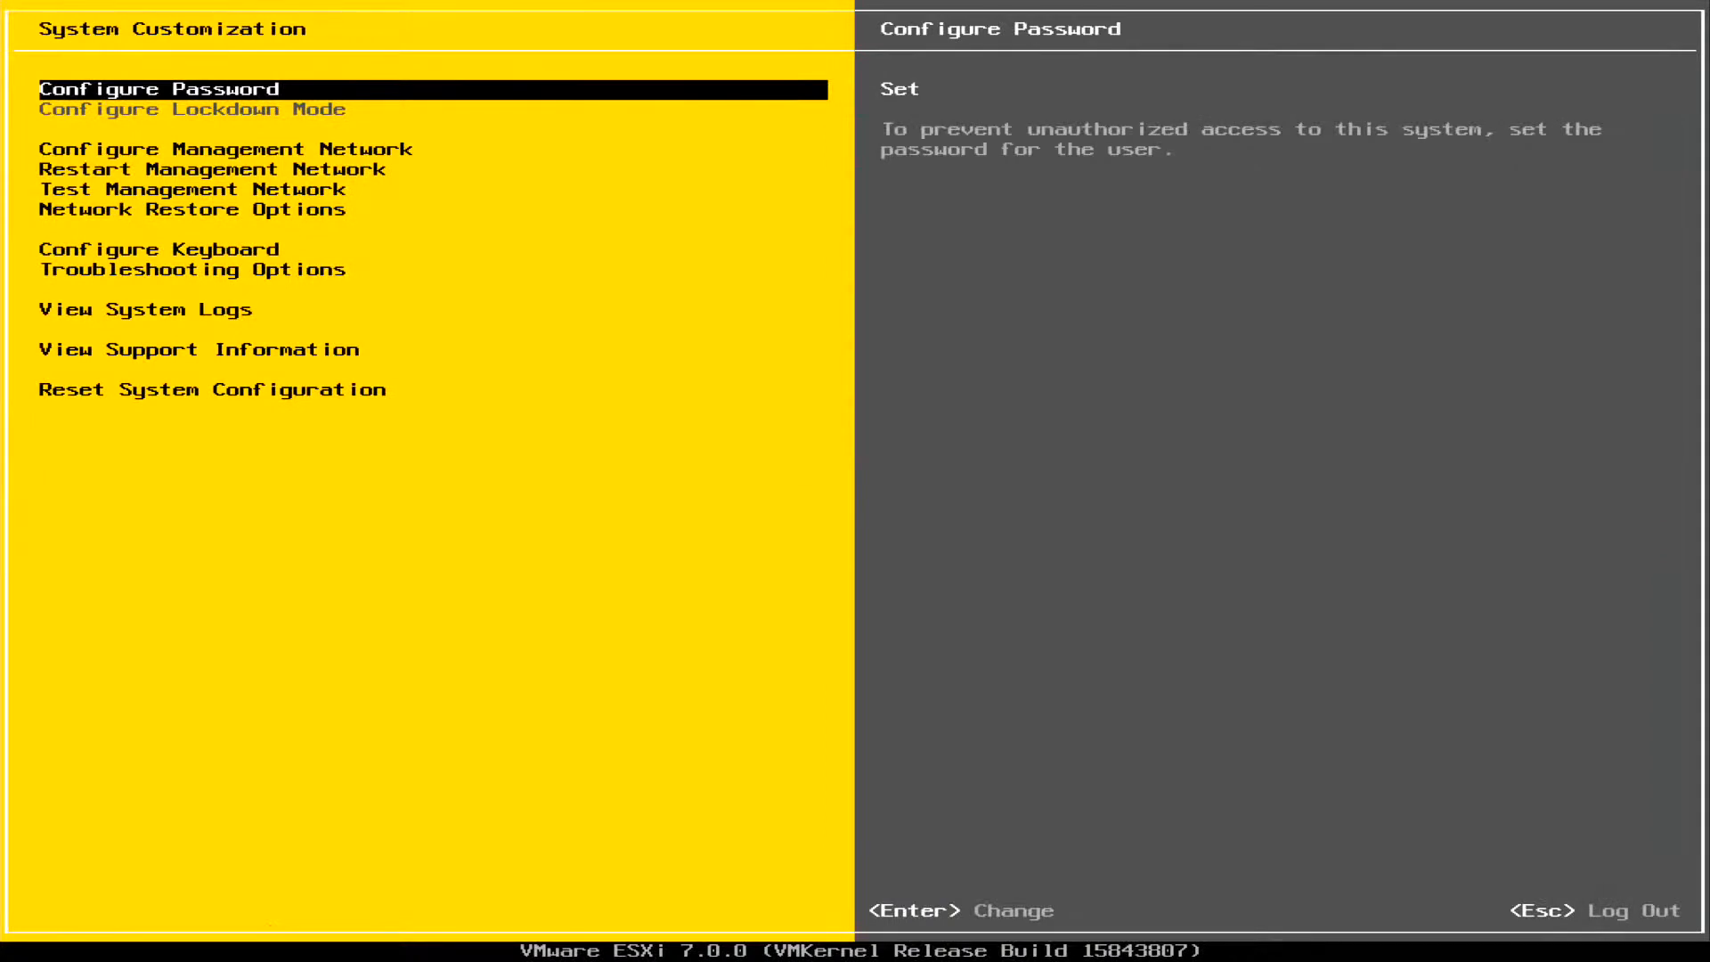
Examine the management network's IPv4 configuration, including the static address option, cancel out of it, and leave system customization
{"action": "key", "text": "Down"}
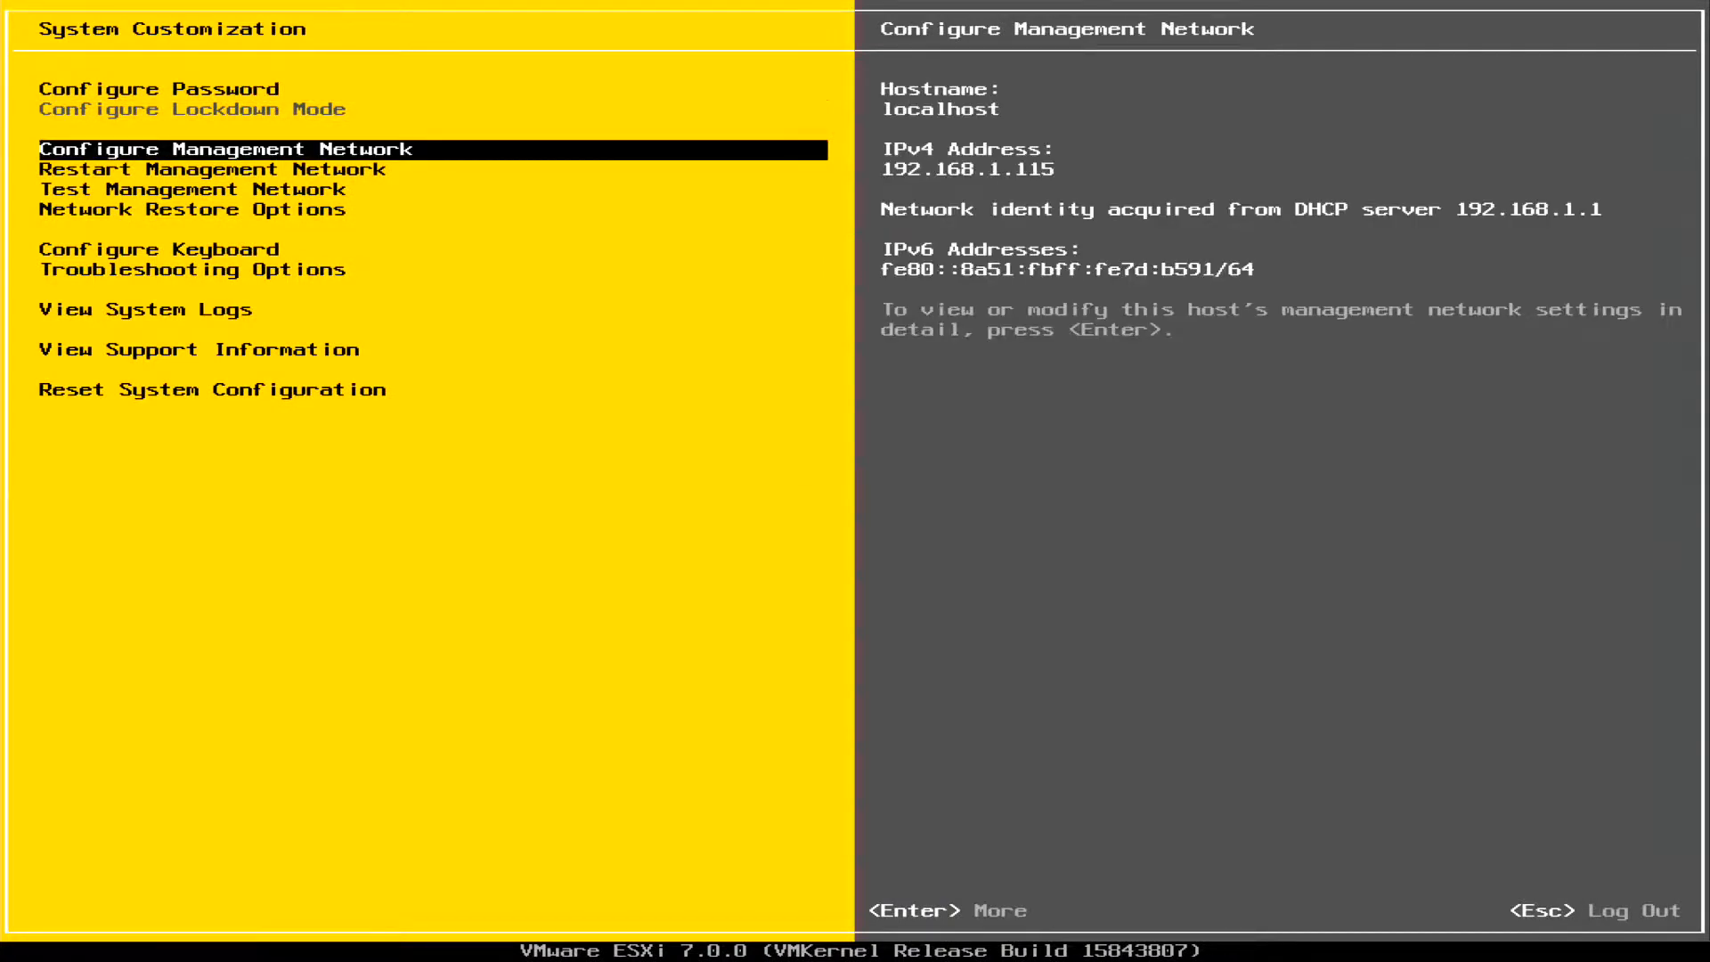
{"action": "key", "text": "Return"}
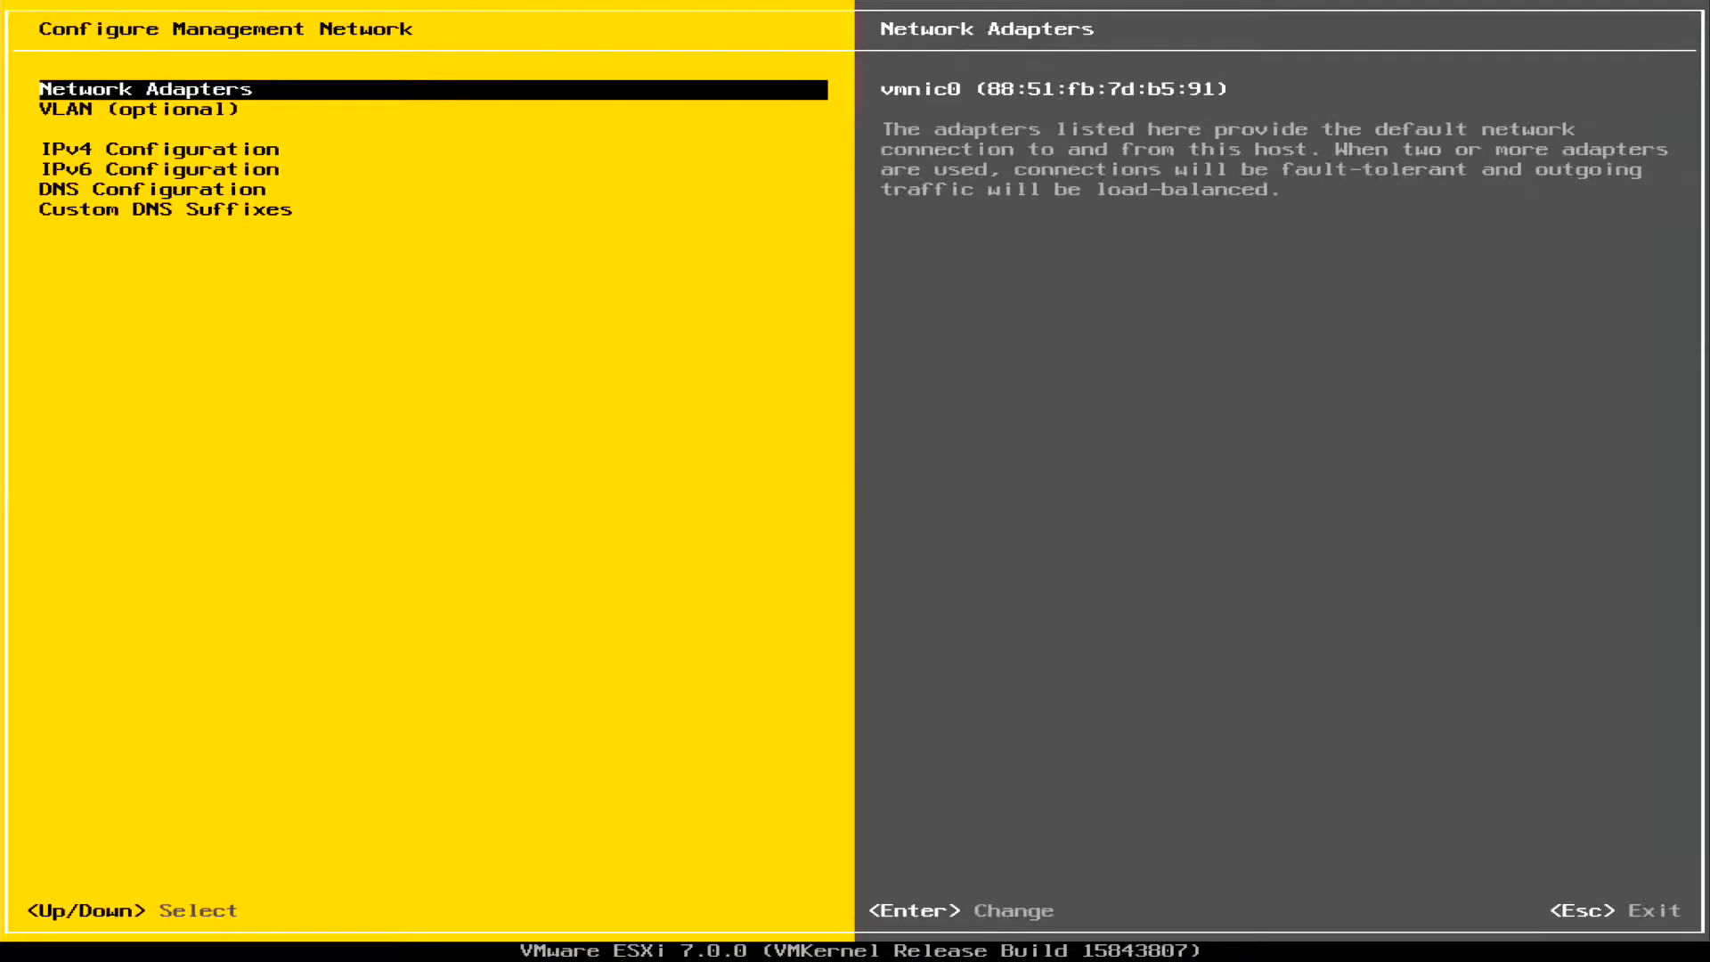
{"action": "key", "text": "Down"}
{"action": "key", "text": "Down"}
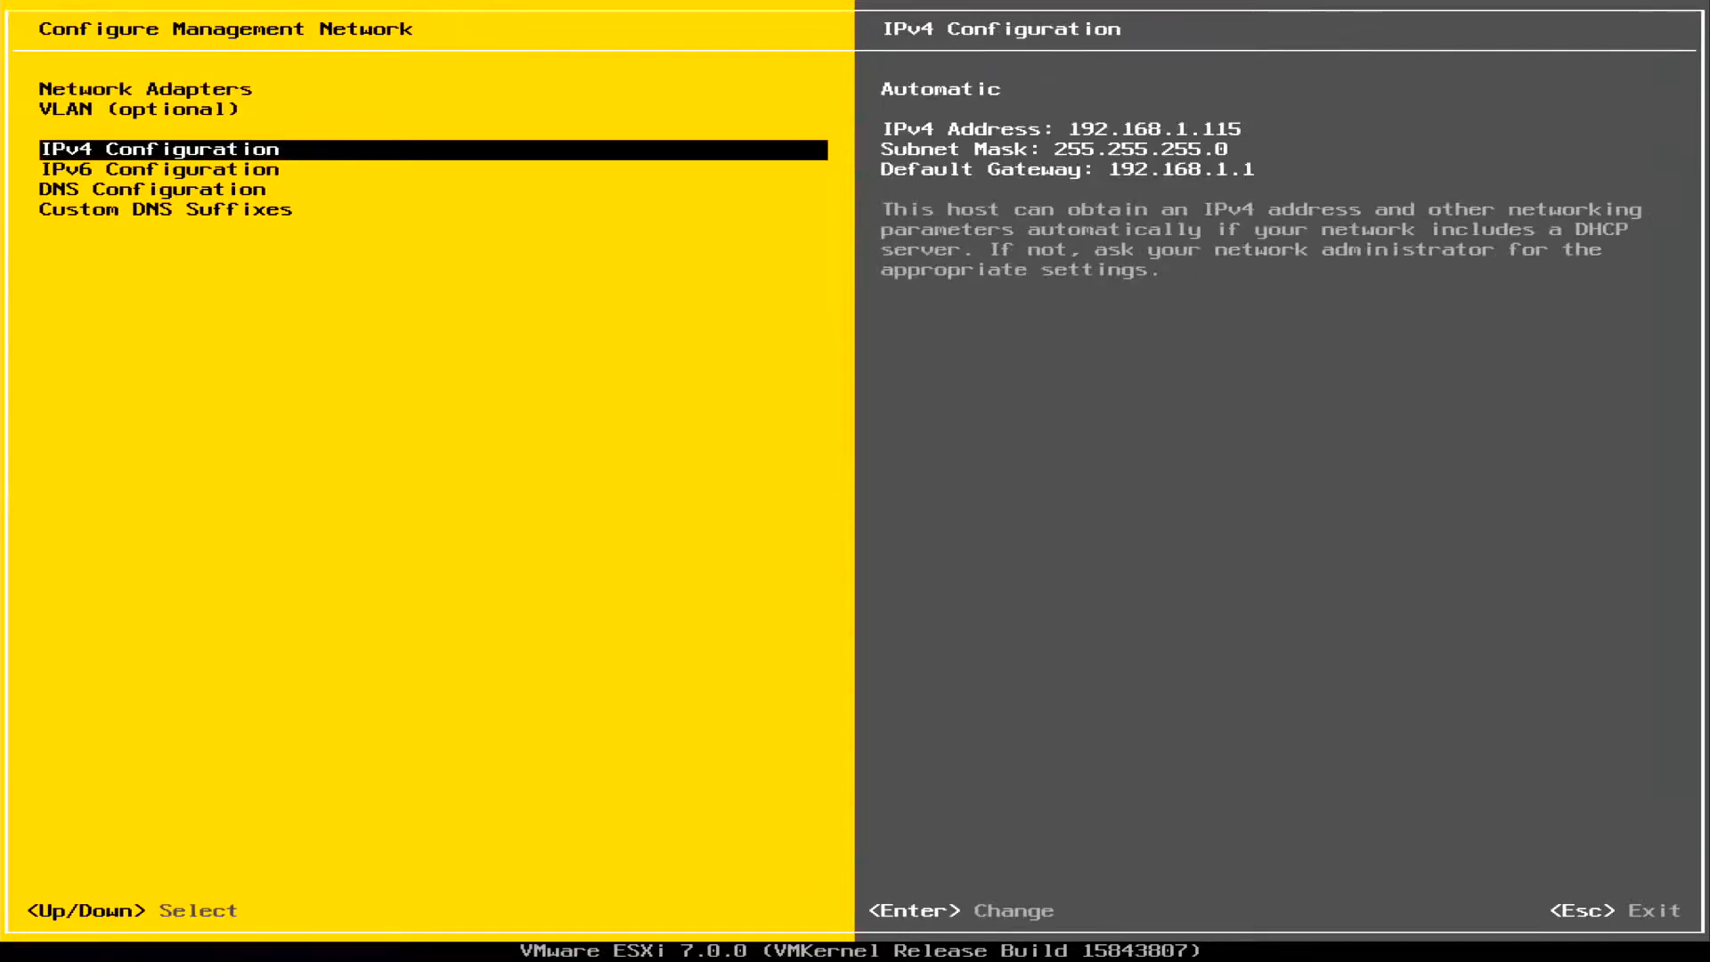
{"action": "key", "text": "Return"}
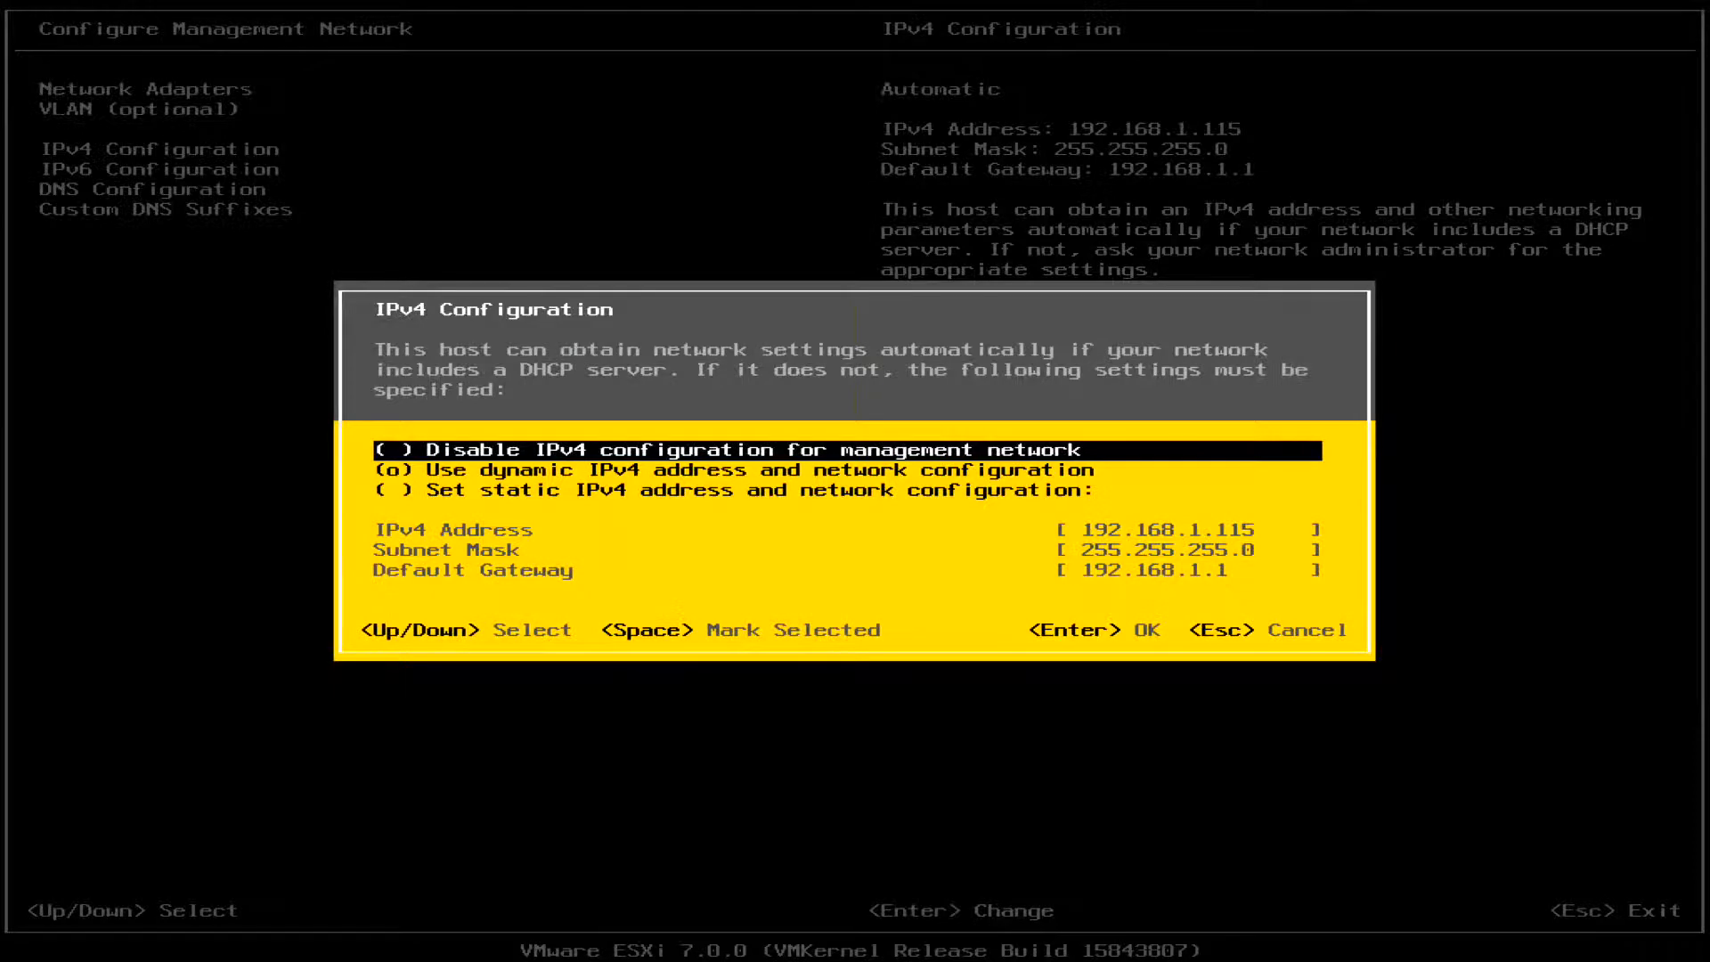
{"action": "key", "text": "Down"}
{"action": "key", "text": "Down"}
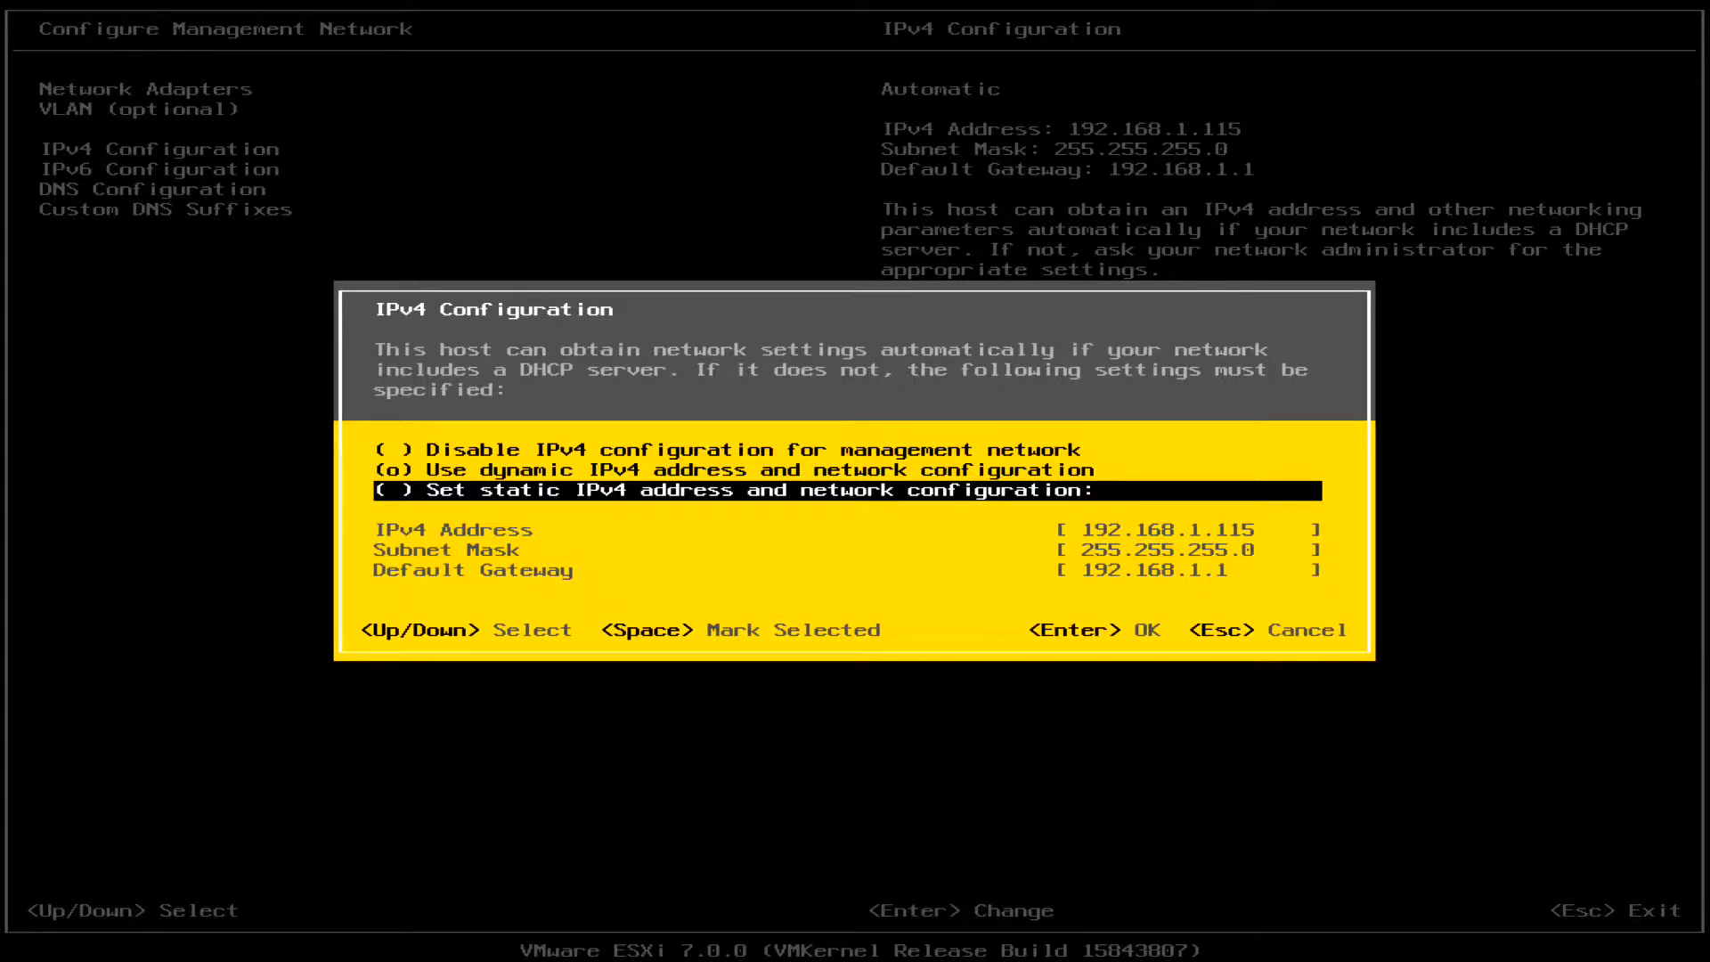
{"action": "key", "text": "Escape"}
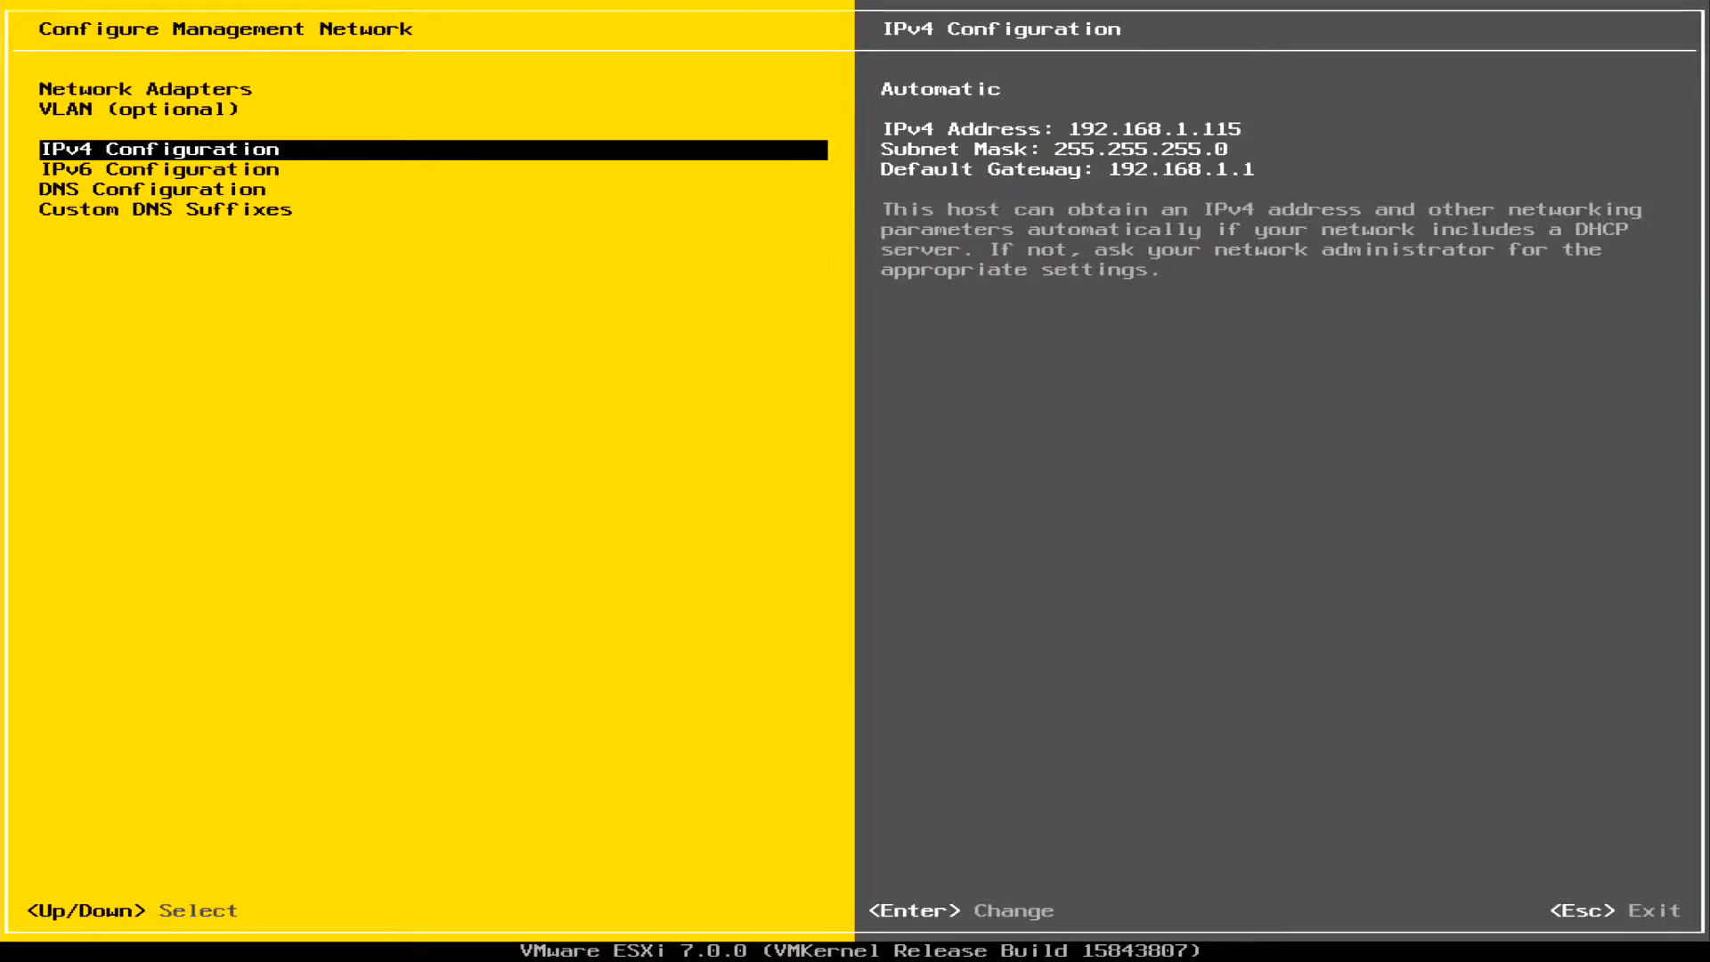
{"action": "key", "text": "Escape"}
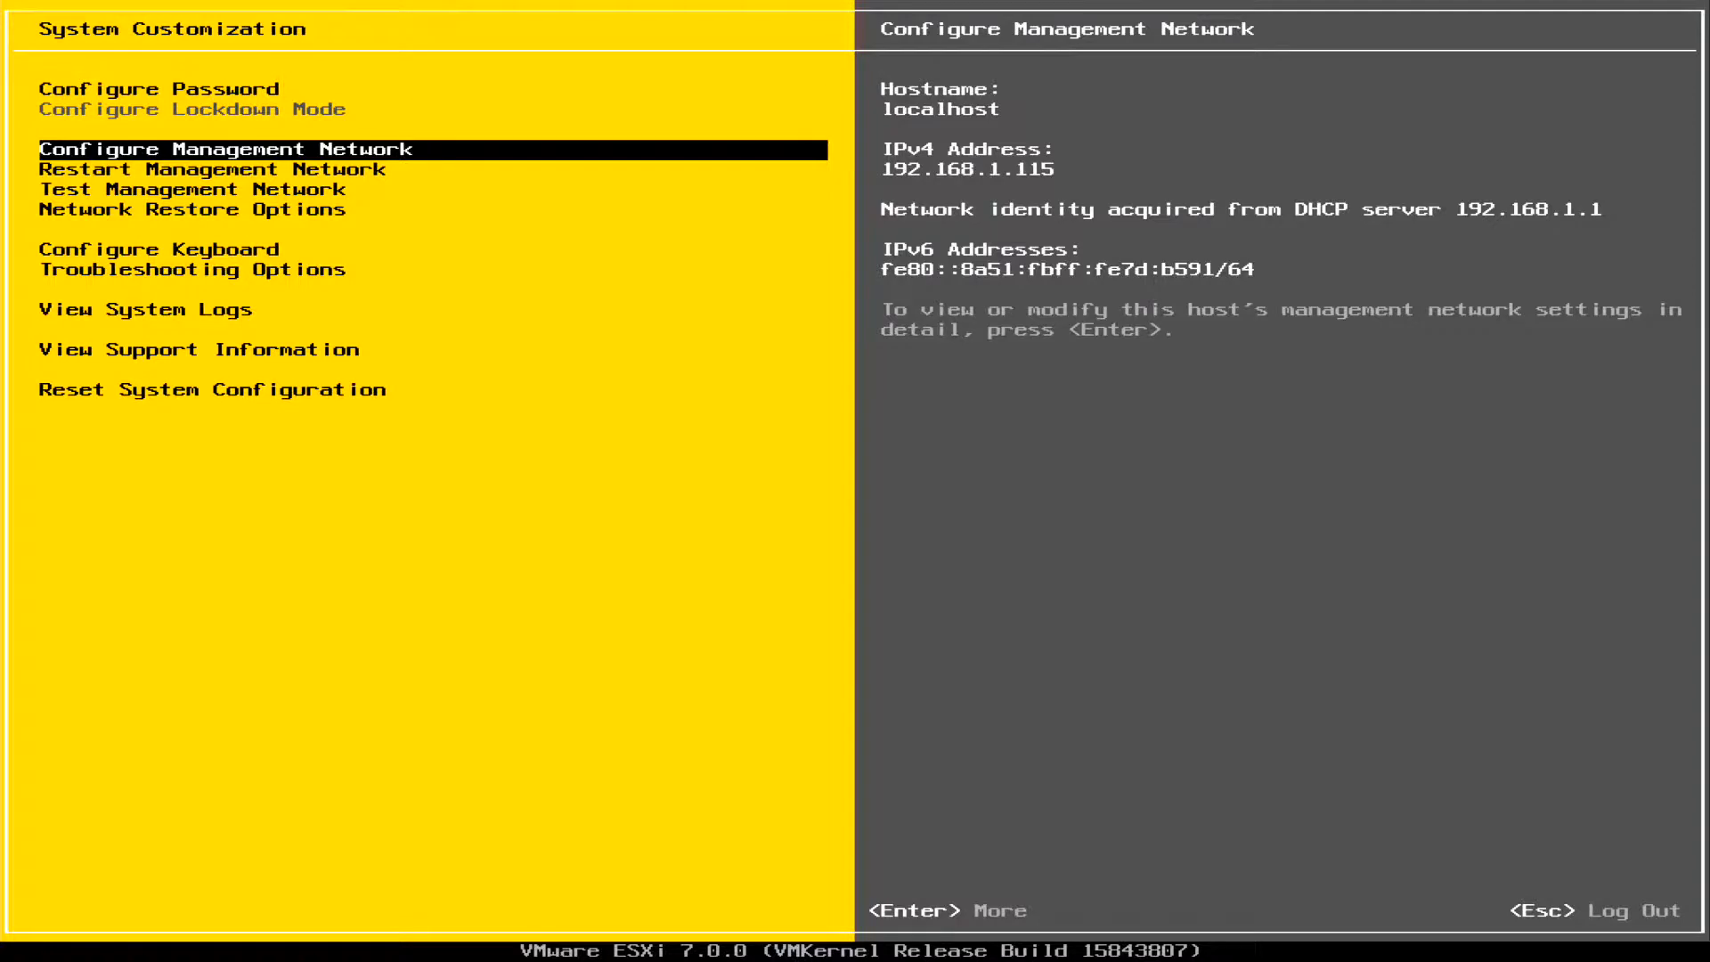
{"action": "key", "text": "Escape"}
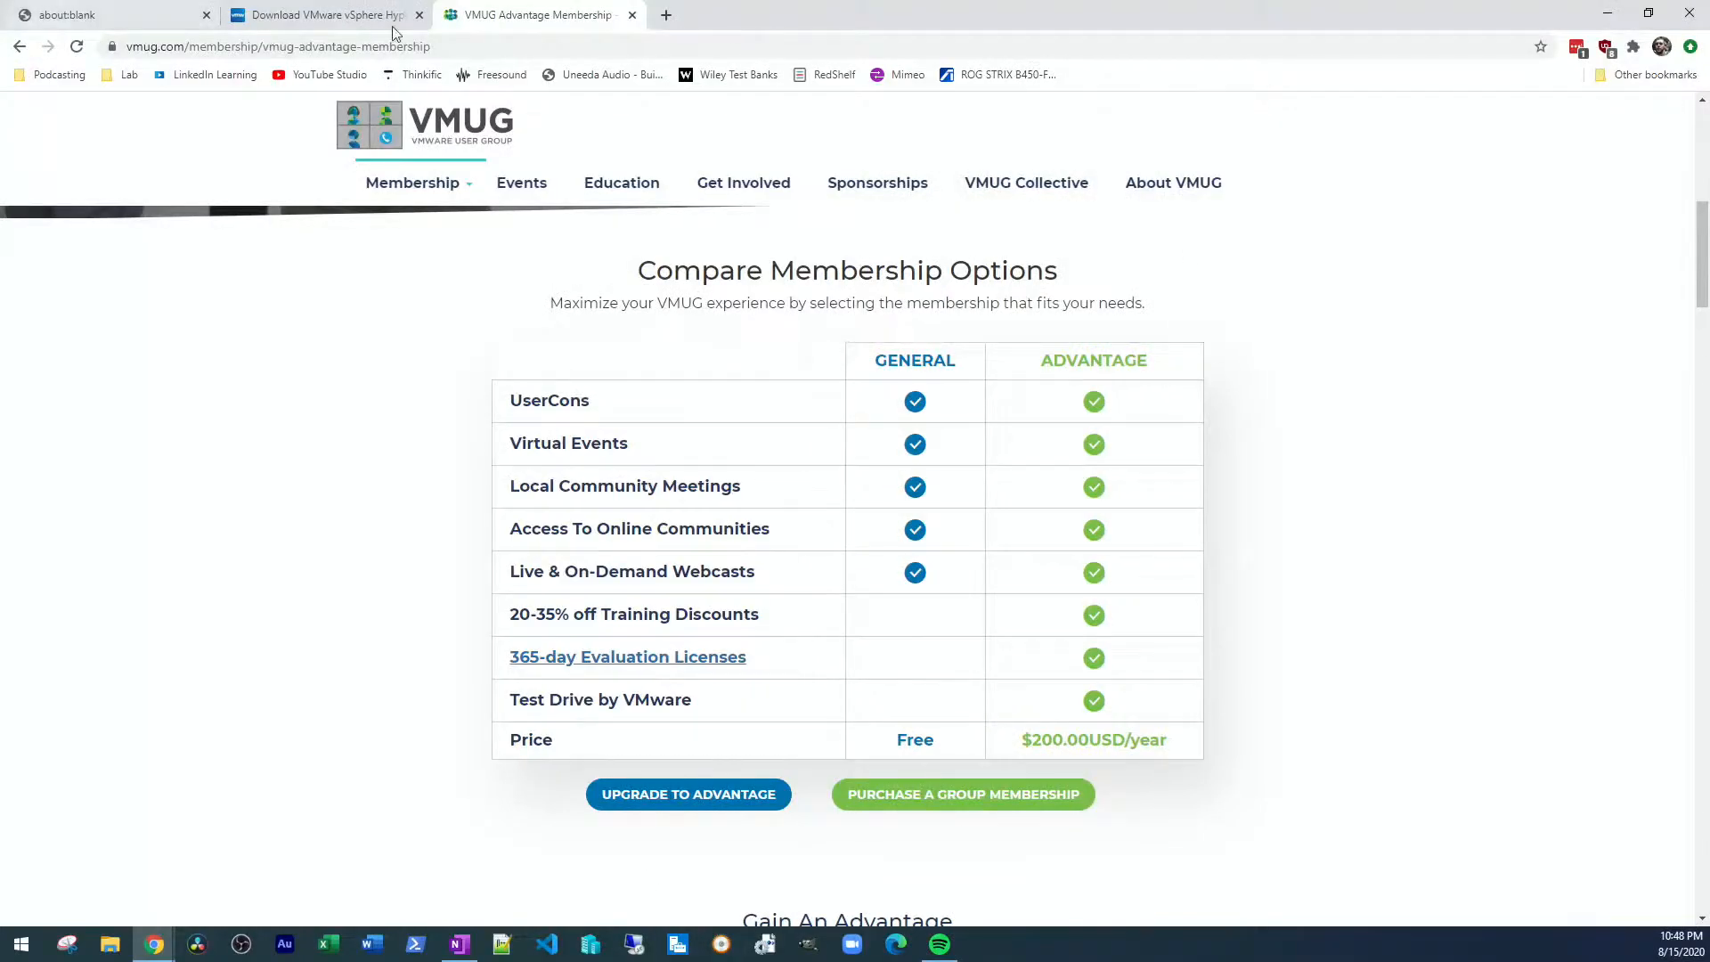
Open the new host's web client at 192.168.1.115 in a new browser tab and proceed past the certificate warning
{"action": "left_click", "coordinate": [666, 15]}
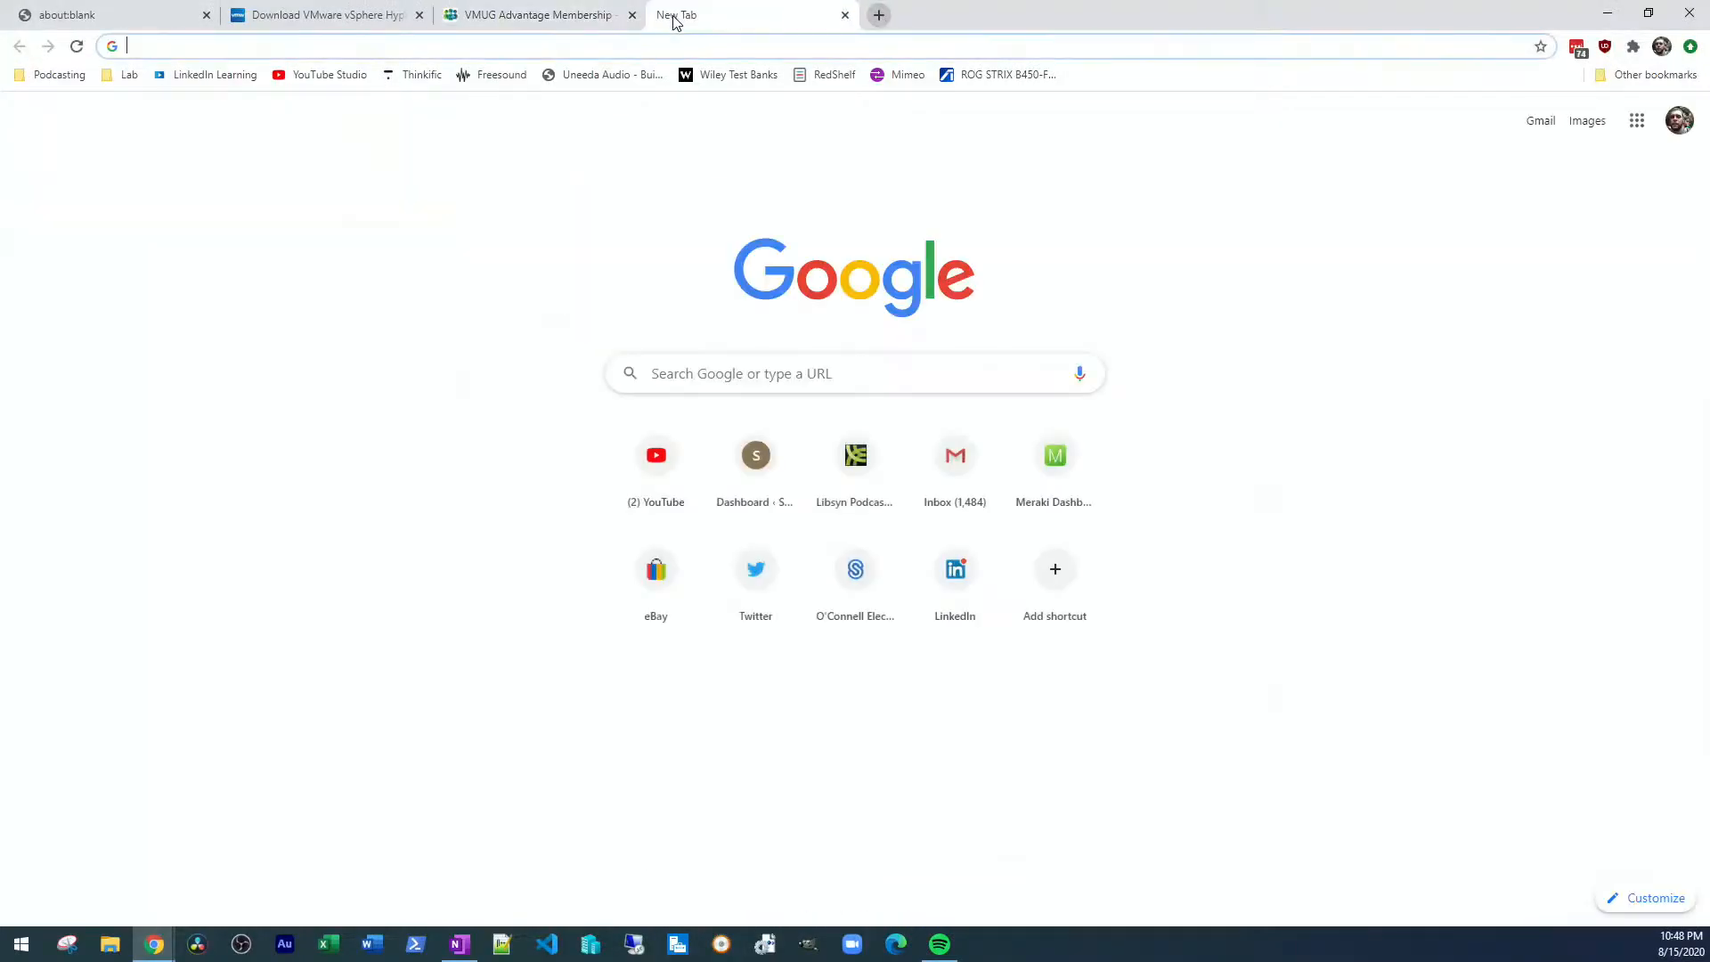
{"action": "type", "text": "192.168.1.116"}
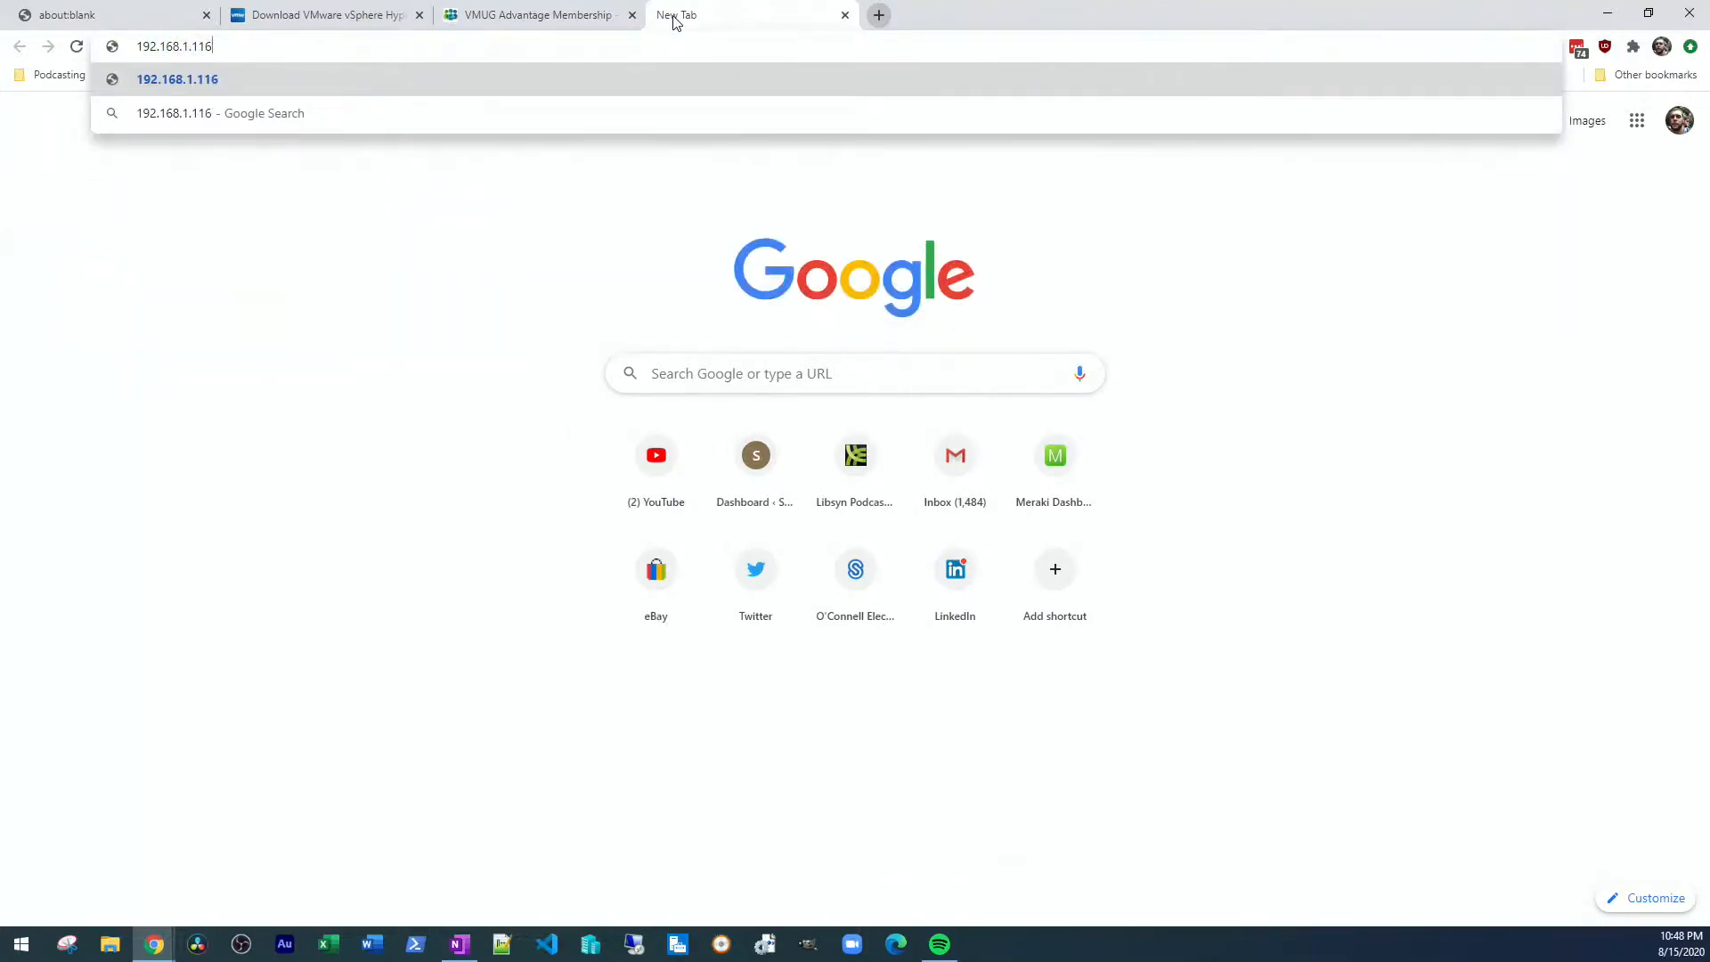
{"action": "key", "text": "BackSpace"}
{"action": "type", "text": "5"}
{"action": "key", "text": "Return"}
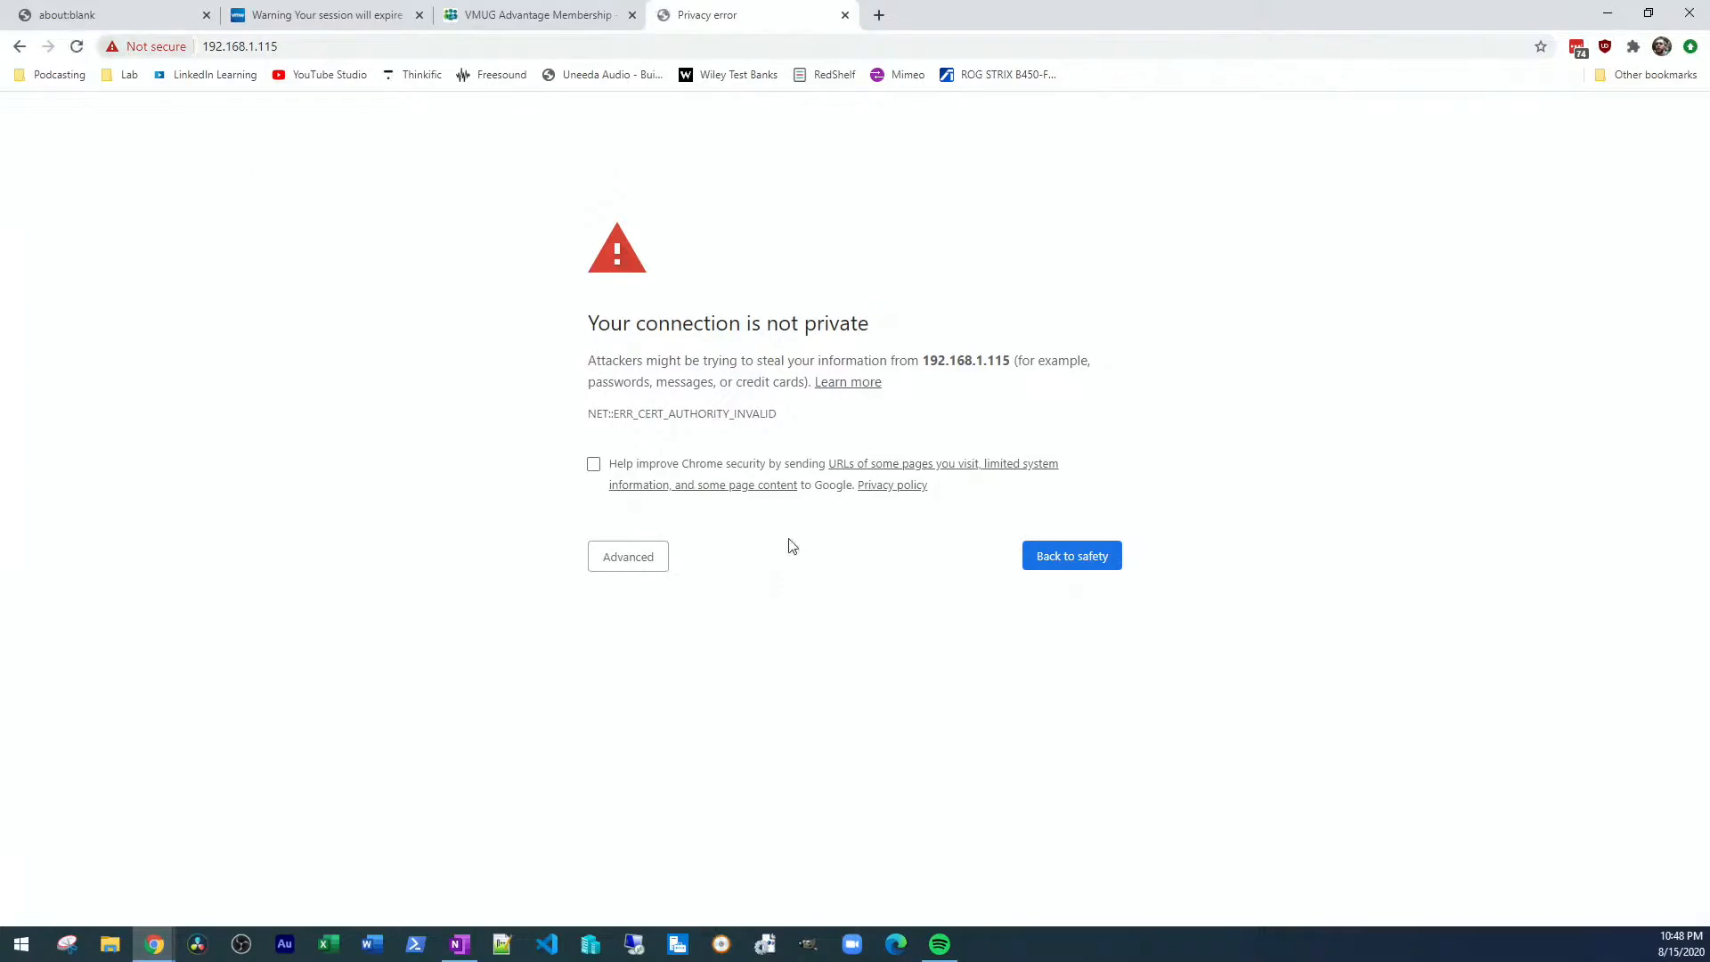
{"action": "left_click", "coordinate": [643, 566]}
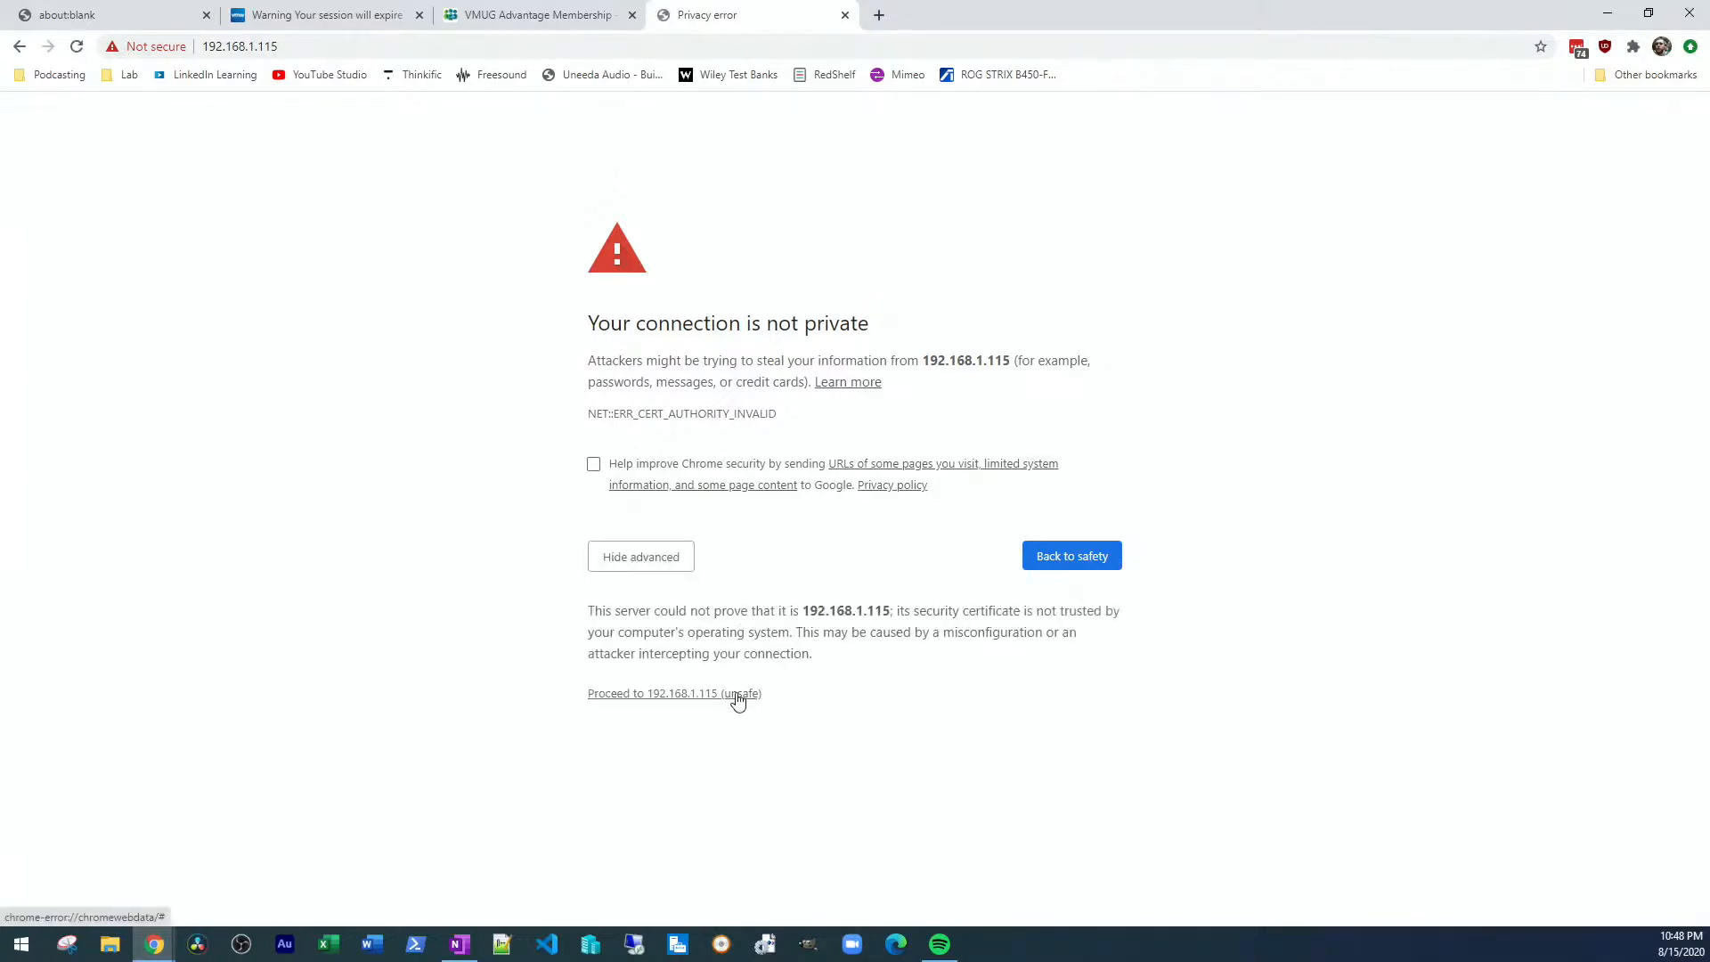
{"action": "left_click", "coordinate": [738, 699]}
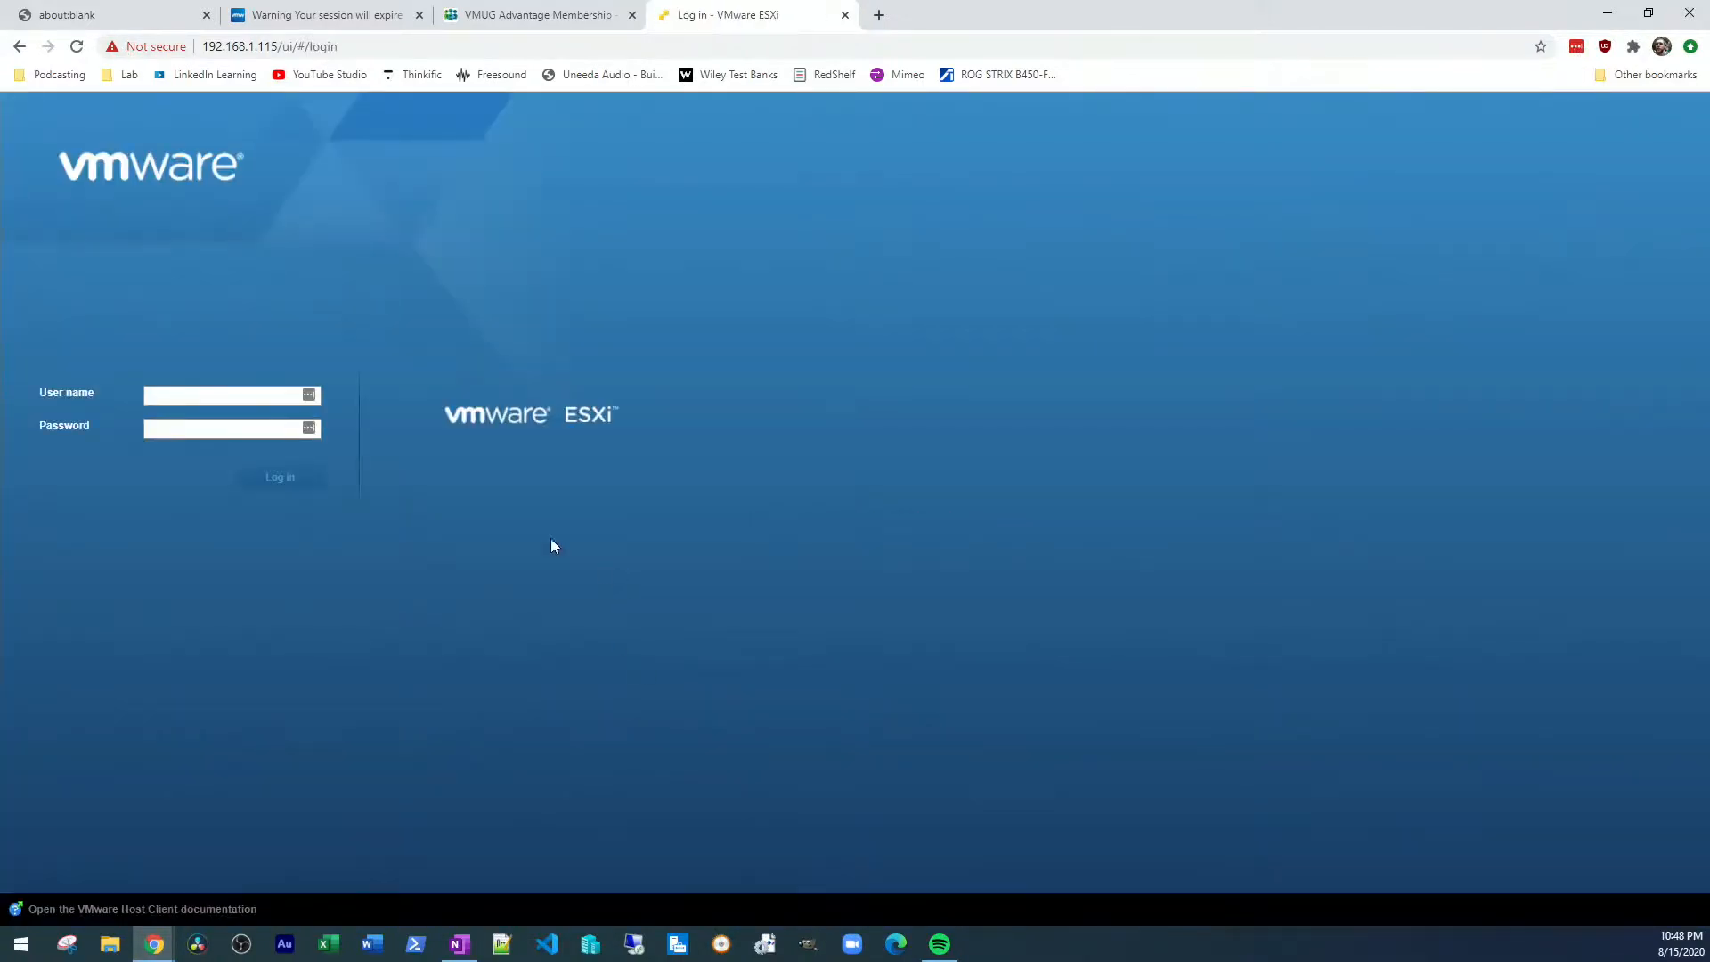
Log in to the ESXi web client as root with the account password
{"action": "left_click", "coordinate": [153, 400]}
{"action": "type", "text": "root"}
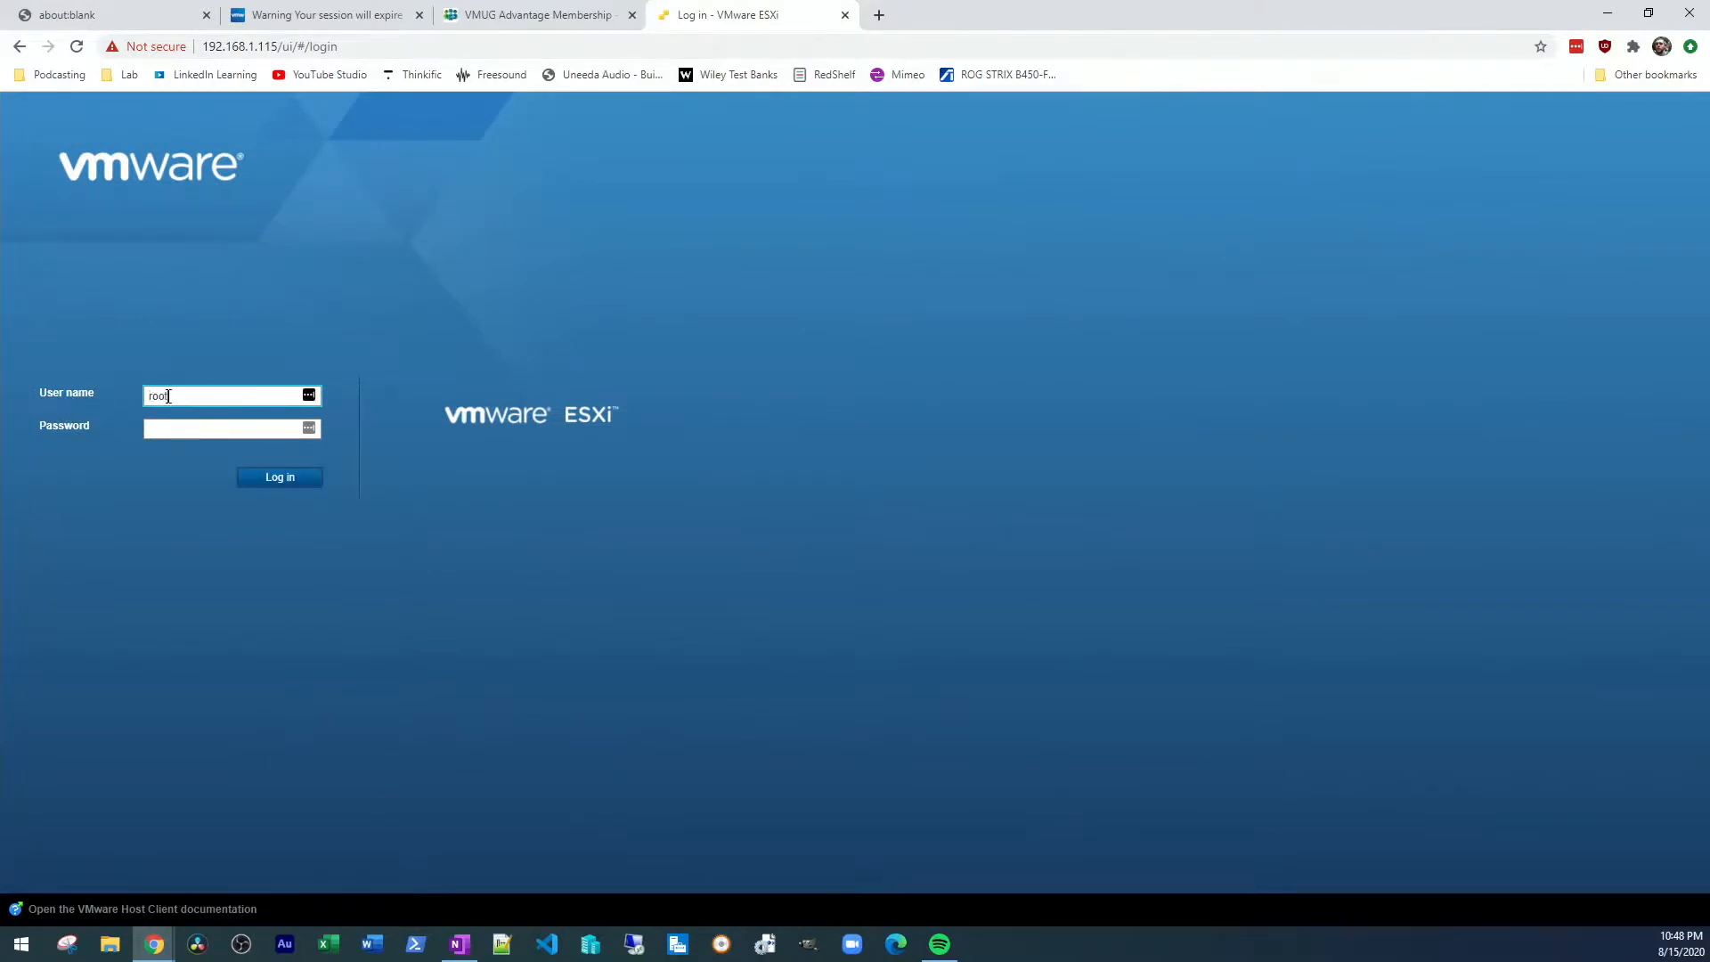
{"action": "key", "text": "Tab"}
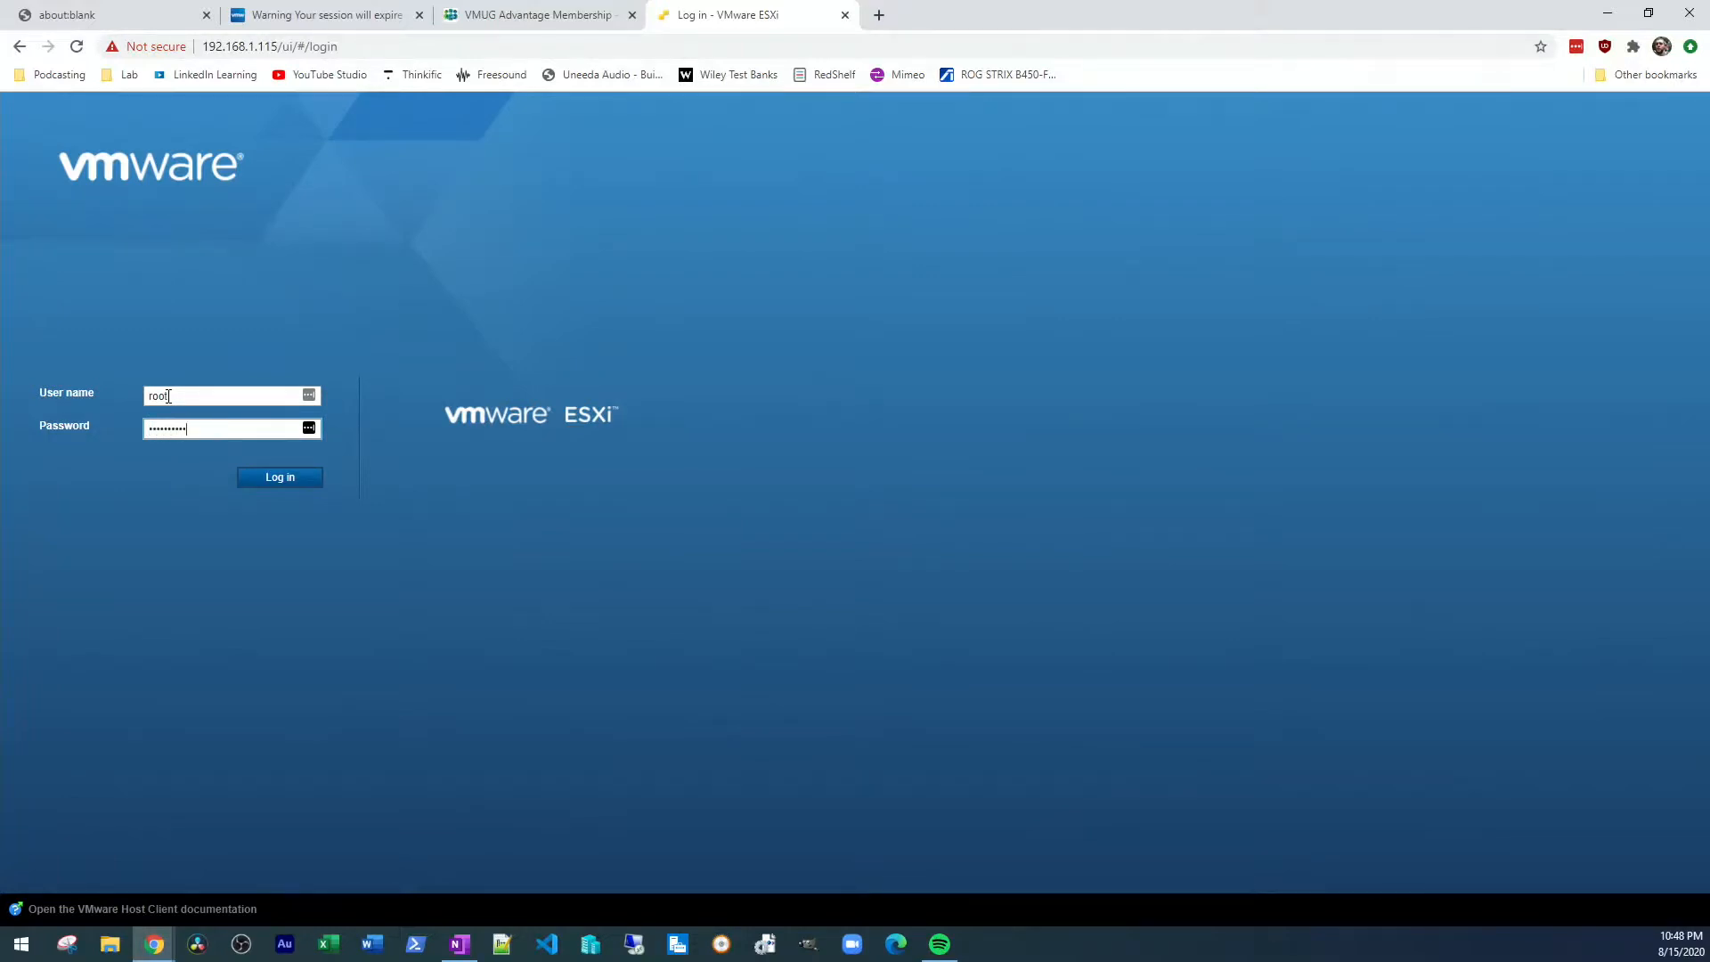
{"action": "key", "text": "Return"}
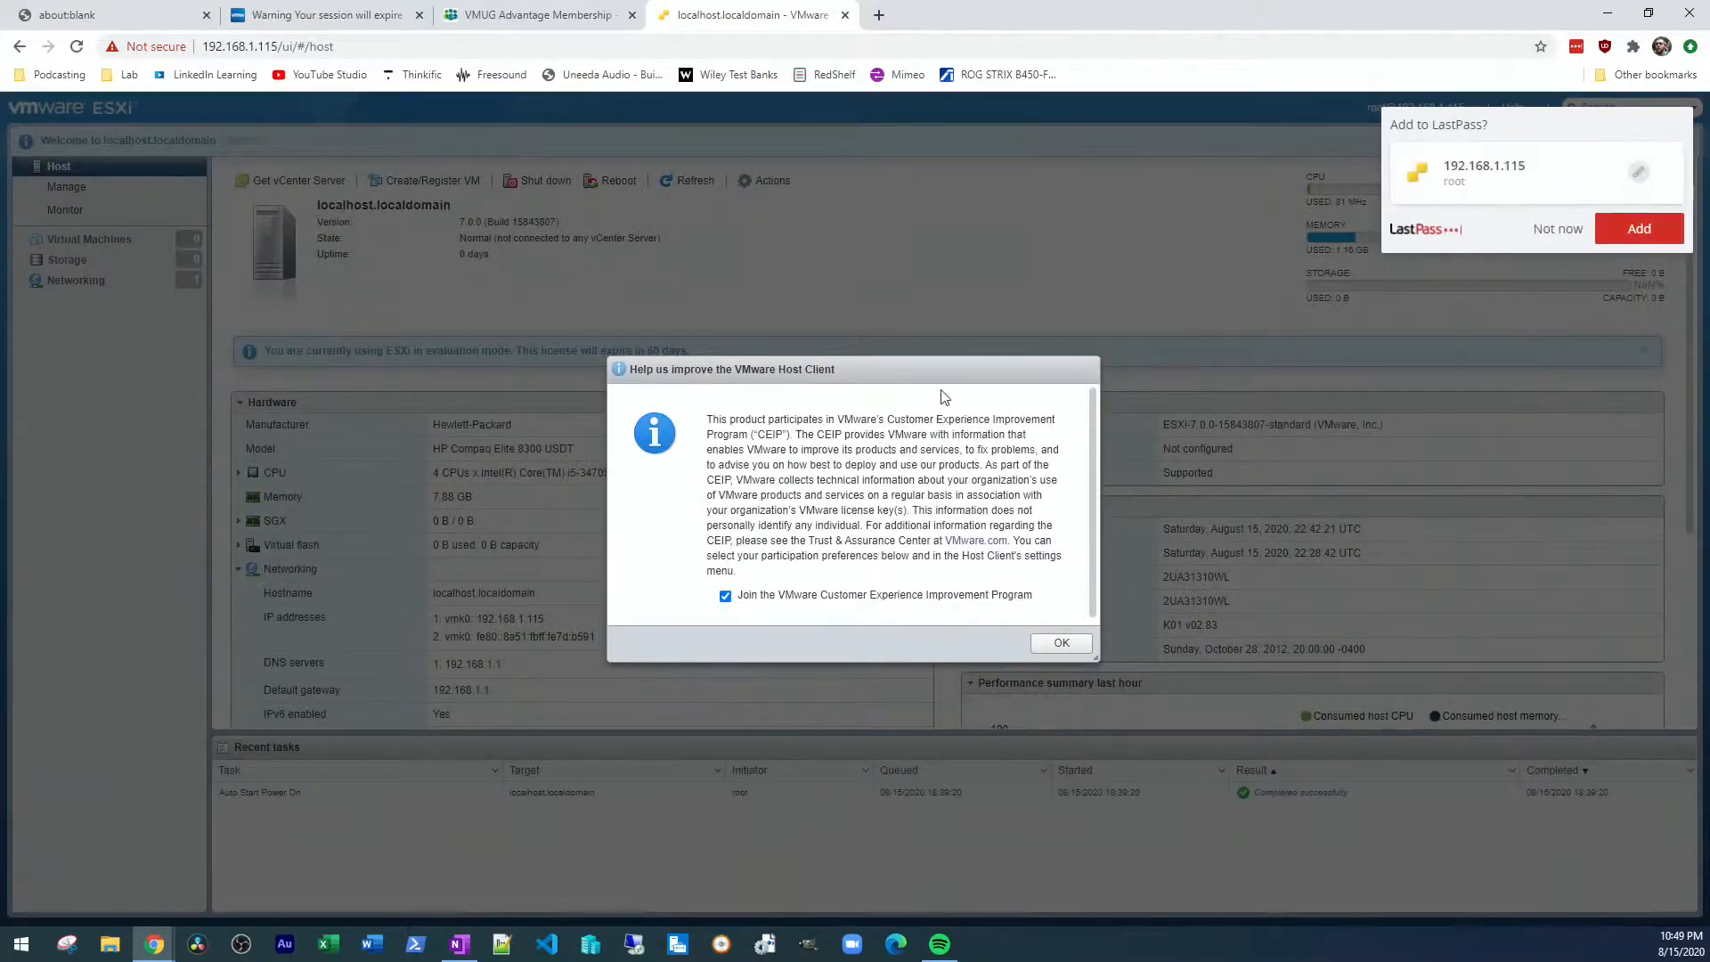
Decline saving the login in LastPass and accept the Customer Experience Improvement Program dialog with participation enabled
{"action": "left_click", "coordinate": [1536, 234]}
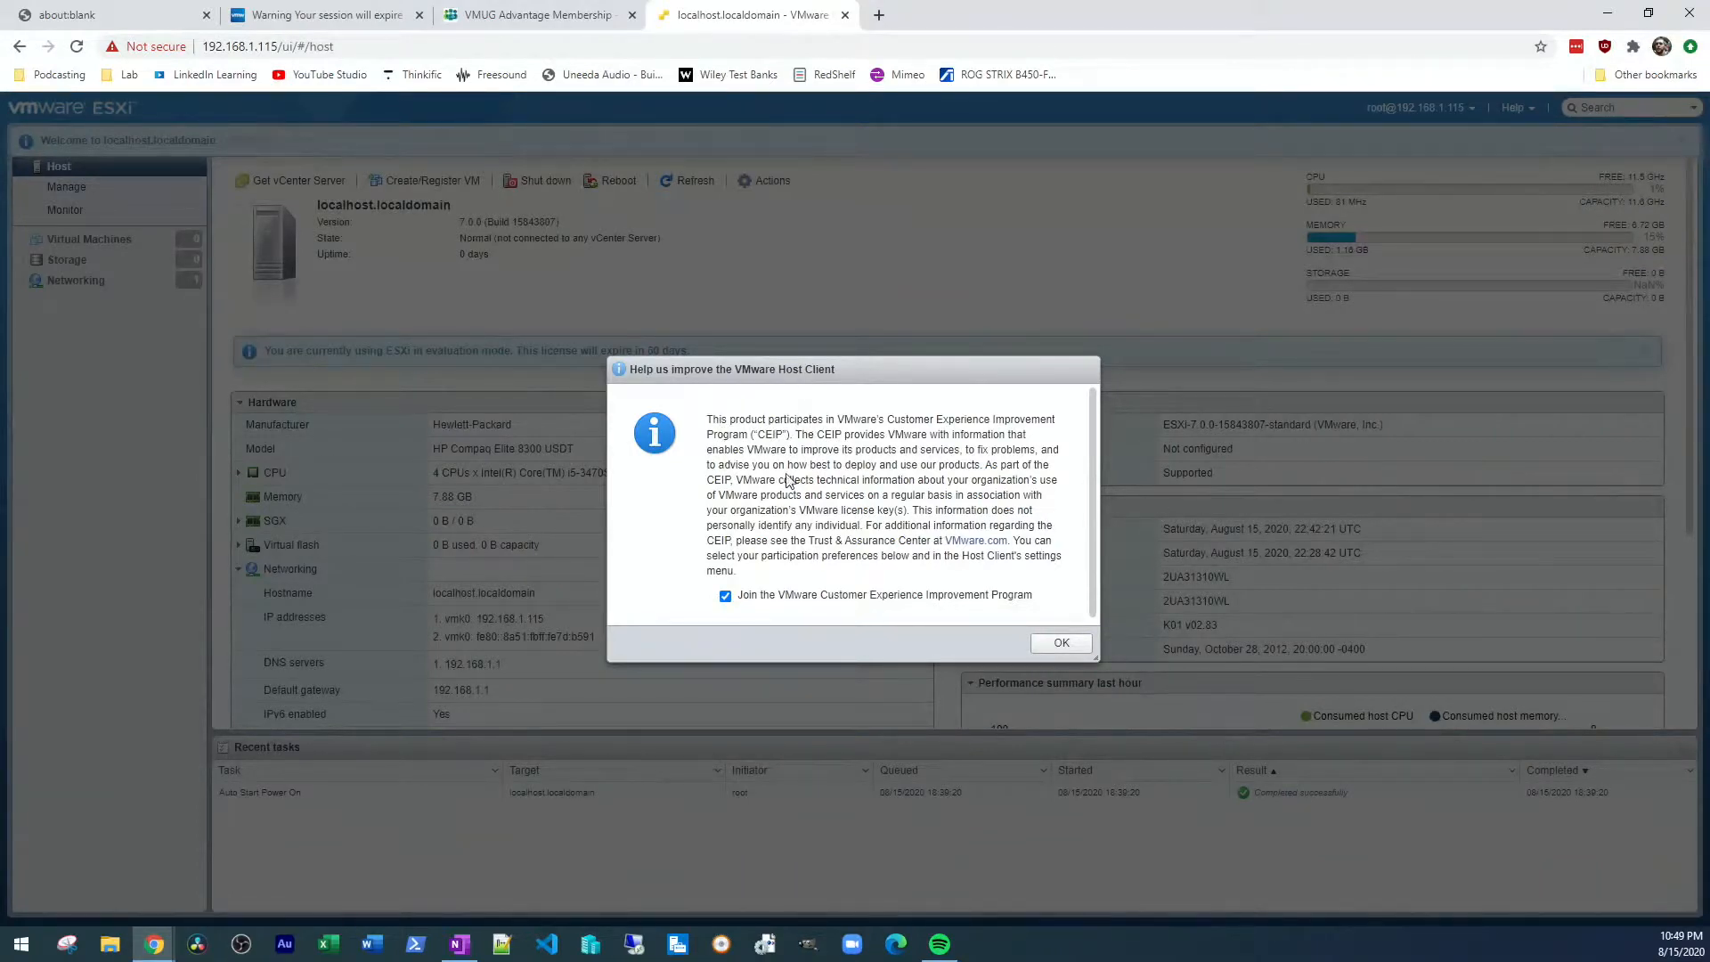
{"action": "left_click", "coordinate": [1061, 641]}
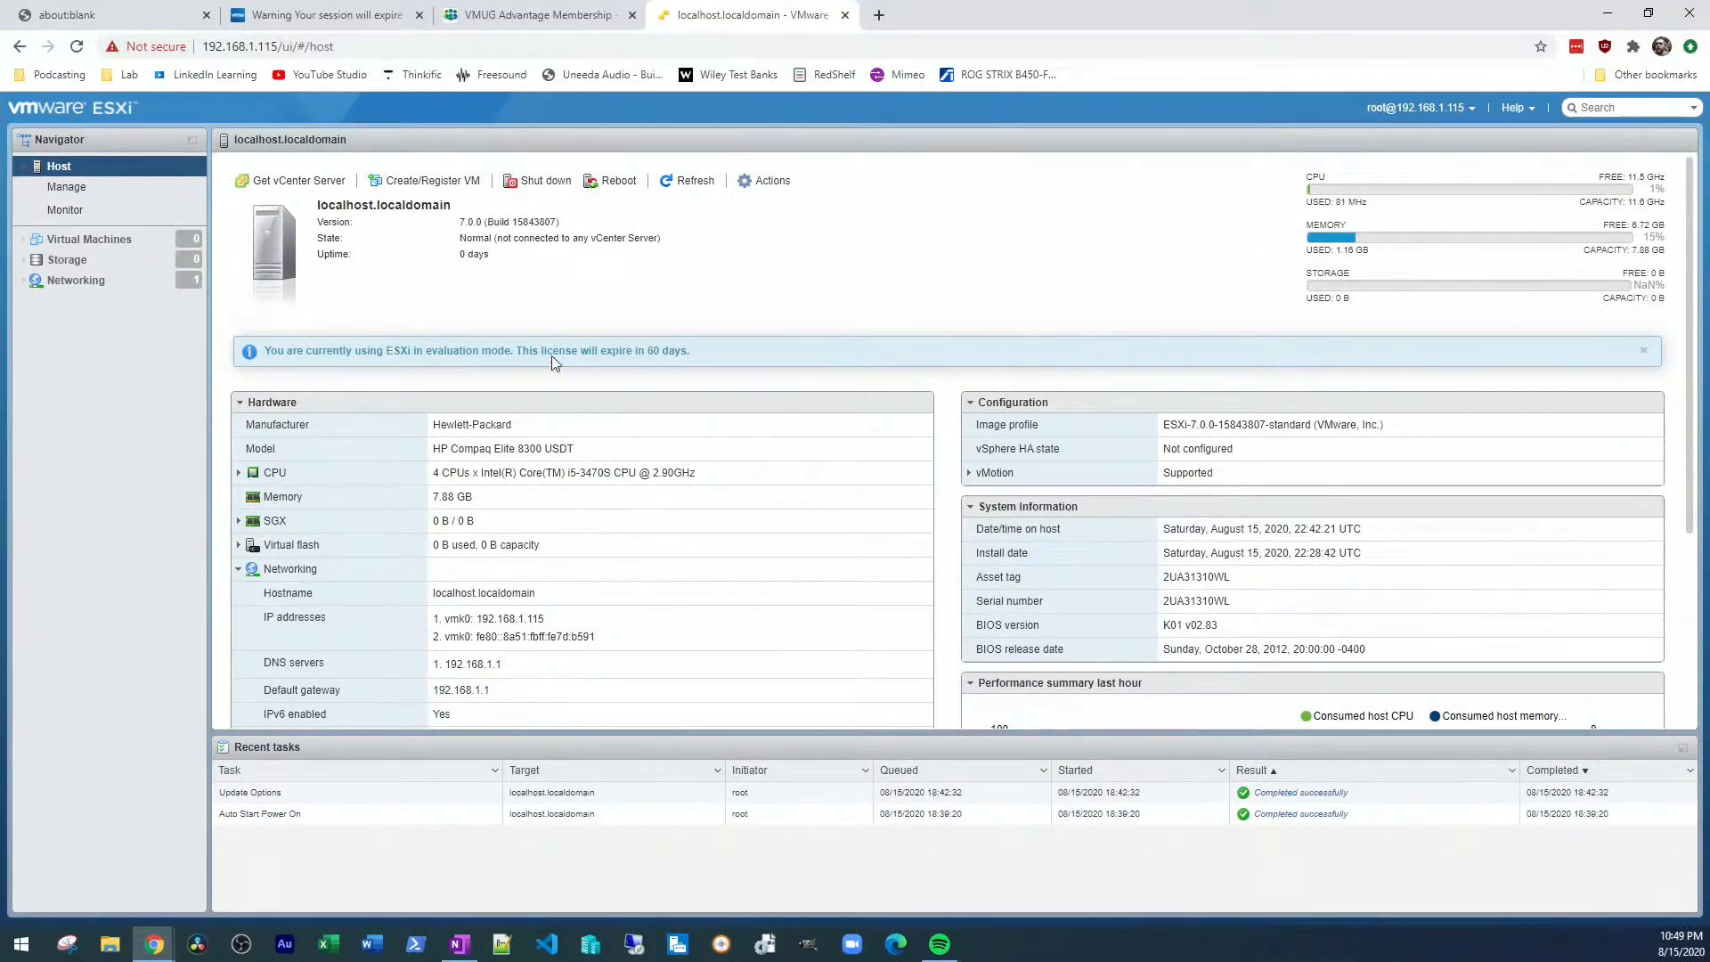
Highlight the evaluation license notice, review the VMware download and VMUG Advantage pages, and return to the host overview
{"action": "mouse_move", "coordinate": [521, 352]}
{"action": "left_mouse_down"}
{"action": "mouse_move", "coordinate": [732, 357]}
{"action": "mouse_move", "coordinate": [499, 357]}
{"action": "left_mouse_up"}
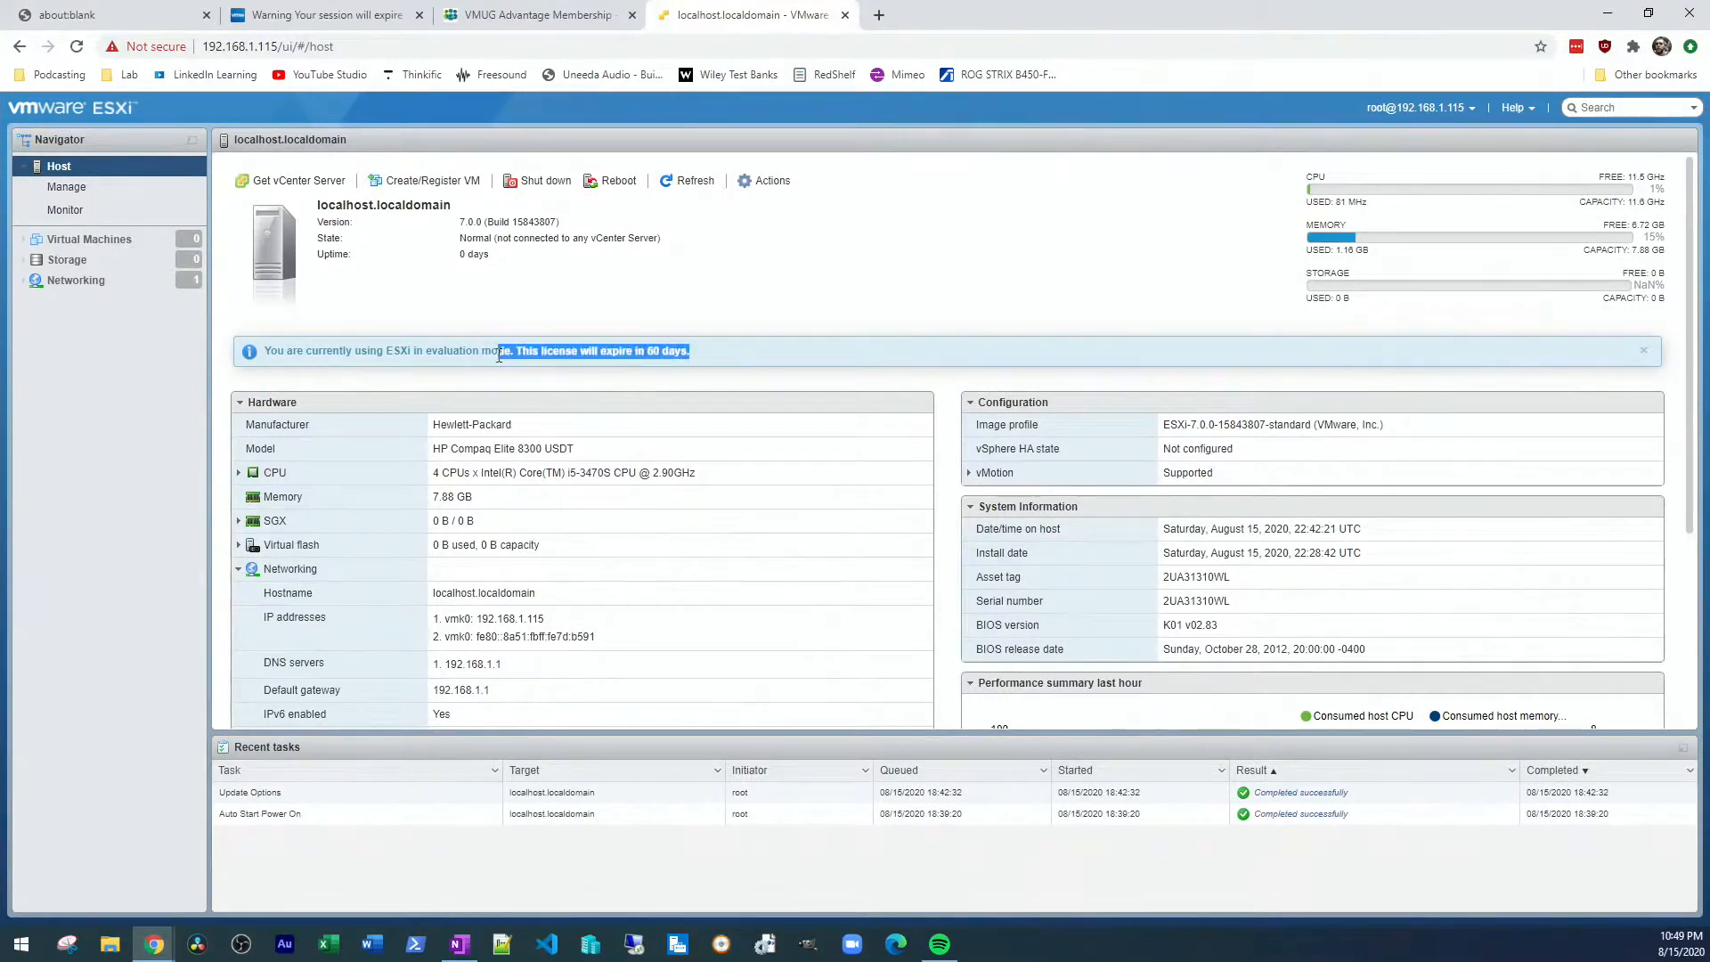
{"action": "left_click", "coordinate": [323, 10]}
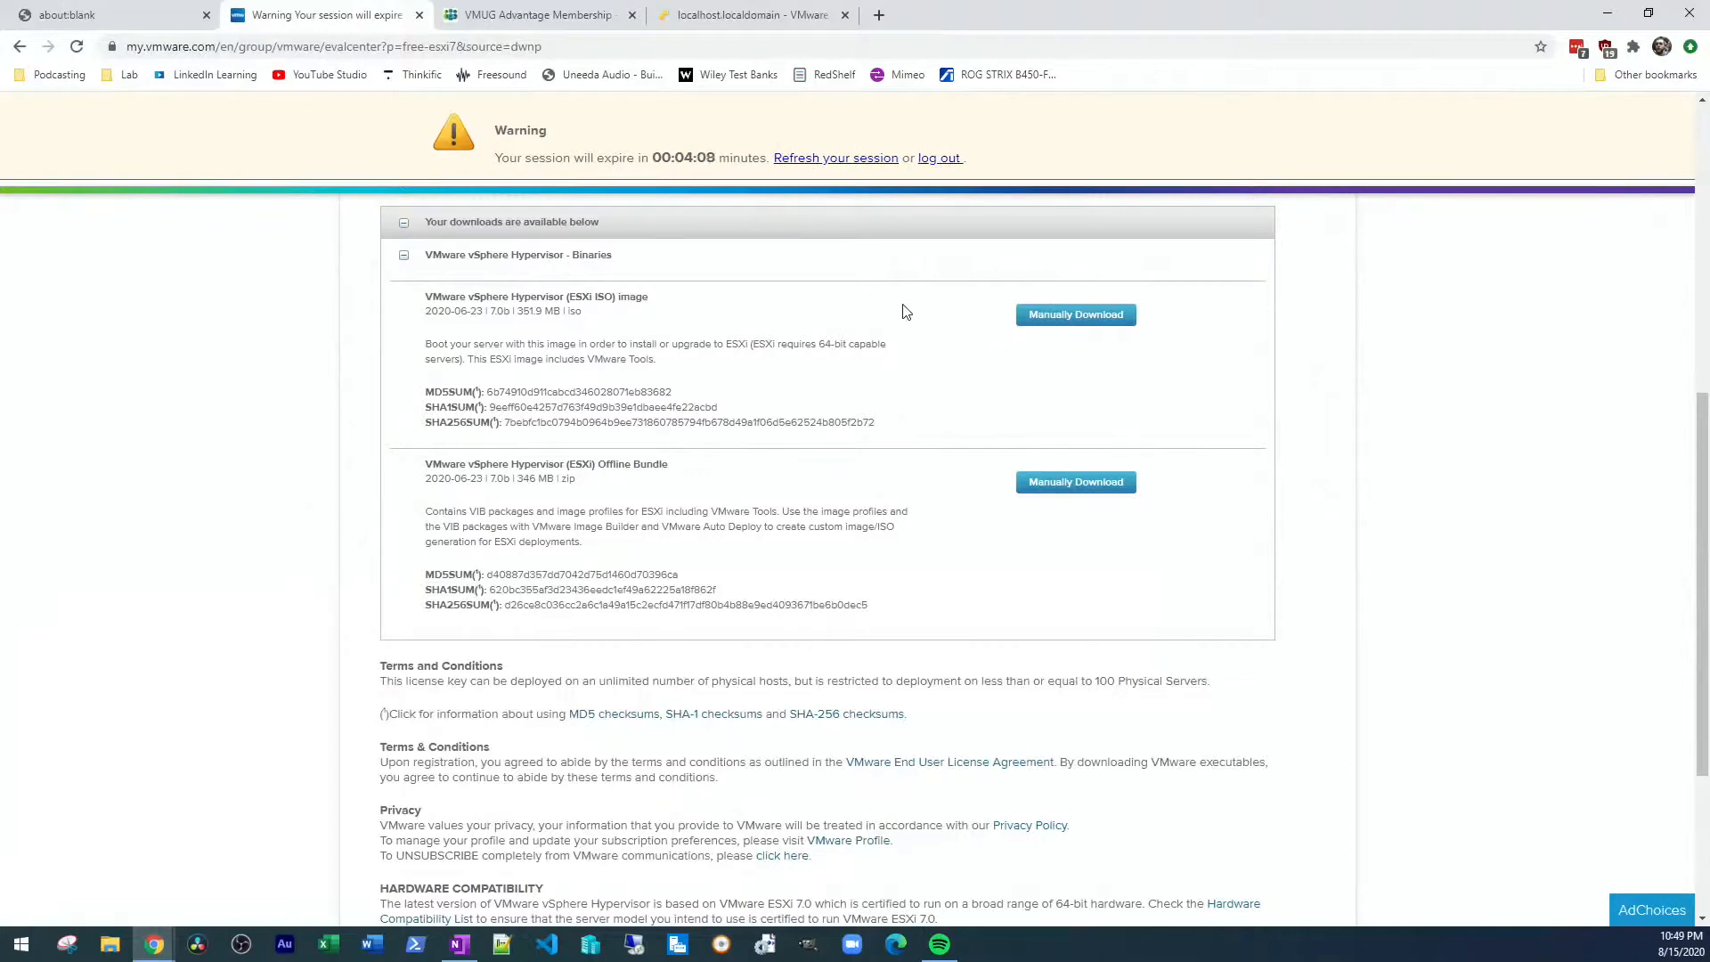
{"action": "left_click", "coordinate": [490, 7]}
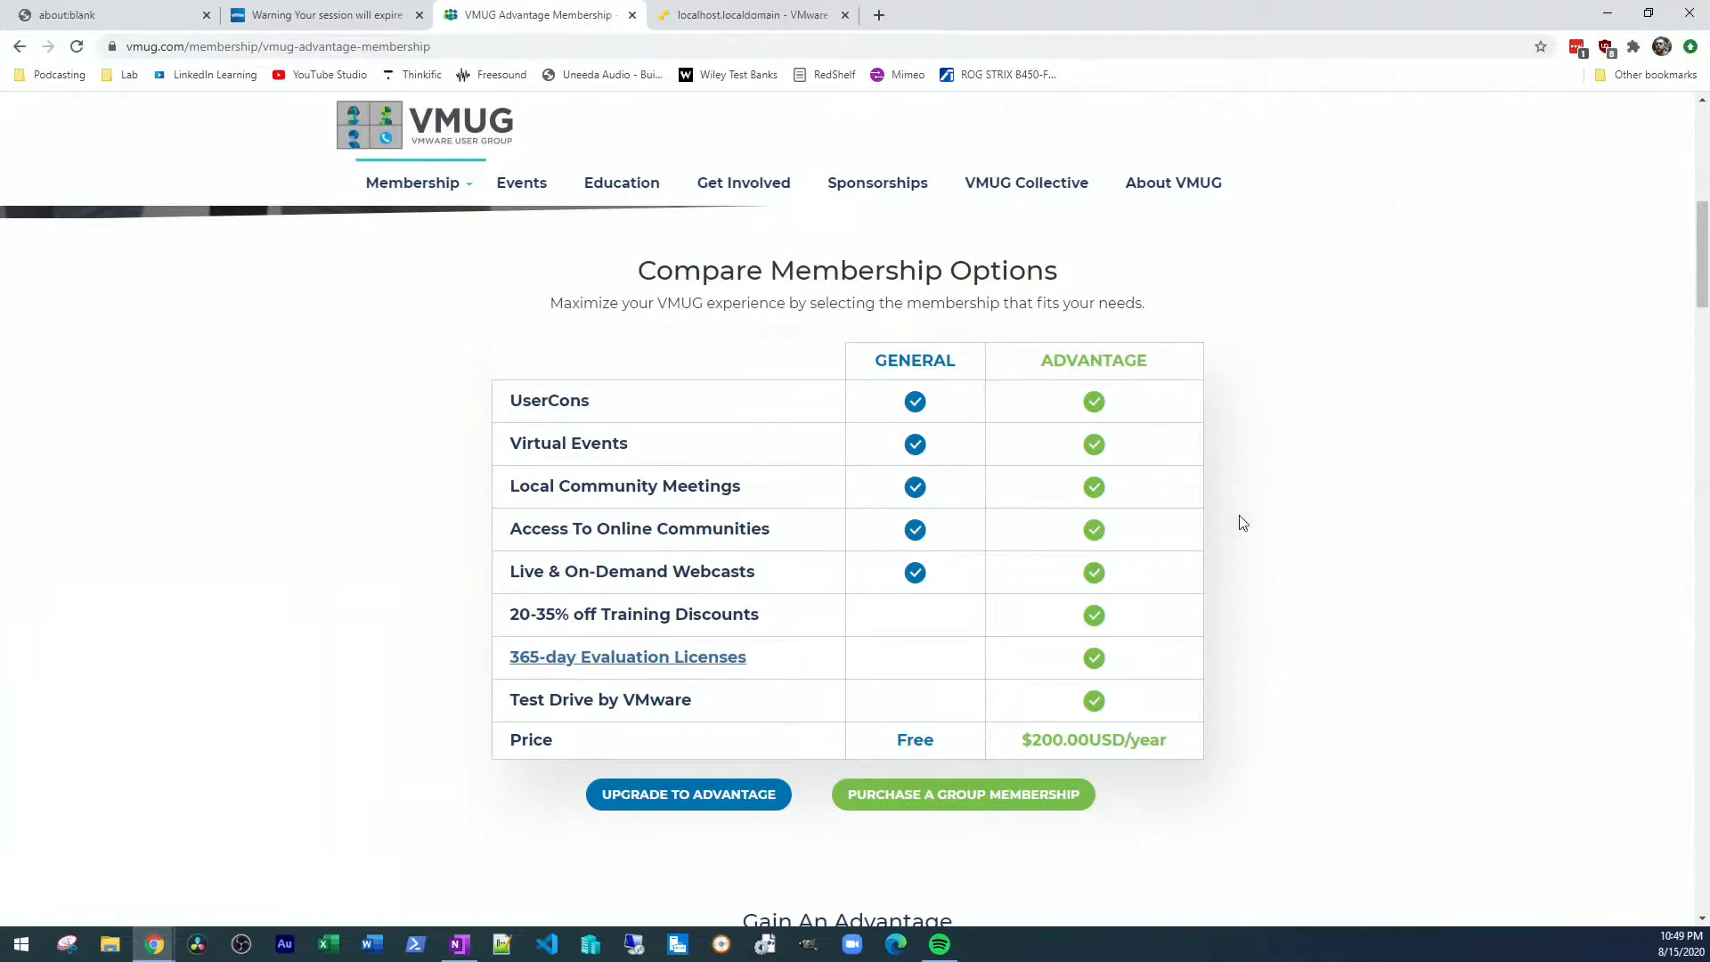
{"action": "left_click", "coordinate": [747, 7]}
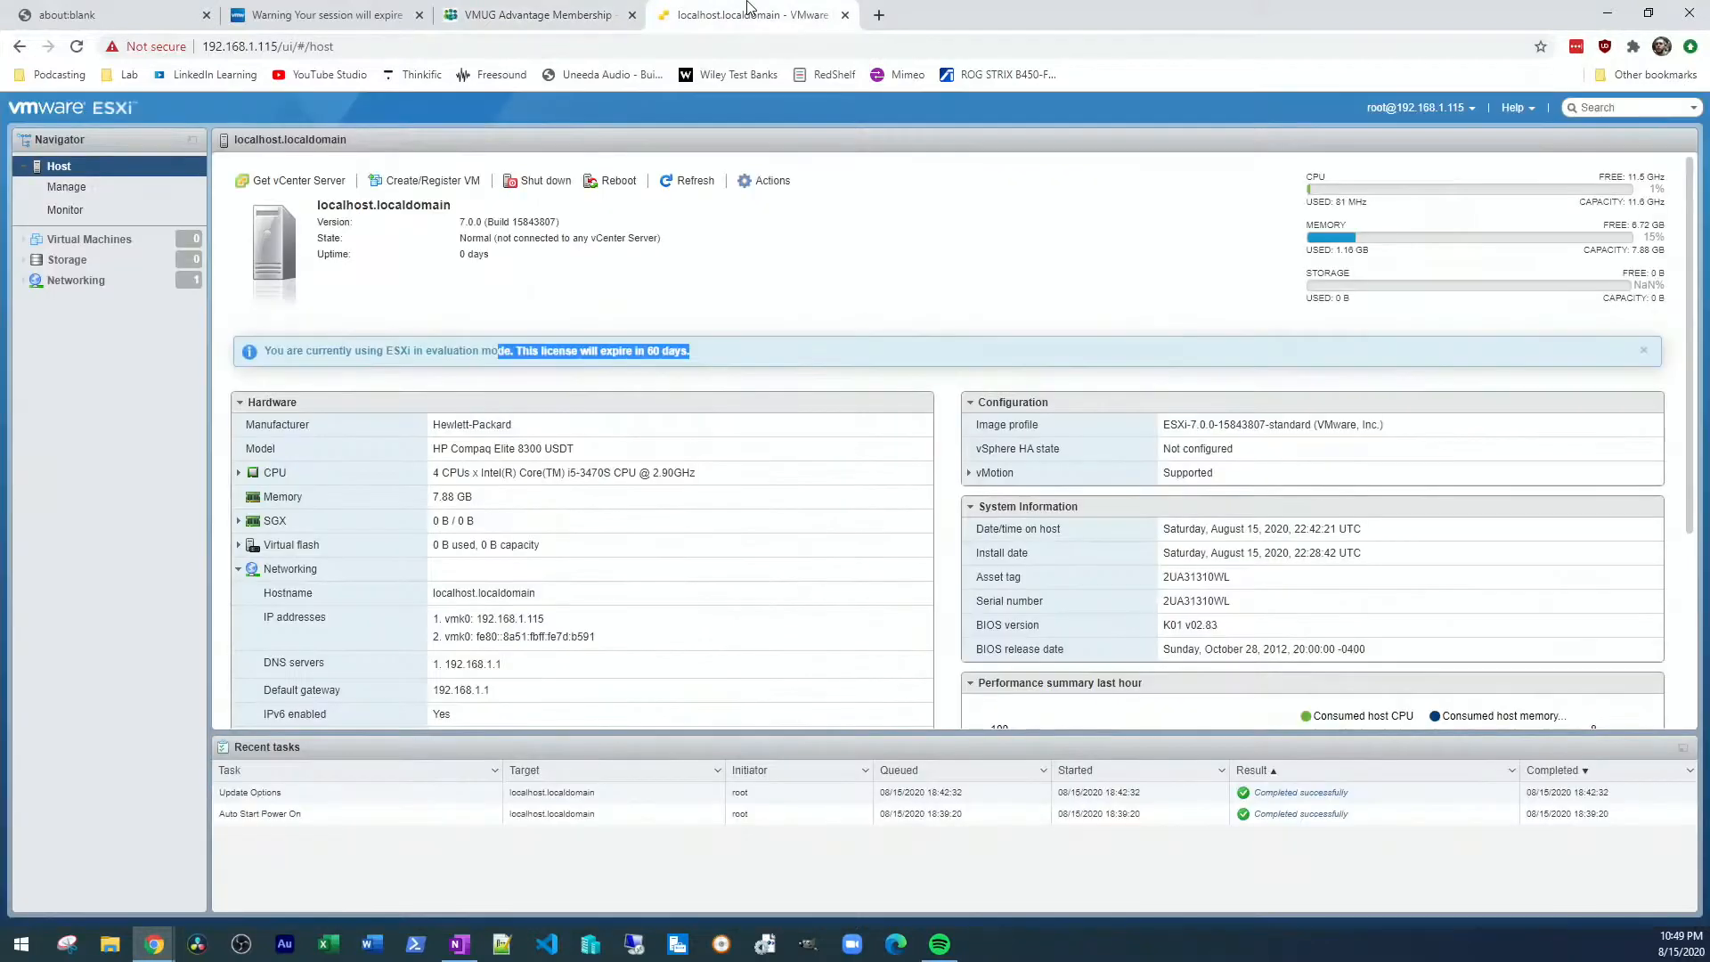
{"action": "left_click", "coordinate": [890, 276]}
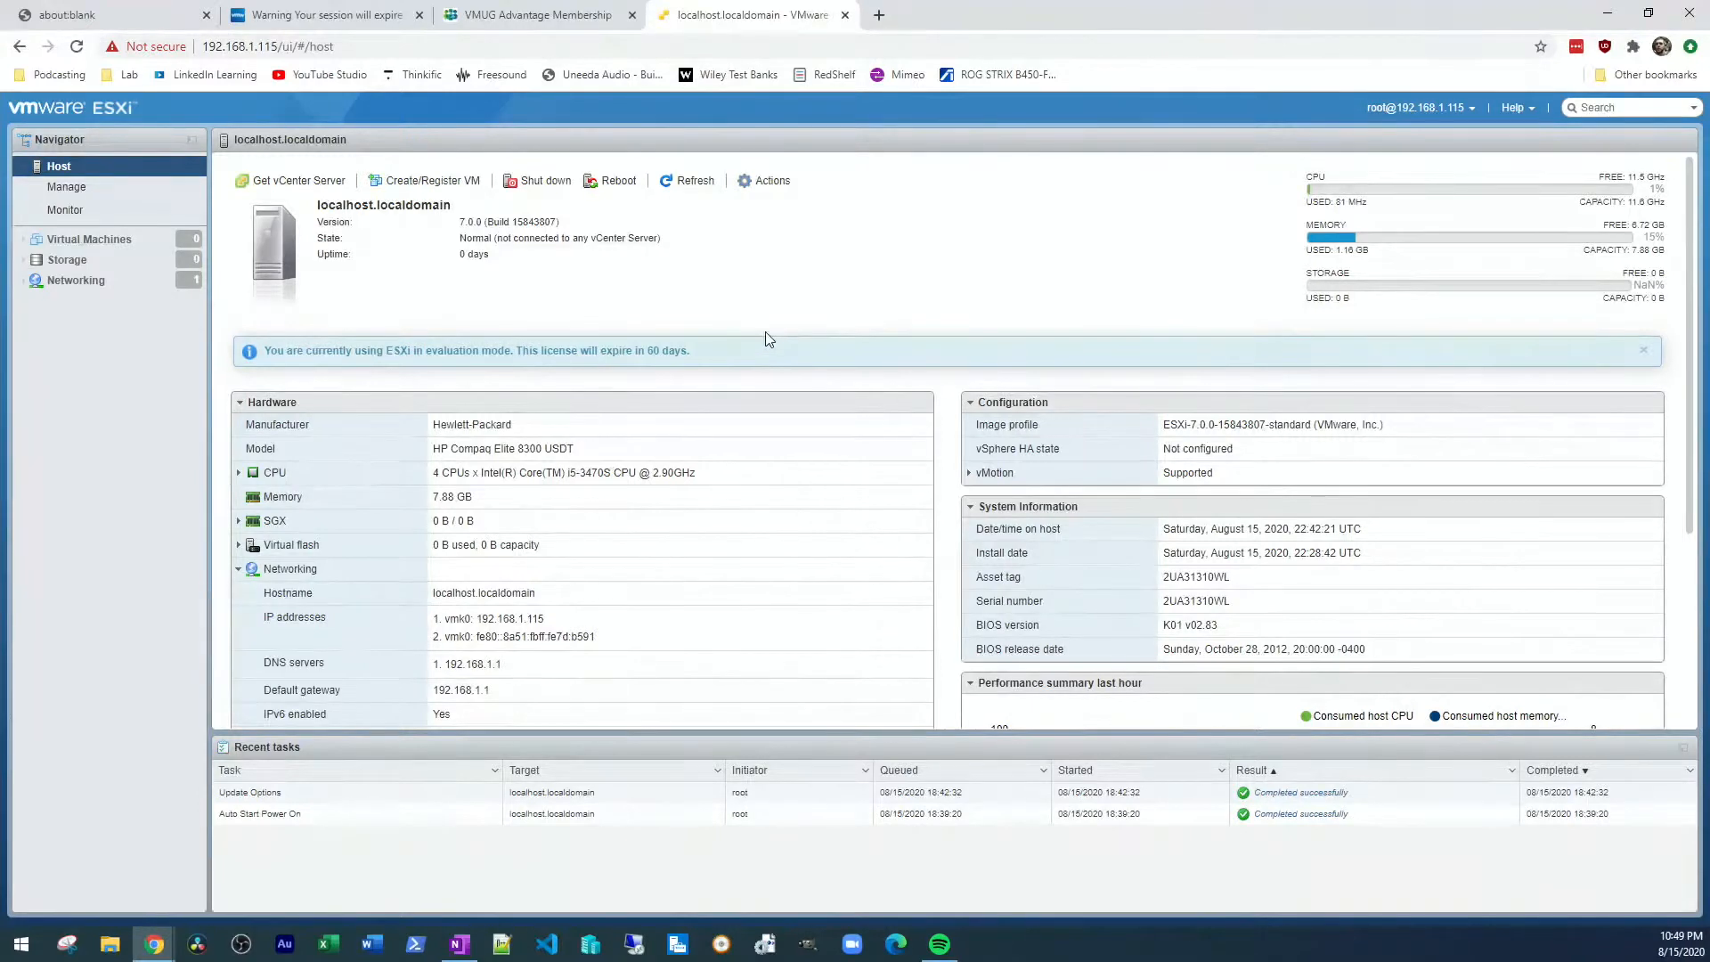
{"action": "left_click", "coordinate": [360, 48]}
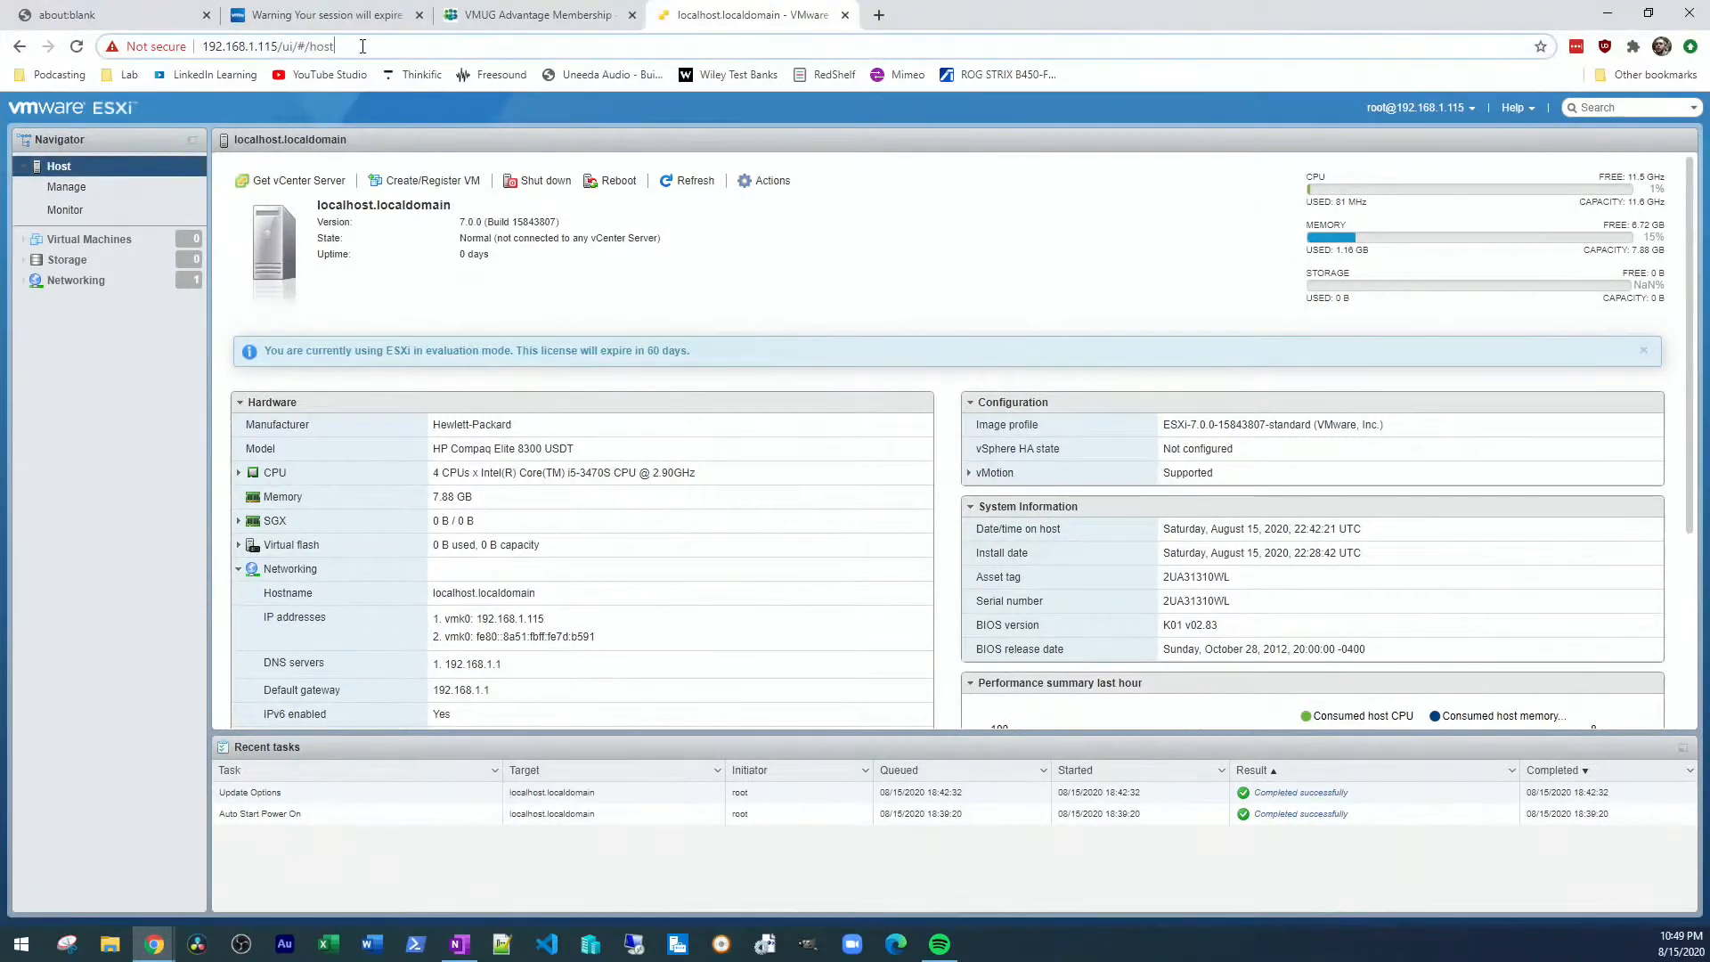
{"action": "left_click", "coordinate": [360, 48]}
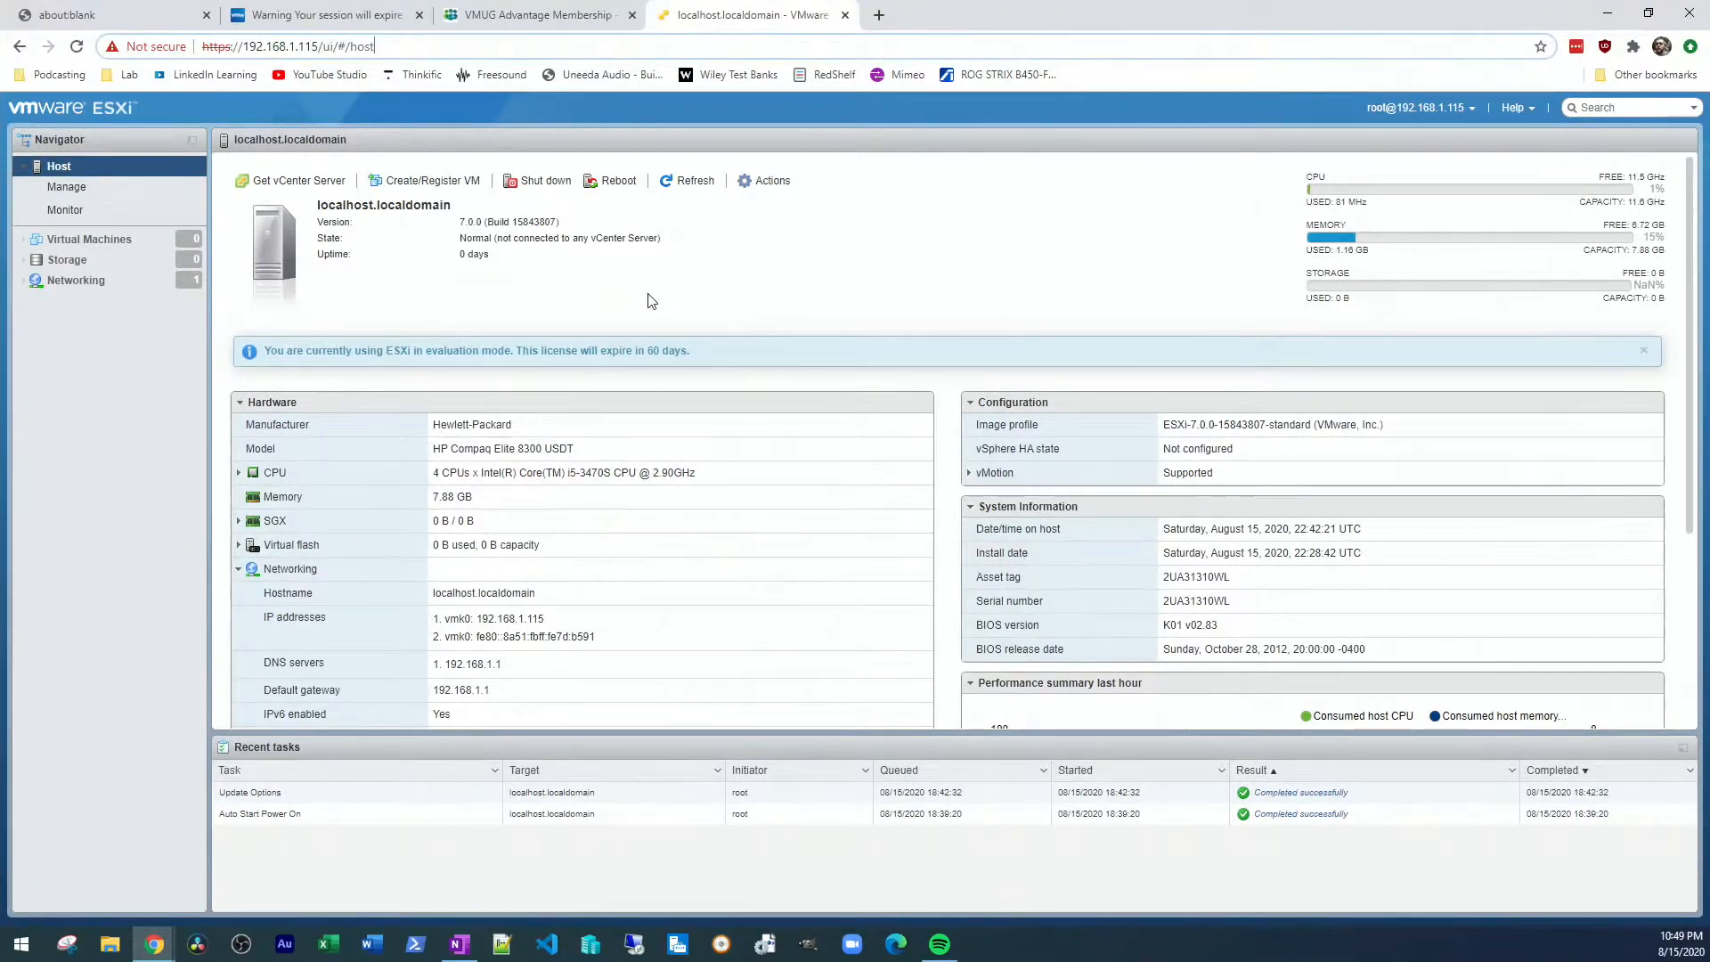